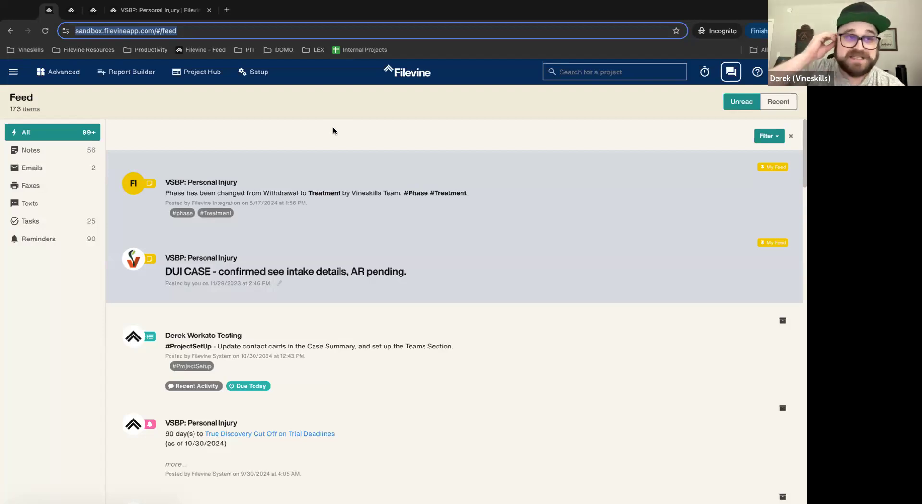
Step: Go to the Taskflow auto-task settings under Advanced configuration
left_click(144, 10)
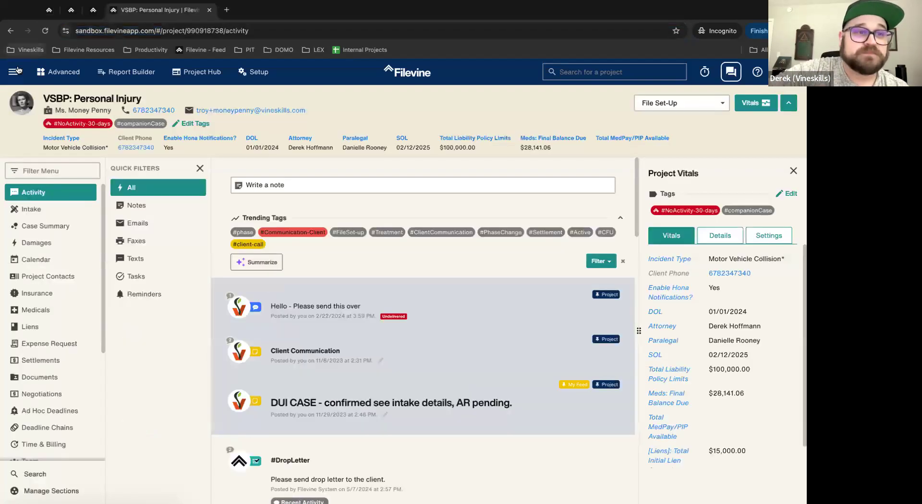
left_click(13, 72)
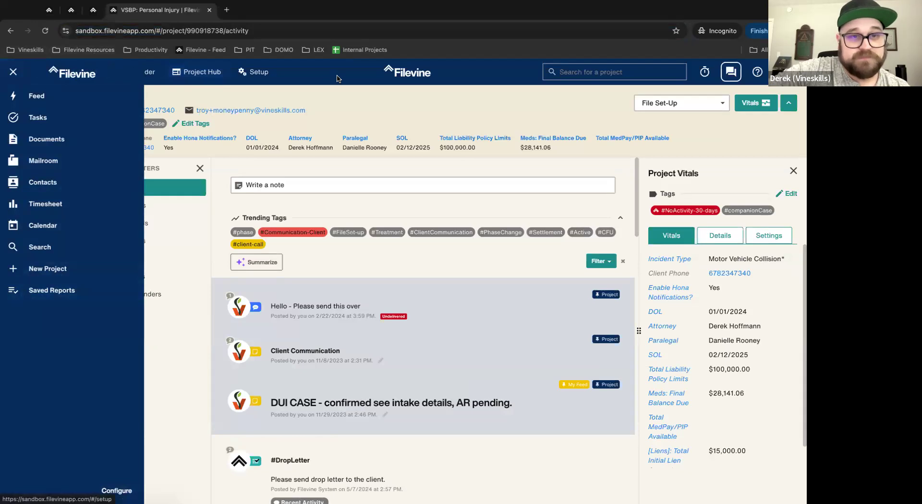
left_click(117, 490)
scroll(37, 447, "down", 2)
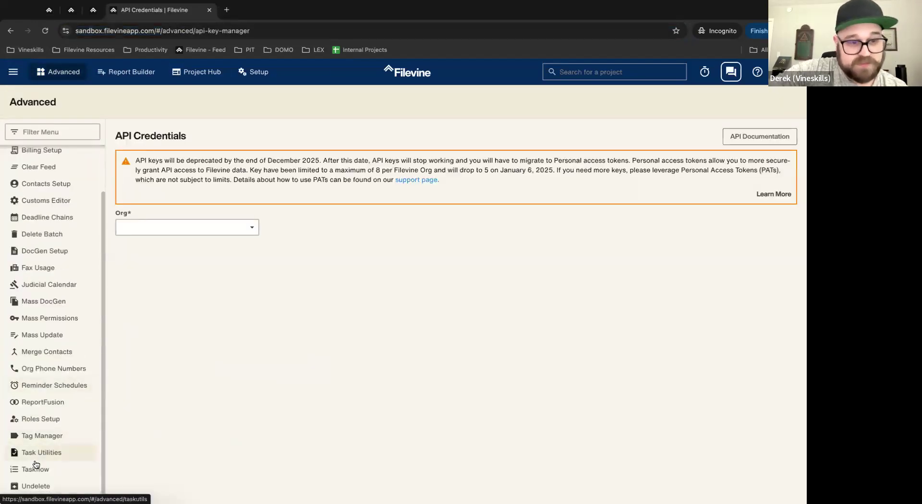
left_click(34, 469)
Step: Select the Vineskills Sandbox org, the VSBP: Personal Injury project type and the Phases trigger
left_click(160, 134)
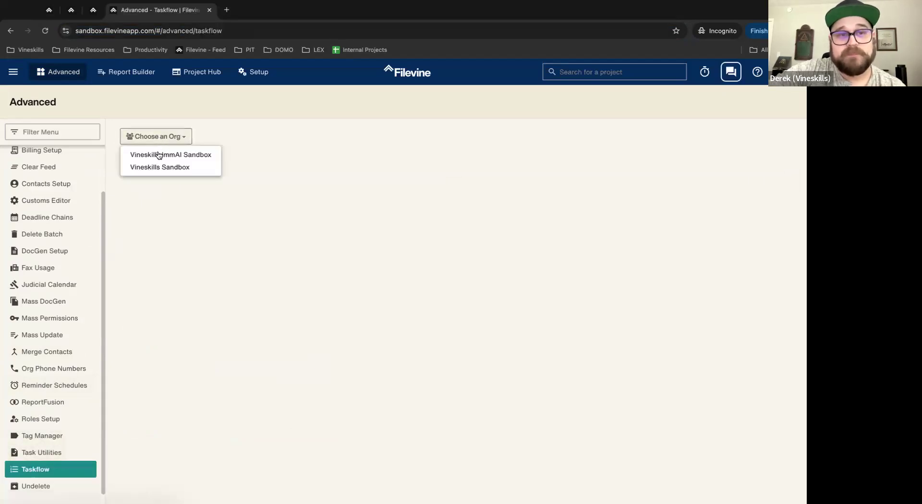
left_click(156, 153)
left_click(356, 145)
left_click(145, 139)
left_click(172, 152)
left_click(166, 187)
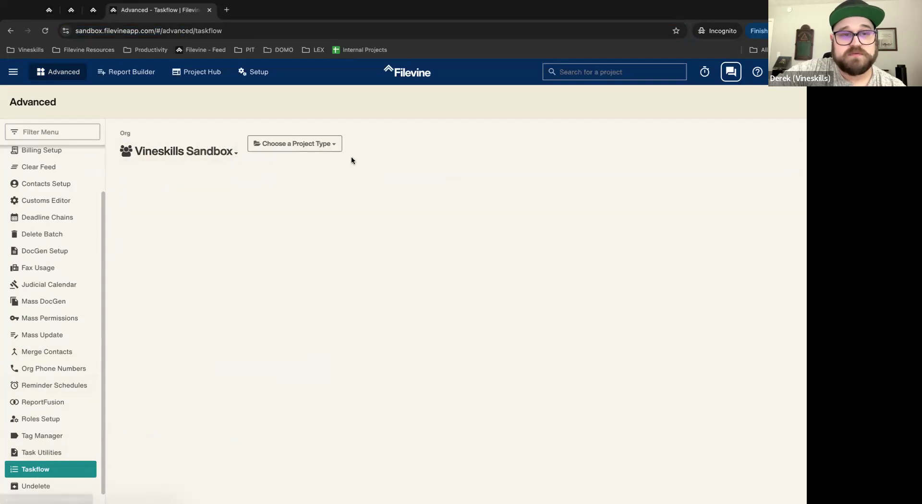
left_click(316, 144)
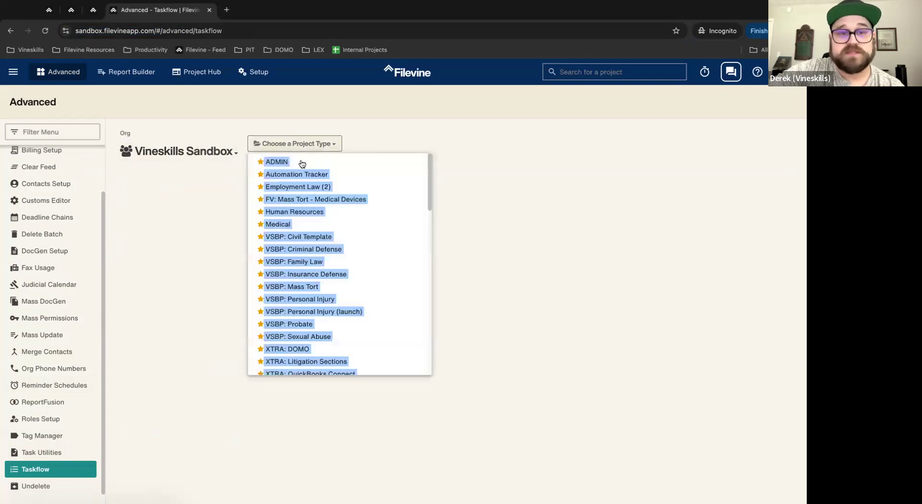
left_click(327, 300)
left_click(428, 143)
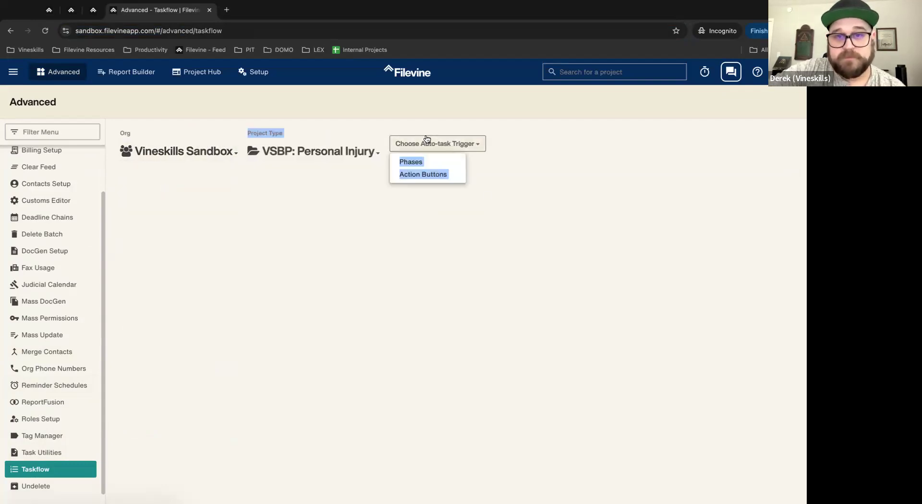
left_click(411, 160)
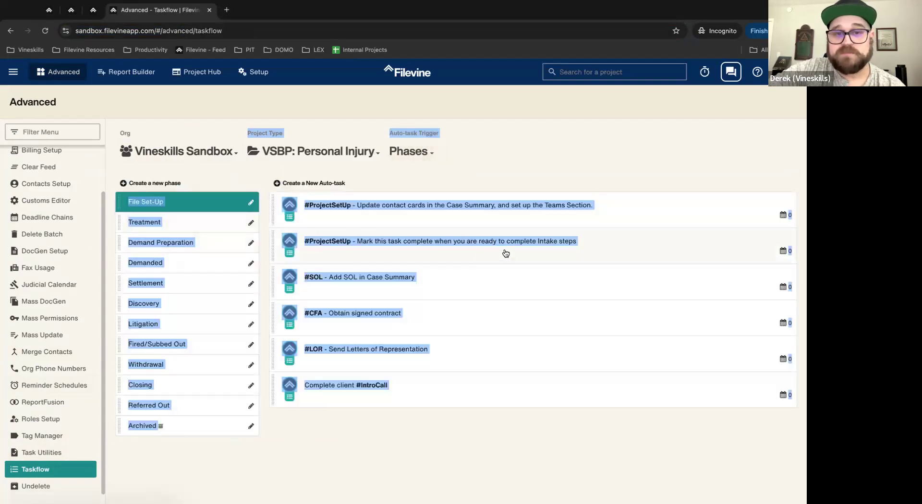
left_click(437, 277)
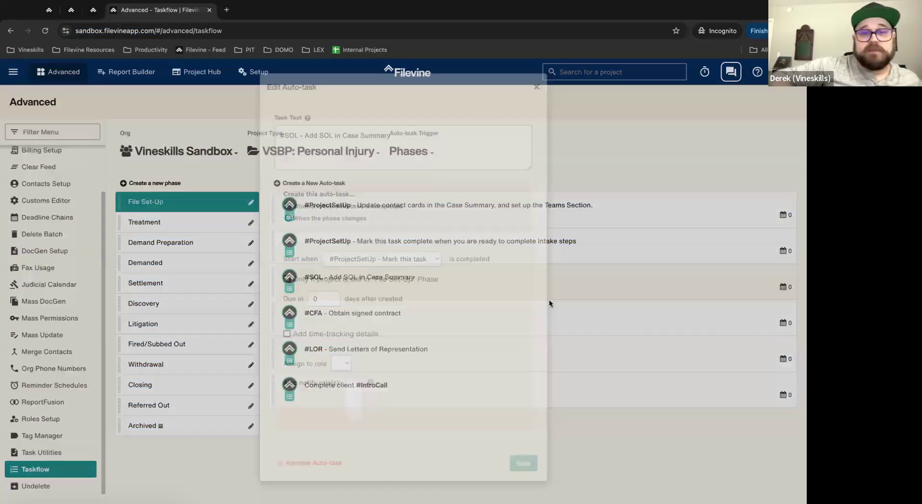
left_click(538, 89)
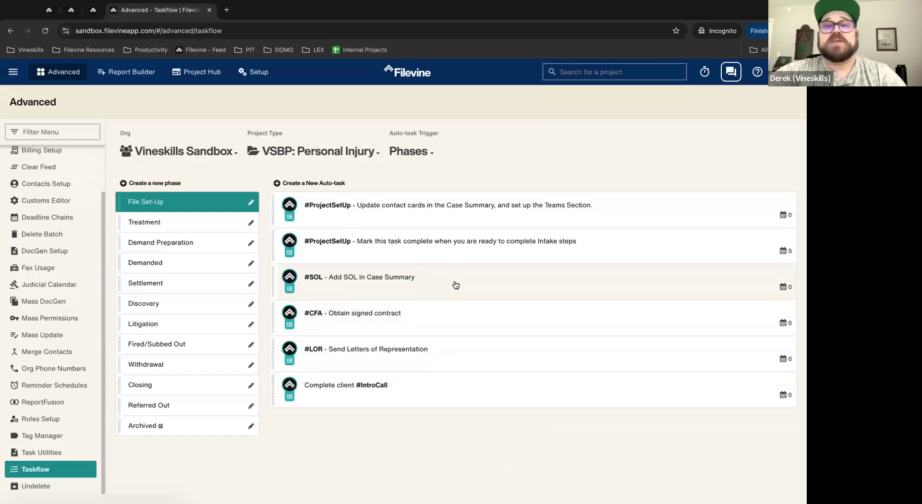
Step: Open the #SOL - Add SOL in Case Summary auto-task and look over its settings
left_click(417, 284)
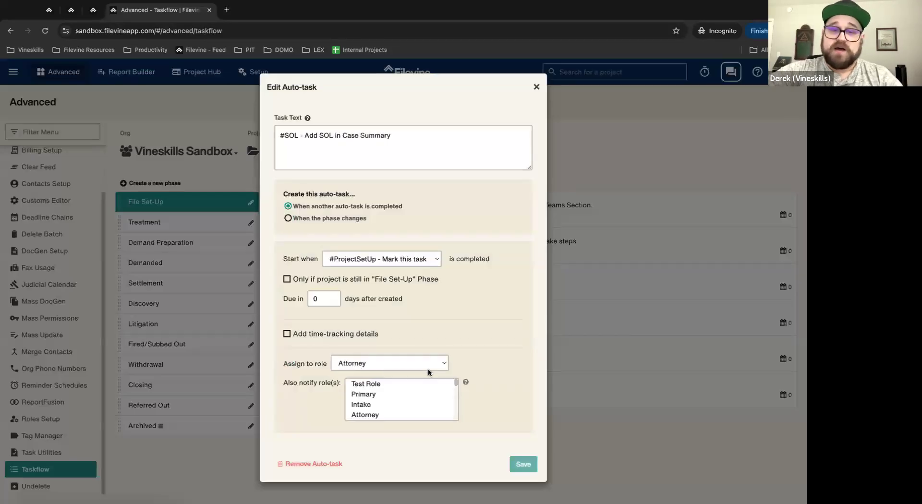
scroll(397, 392, "down", 5)
scroll(397, 395, "up", 5)
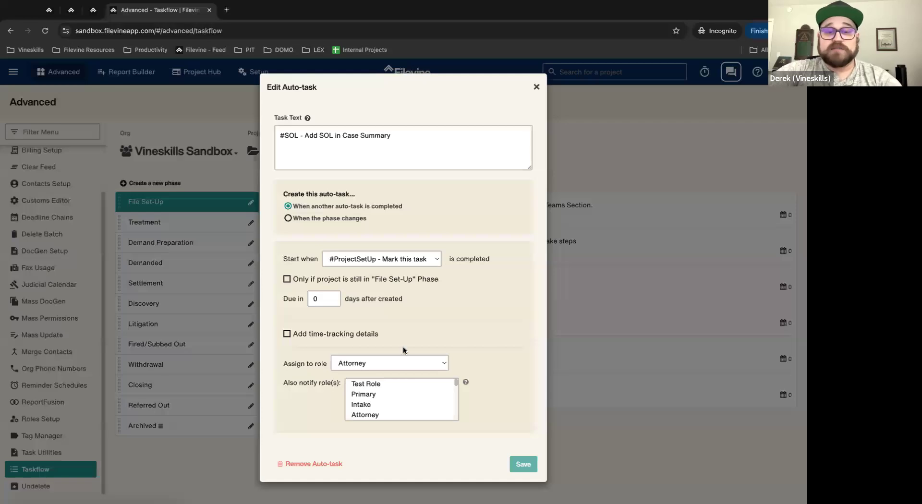
scroll(380, 393, "down", 5)
scroll(379, 393, "up", 5)
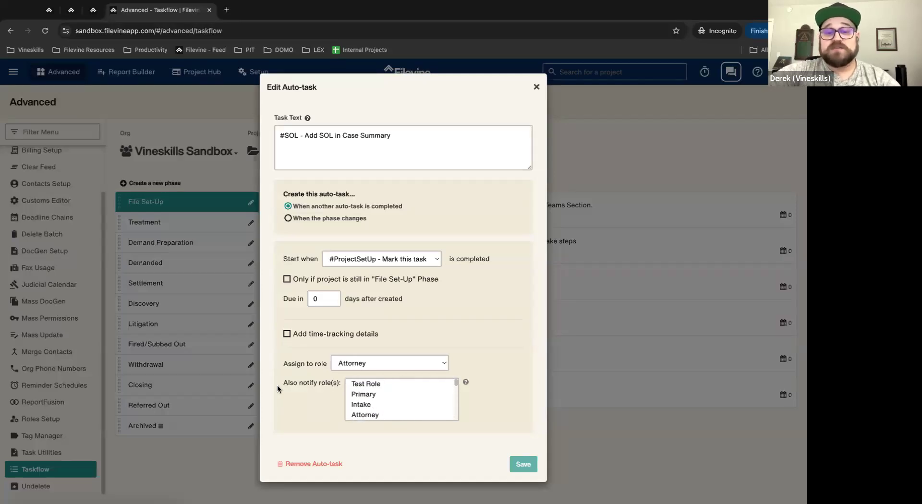
left_click_drag(280, 383, 341, 385)
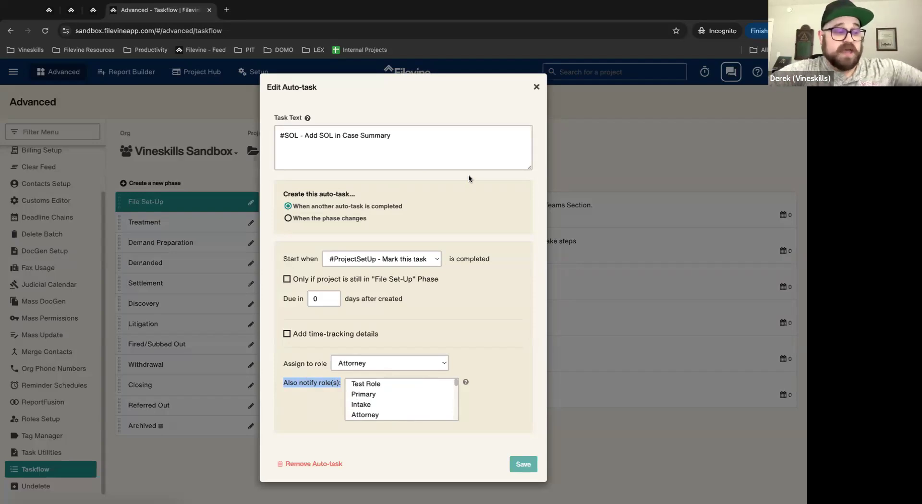
left_click(400, 348)
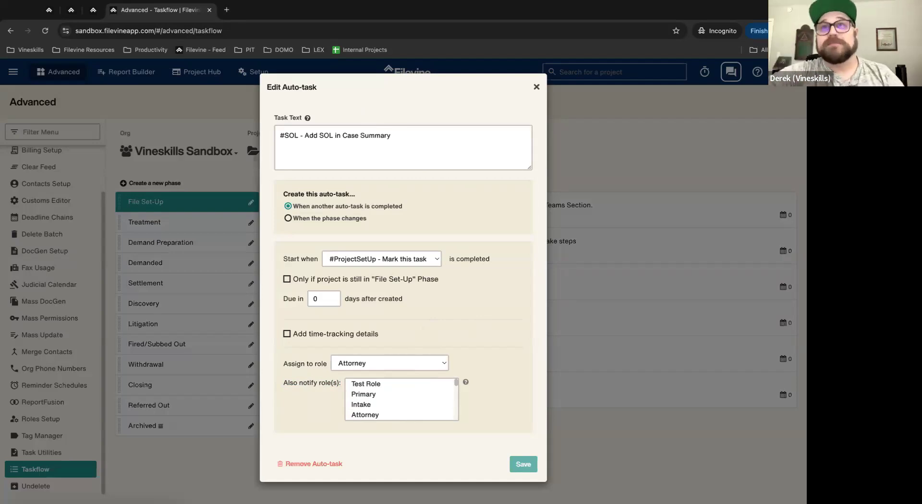
scroll(357, 395, "down", 2)
scroll(374, 384, "up", 2)
Step: Try Test Role, Primary, Intake and Attorney as Also notify role(s) selections
left_click(369, 385)
left_click(366, 395)
left_click(365, 406)
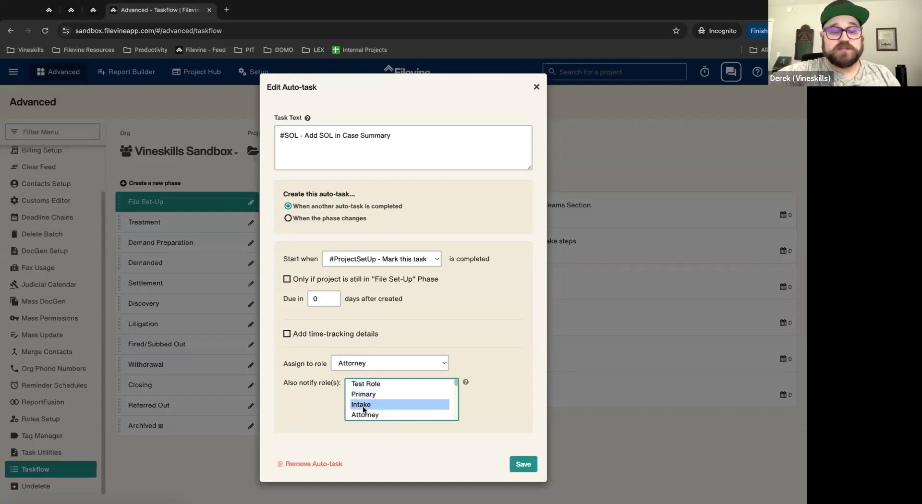
left_click(368, 392, "shift")
left_click(367, 387, "shift")
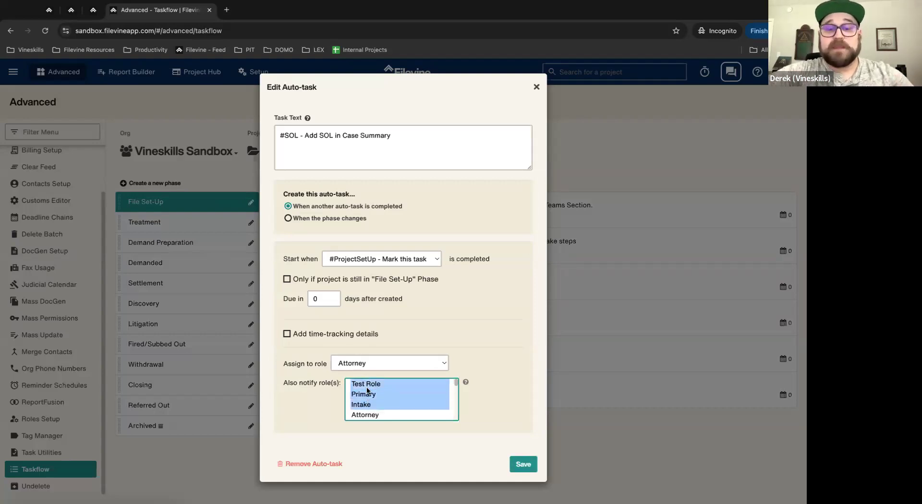
left_click(367, 388)
left_click(368, 390)
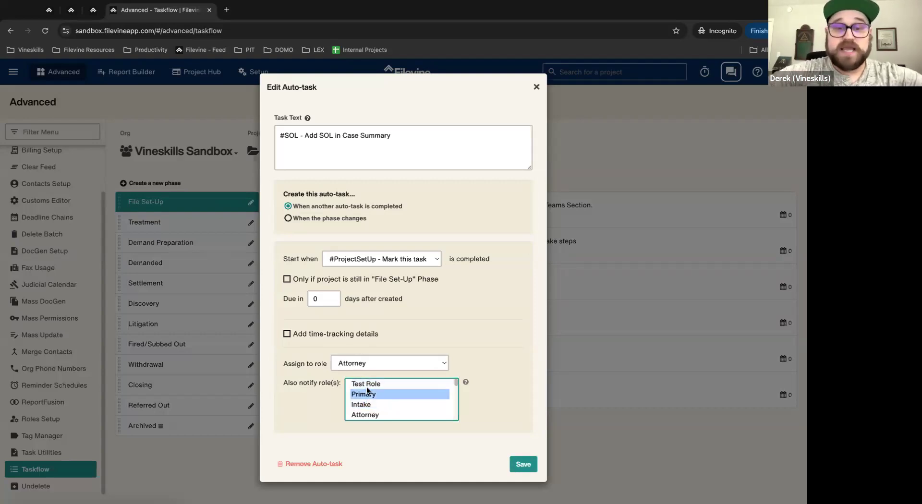
left_click(377, 385)
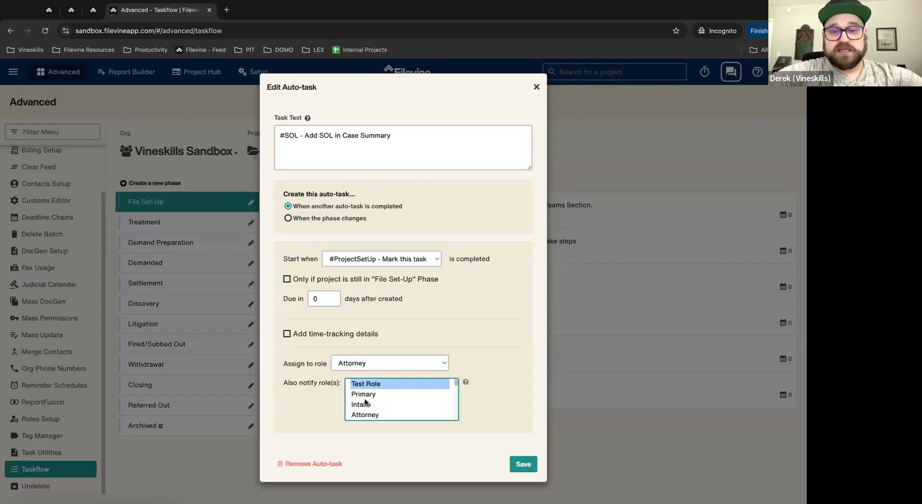
left_click(366, 404, "shift")
left_click(367, 416, "shift")
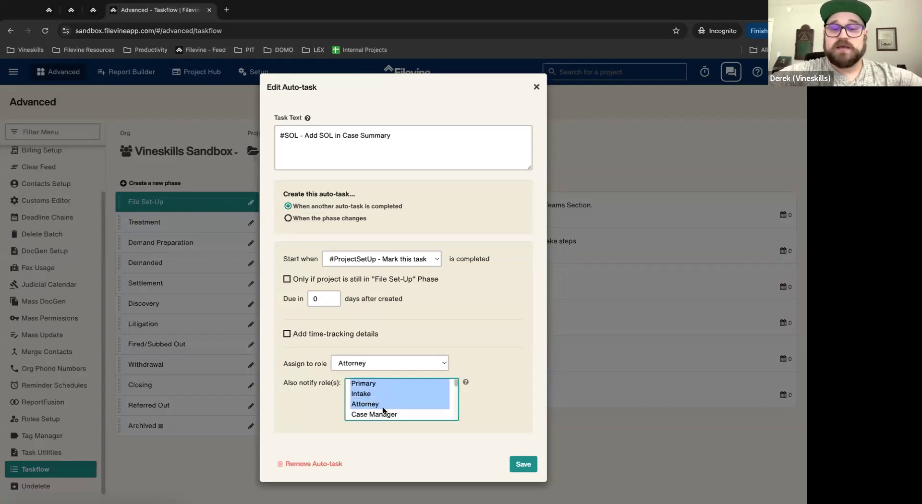
left_click(383, 406)
left_click(378, 395)
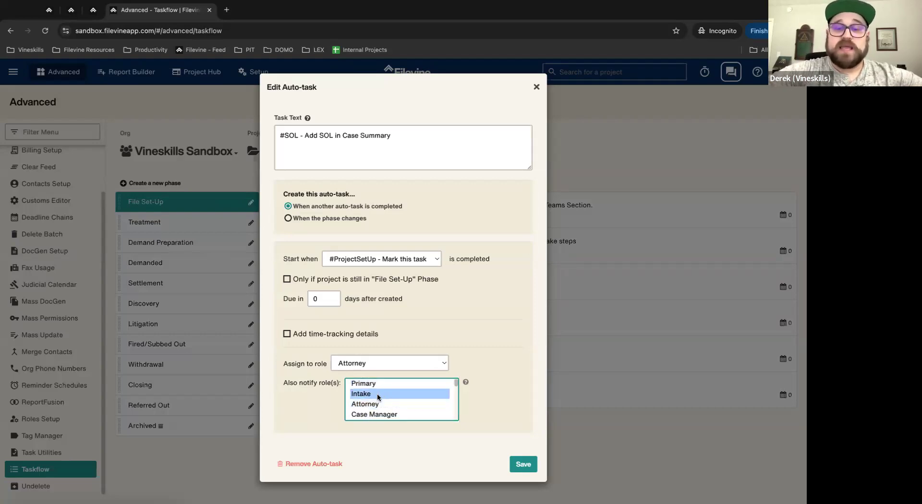
Step: Clear all notified roles and create the task 'When the phase changes'
scroll(409, 396, "up", 1)
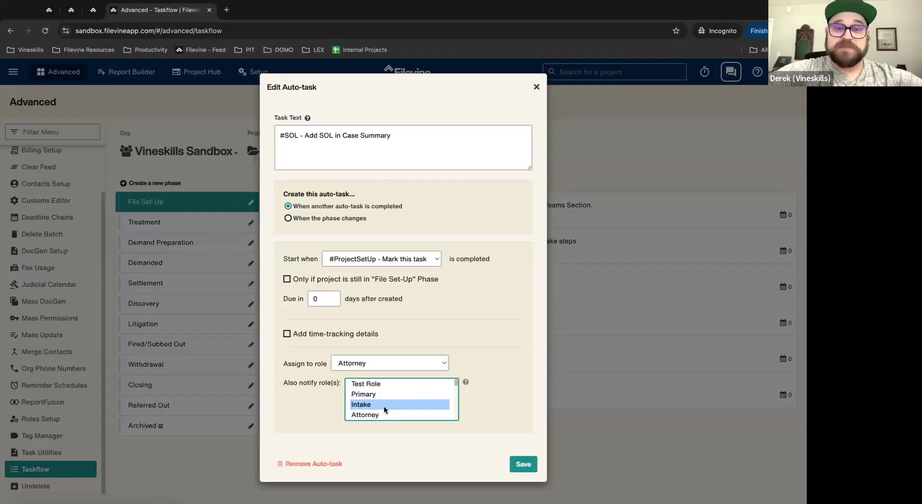
left_click(377, 405, "ctrl")
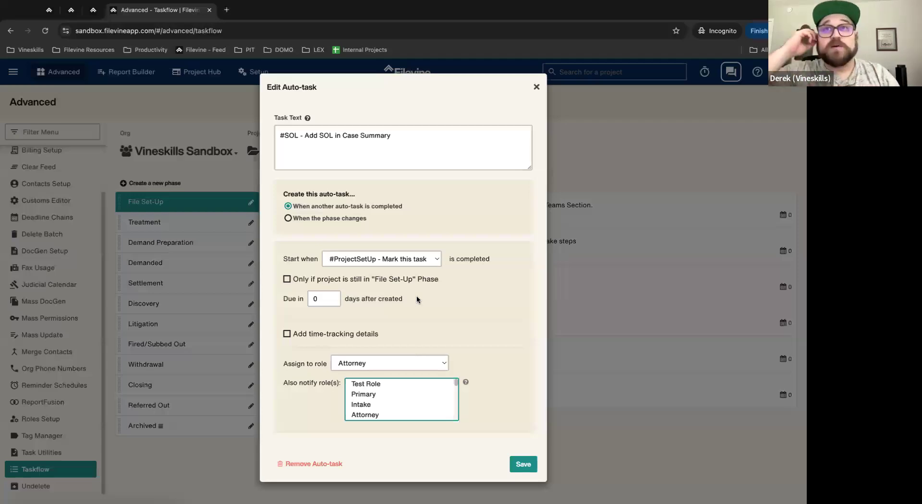
left_click(288, 218)
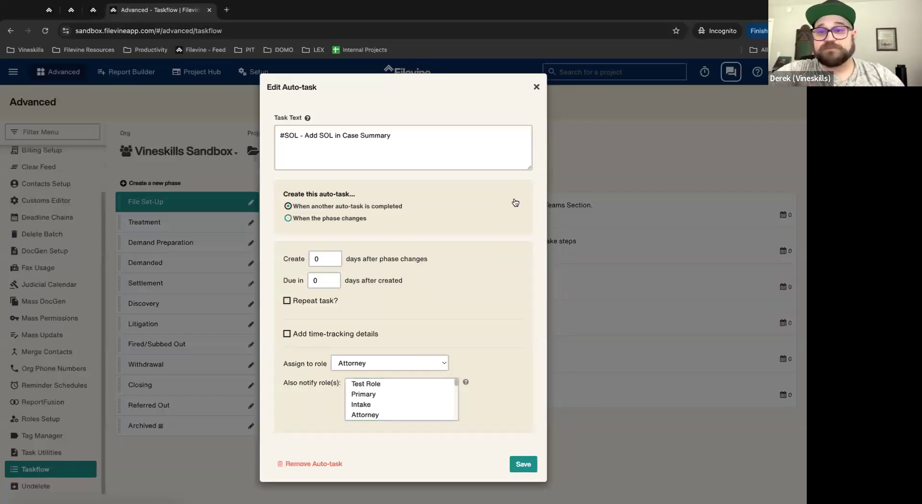
Step: Close the Edit Auto-task dialog, returning to File Set-Up's six auto-tasks
left_click(537, 88)
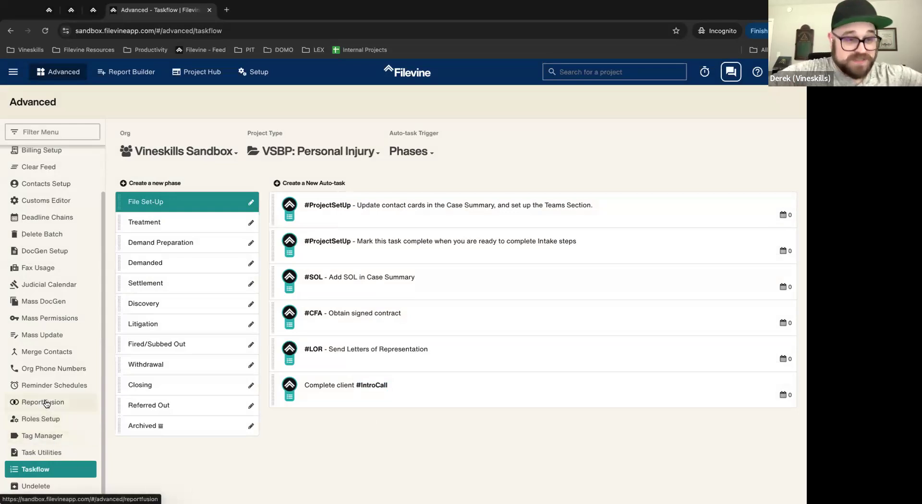
Step: In Tag Manager, give the #email tag a purple Tag Color and update it
left_click(37, 436)
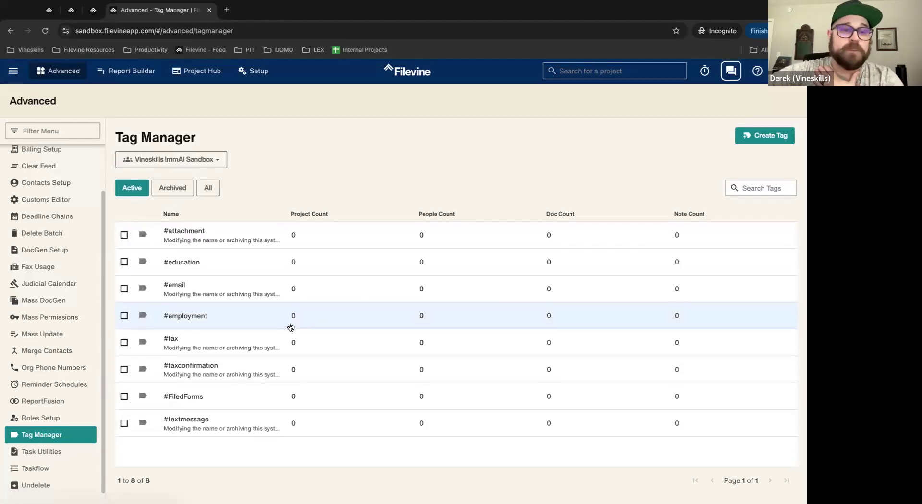
left_click(179, 290)
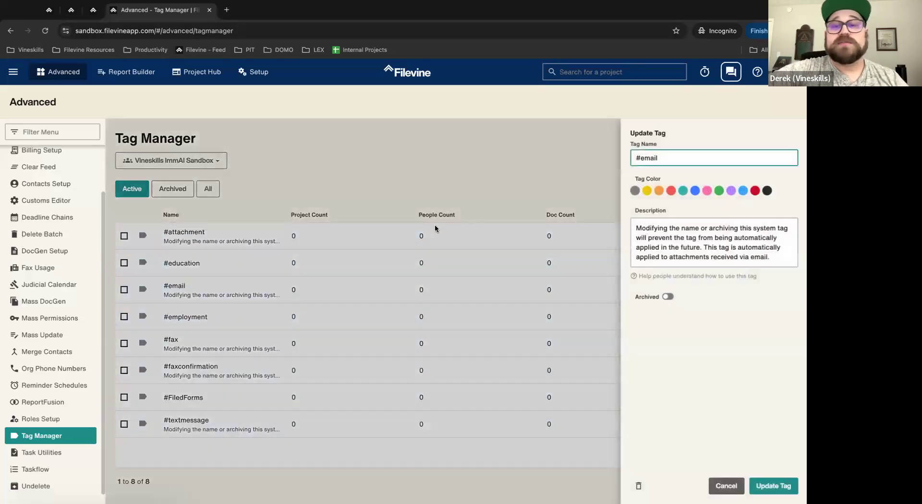
left_click(730, 191)
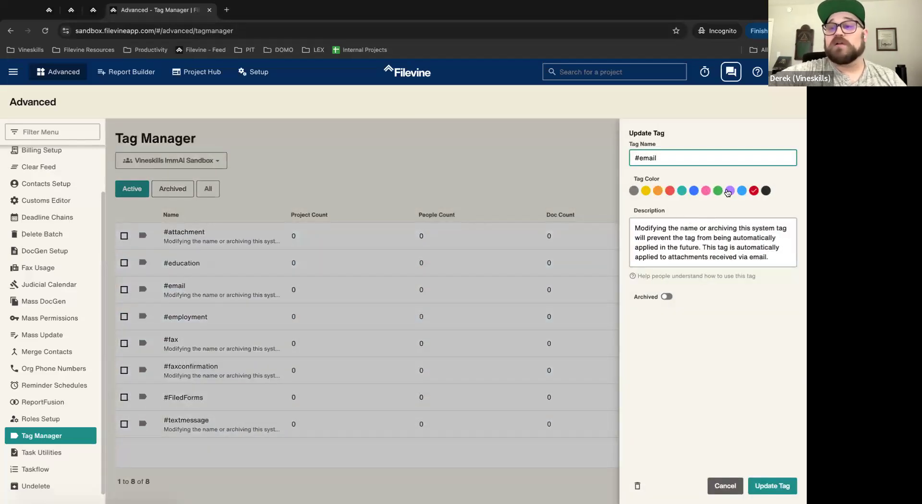
left_click(773, 486)
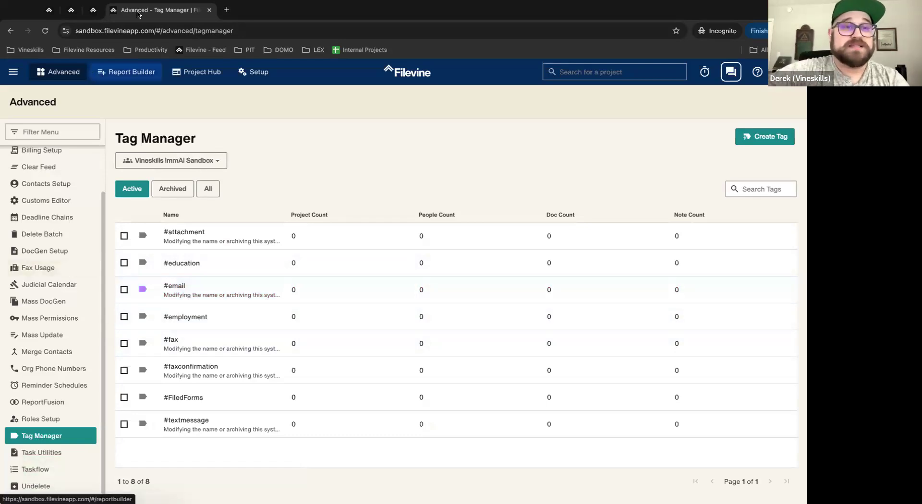
left_click(159, 31)
Step: Copy the Tag Manager address and open it in a new tab
key("ctrl+c")
key("ctrl+t")
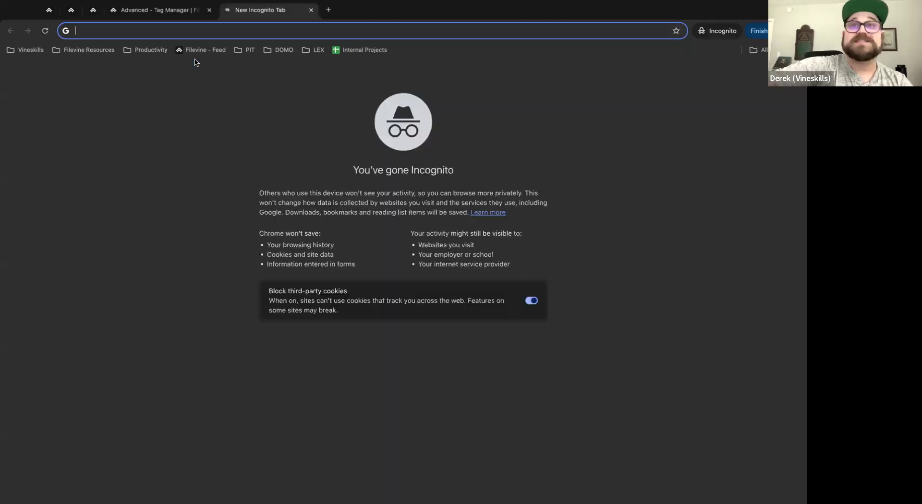
key("ctrl+v")
key("Return")
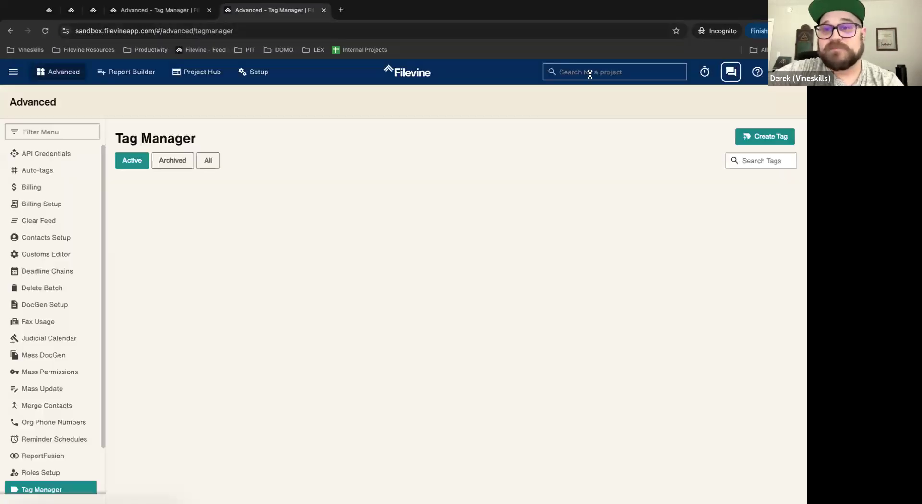
Step: Look through the pinned Feed and Tasks tabs, ending on the Feed
left_click(591, 73)
left_click(50, 11)
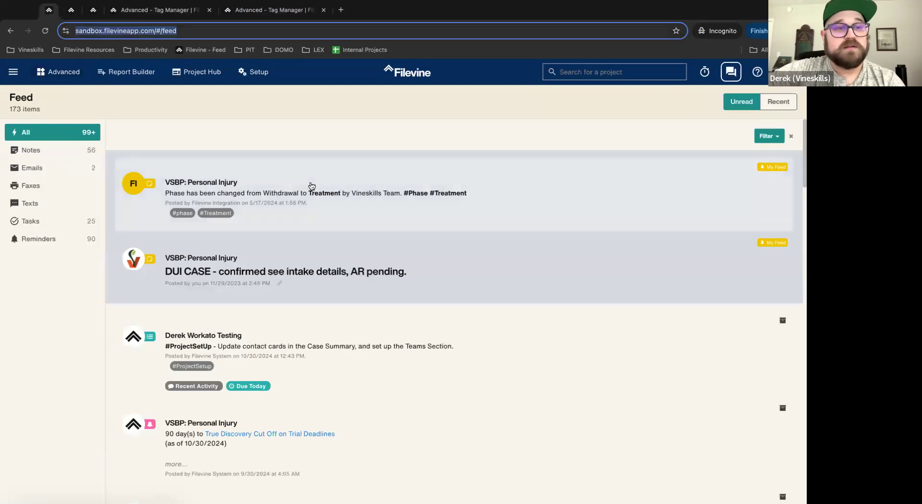
left_click(66, 9)
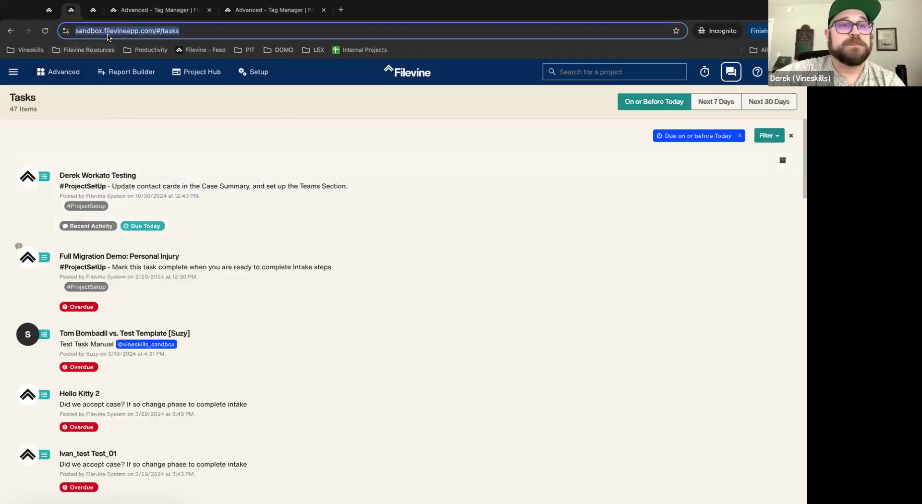
left_click(38, 5)
left_click(355, 120)
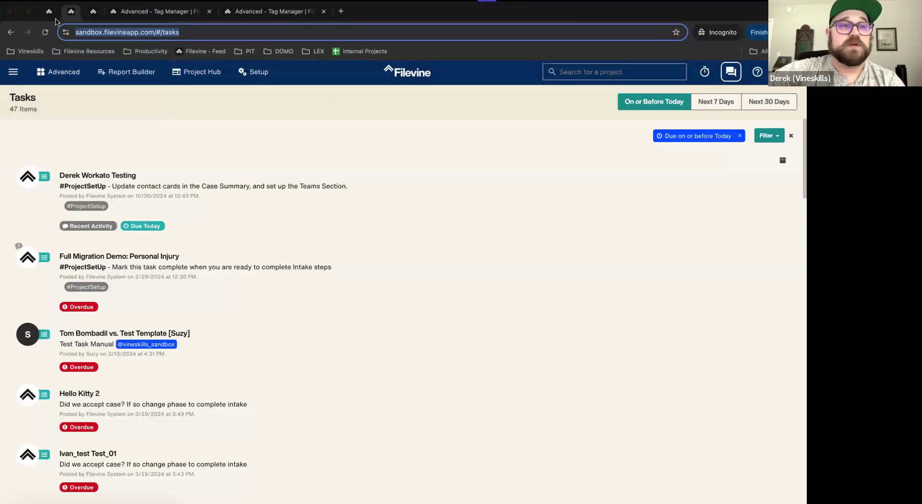
left_click(49, 10)
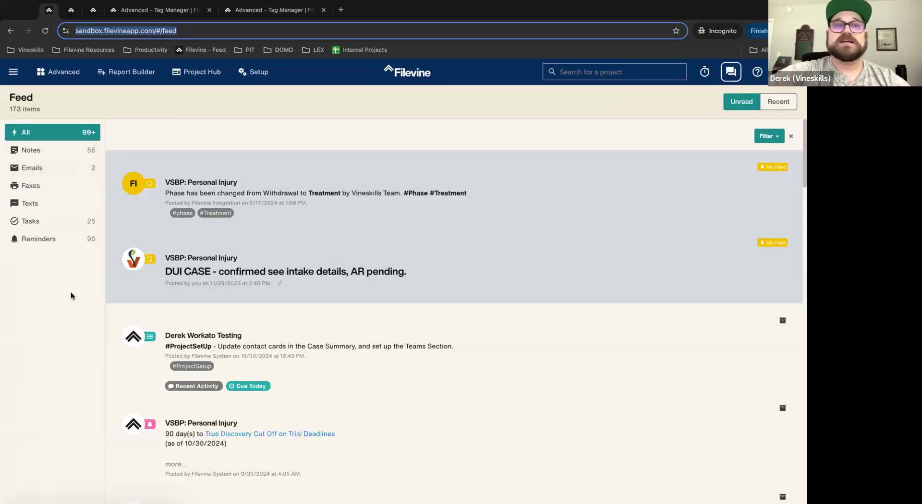
Step: View the feed filtered to Notes, Emails, Tasks, then Reminders
left_click(32, 150)
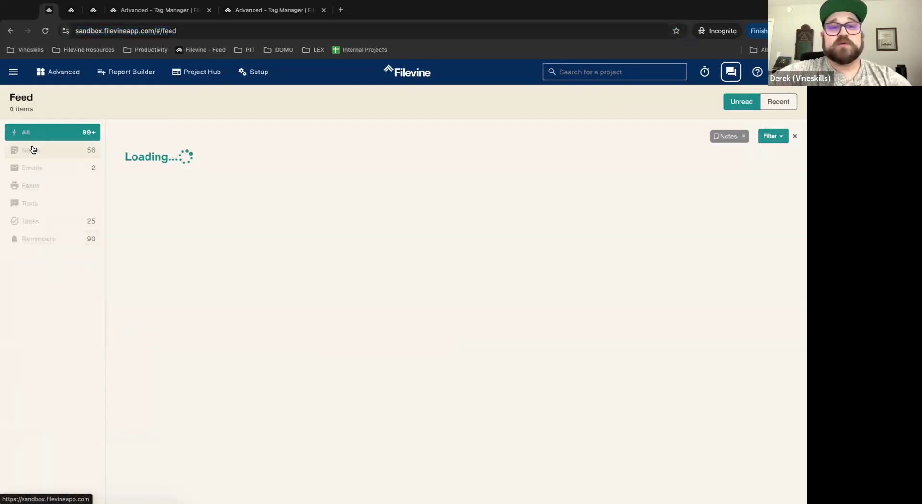
left_click(32, 174)
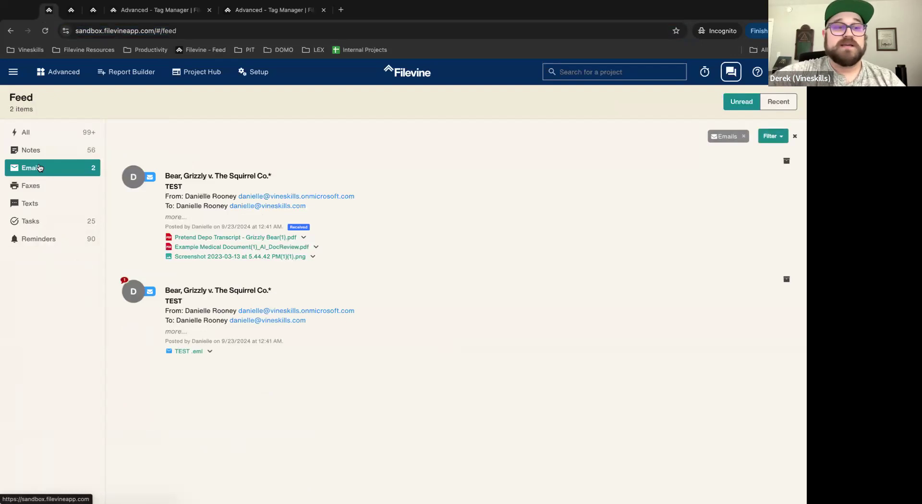
left_click(36, 221)
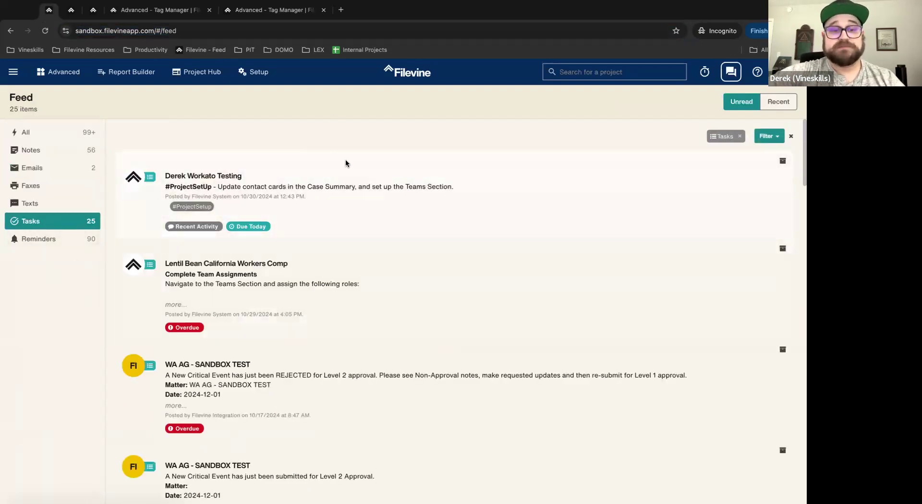
scroll(354, 254, "down", 5)
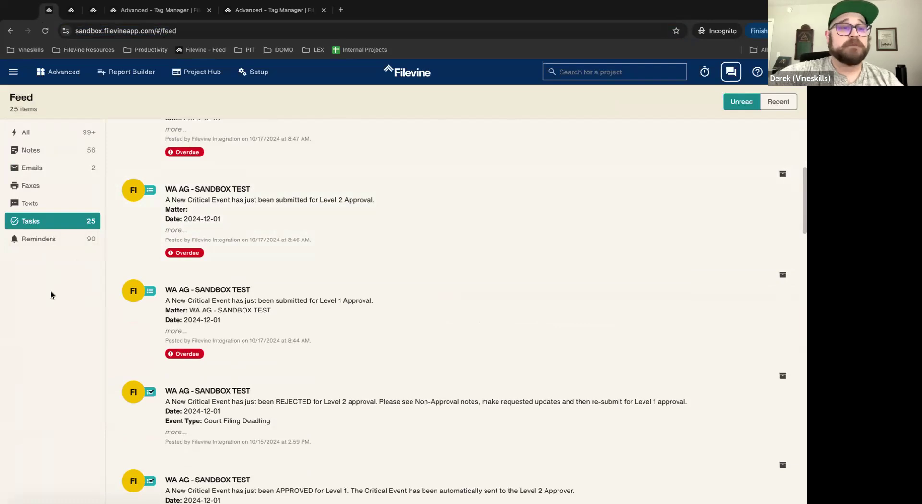
left_click(40, 239)
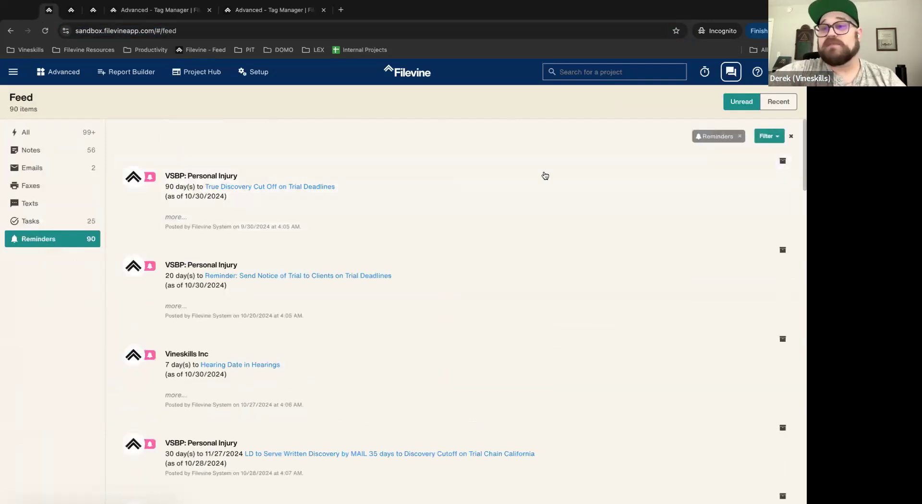
Step: Filter the feed by the #Missing-SOL tag
left_click(766, 138)
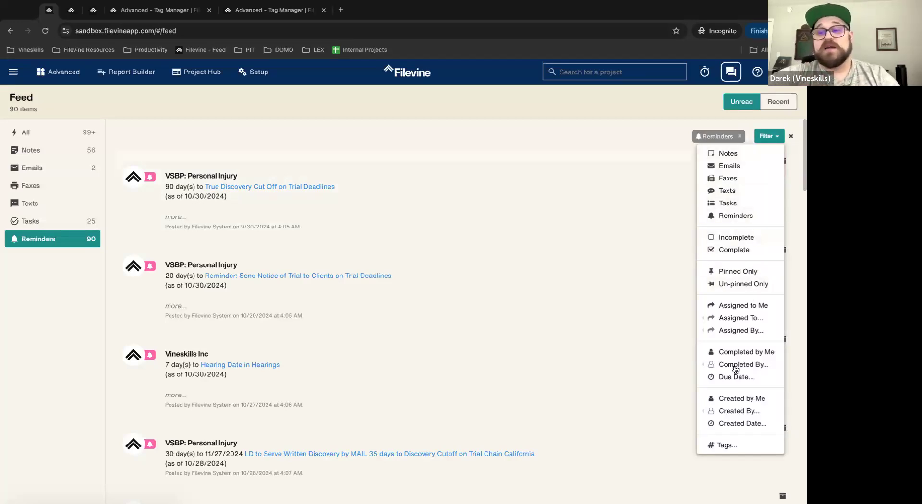
mouse_move(740, 411)
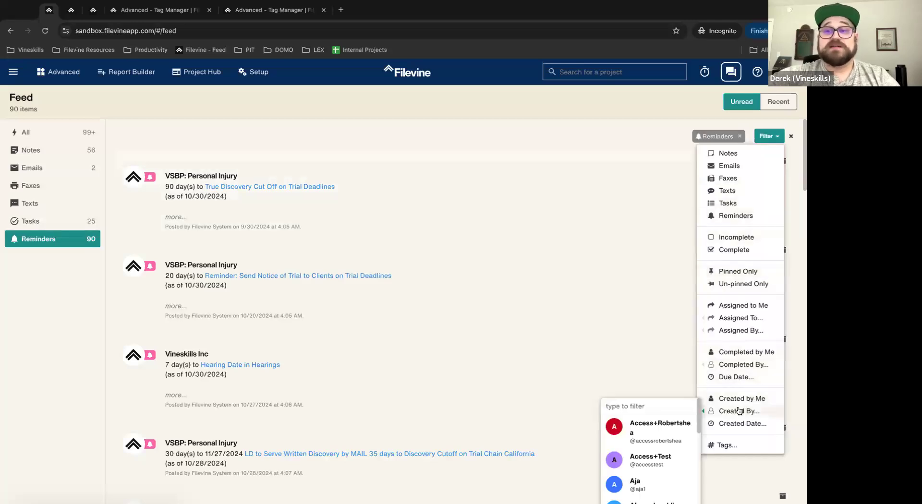
left_click(726, 444)
left_click(396, 118)
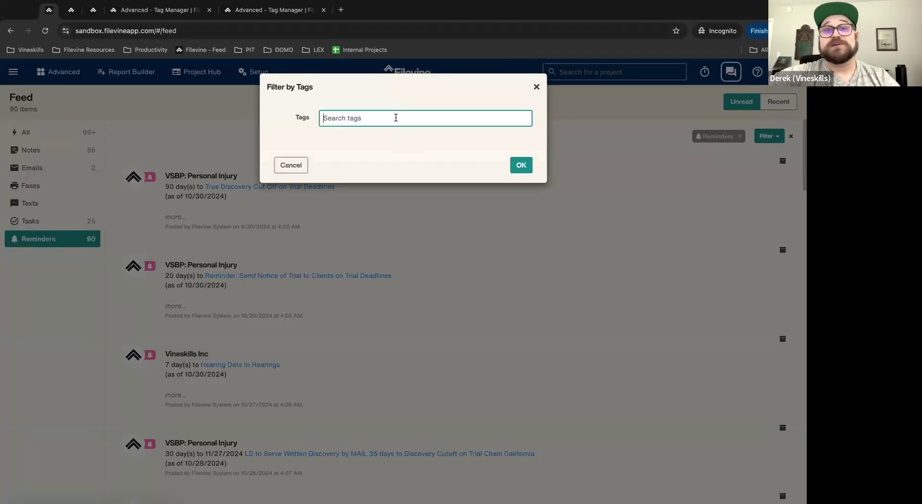
type("#")
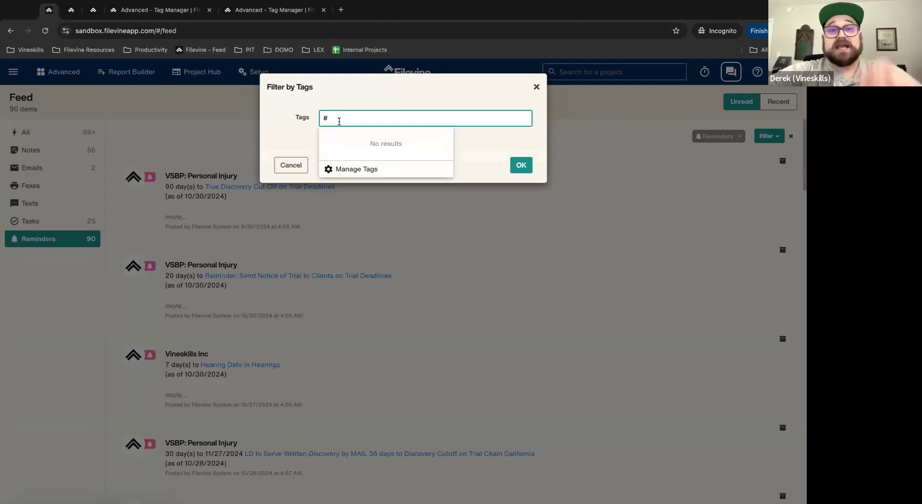
key("Escape")
left_click(376, 122)
type("free")
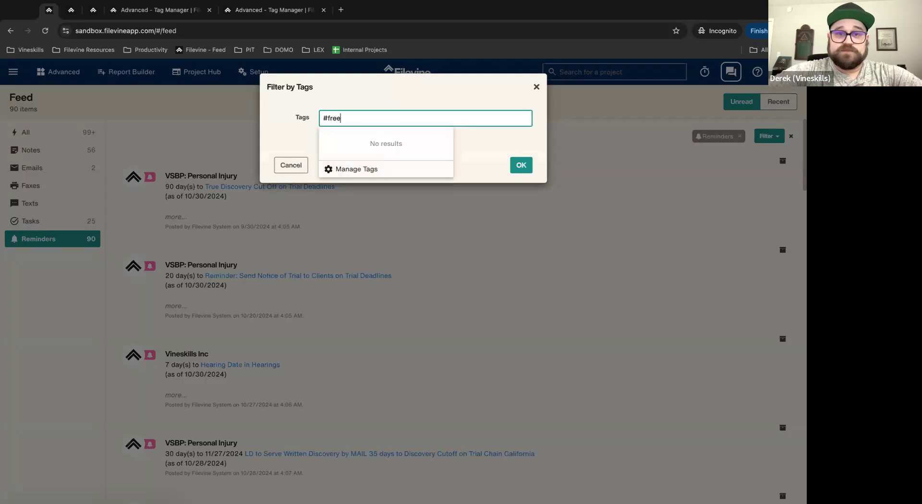
key("BackSpace")
key("BackSpace")
key("BackSpace")
key("BackSpace")
type("helo")
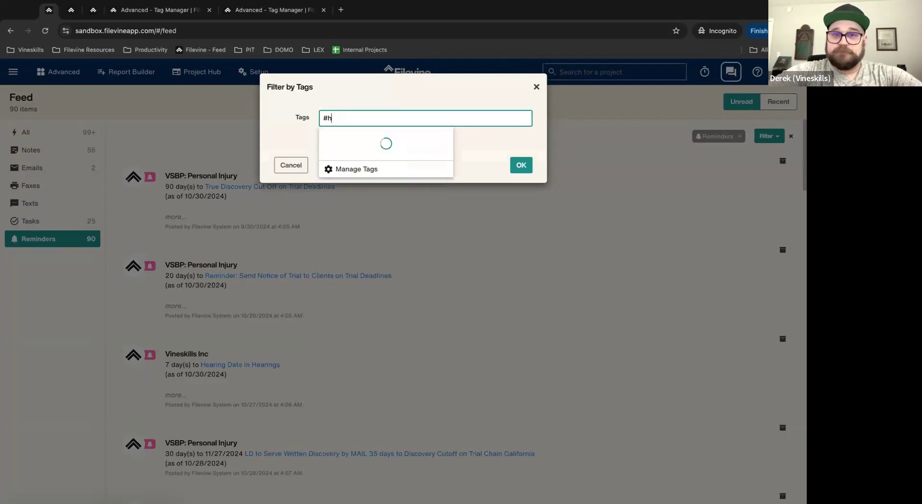
key("BackSpace")
key("BackSpace")
key("BackSpace")
key("BackSpace")
type("sol")
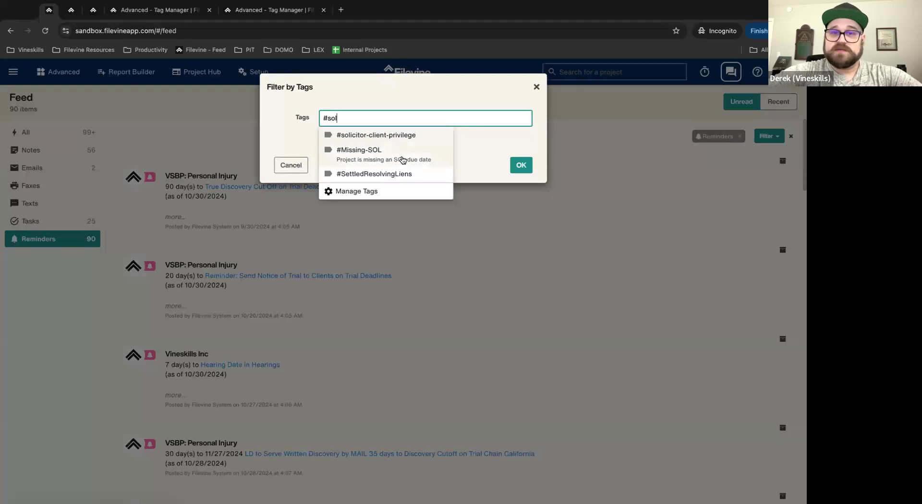
left_click(402, 156)
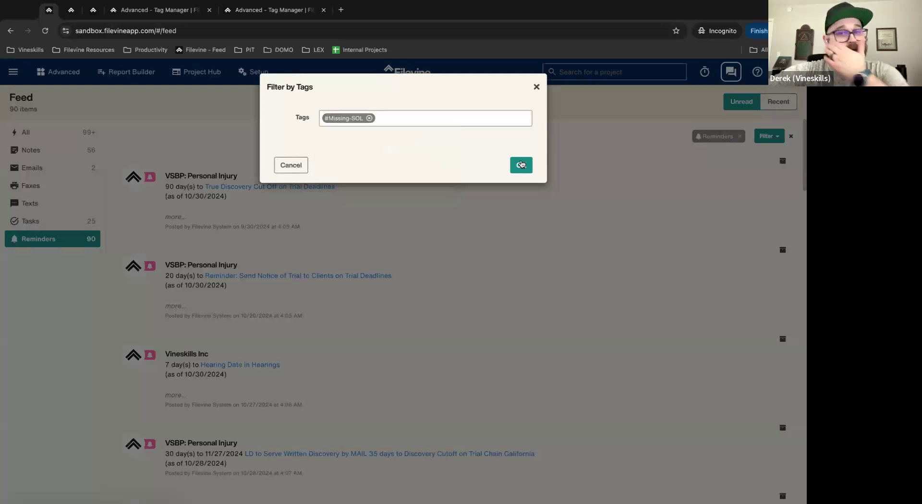
left_click(521, 165)
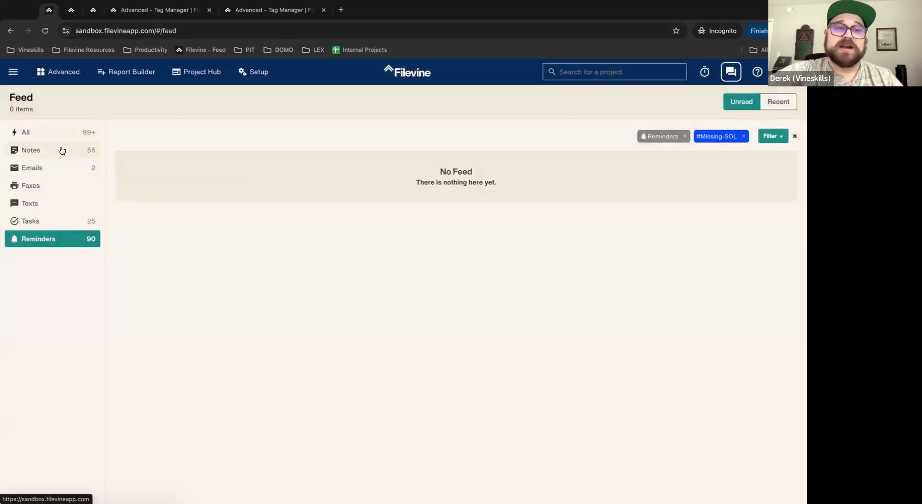
Step: Return to All items, then filter by the #ProjectSetUp hashtag
left_click(84, 126)
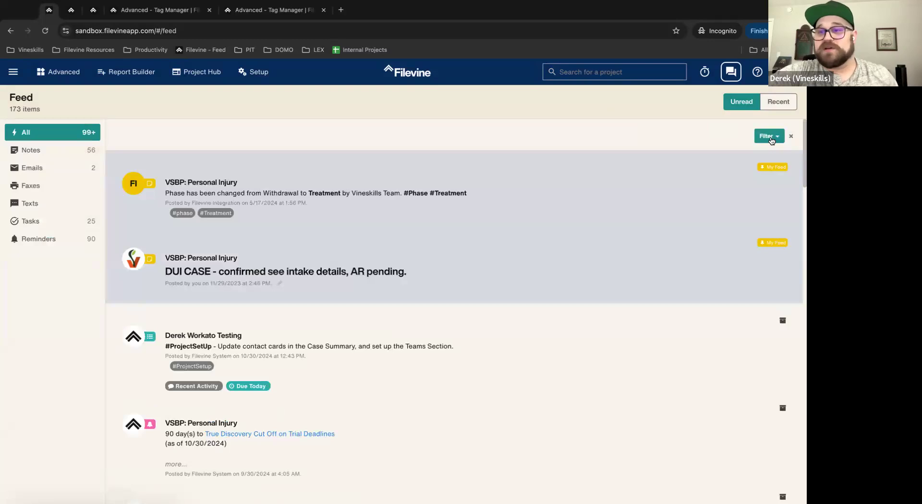
left_click(771, 137)
scroll(730, 310, "down", 5)
scroll(354, 318, "up", 5)
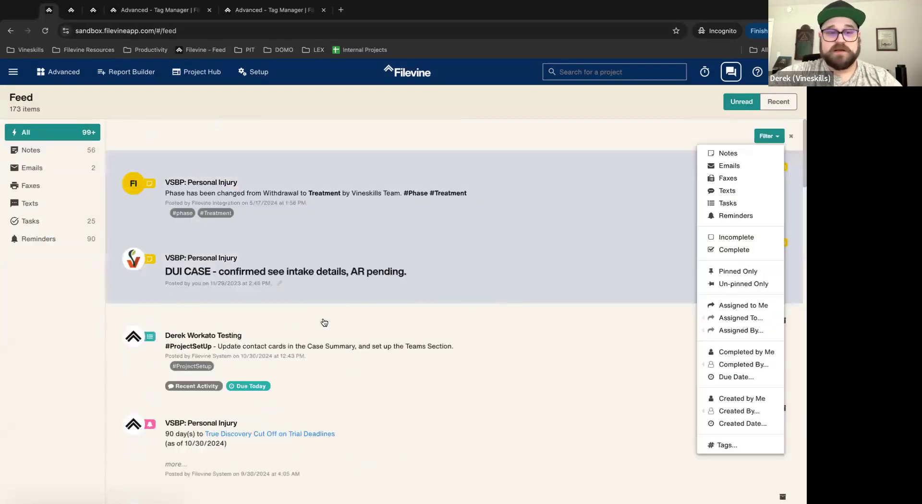
left_click(198, 348)
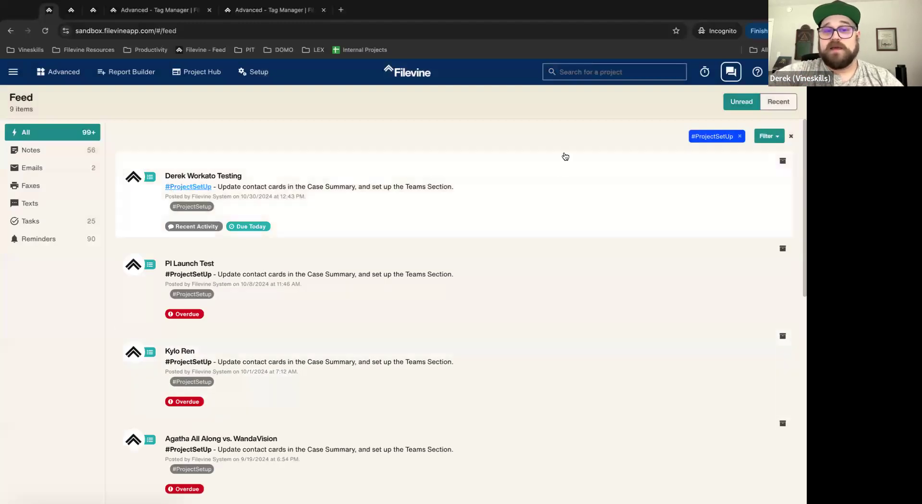
scroll(356, 289, "down", 3)
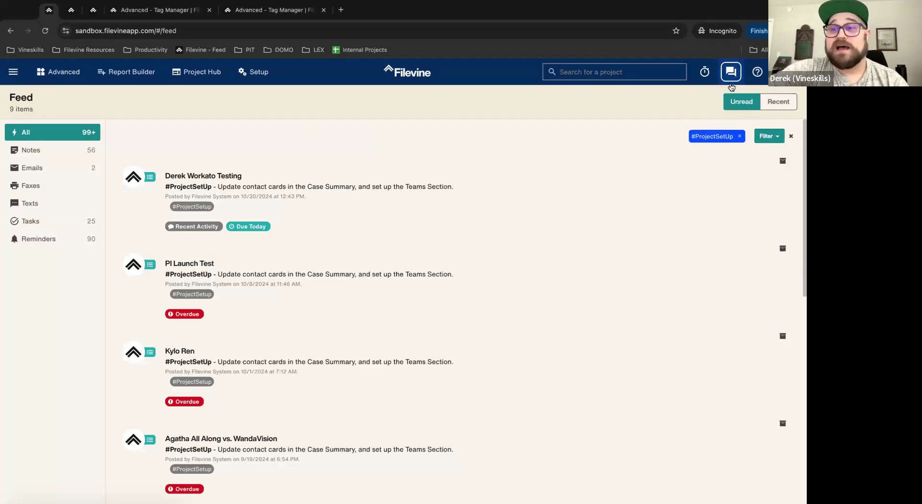
Step: In the Tag Manager tab, view #faxconfirmation's Update Tag panel and cancel without saving
left_click(250, 9)
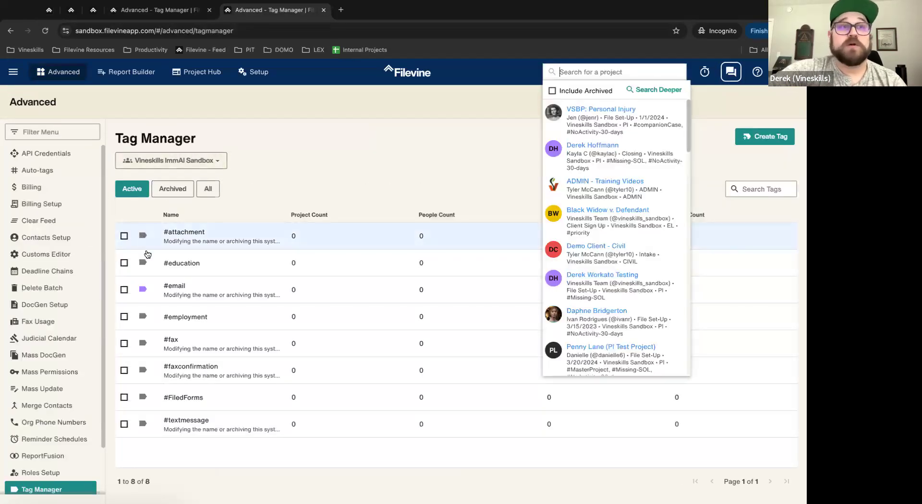
left_click(204, 370)
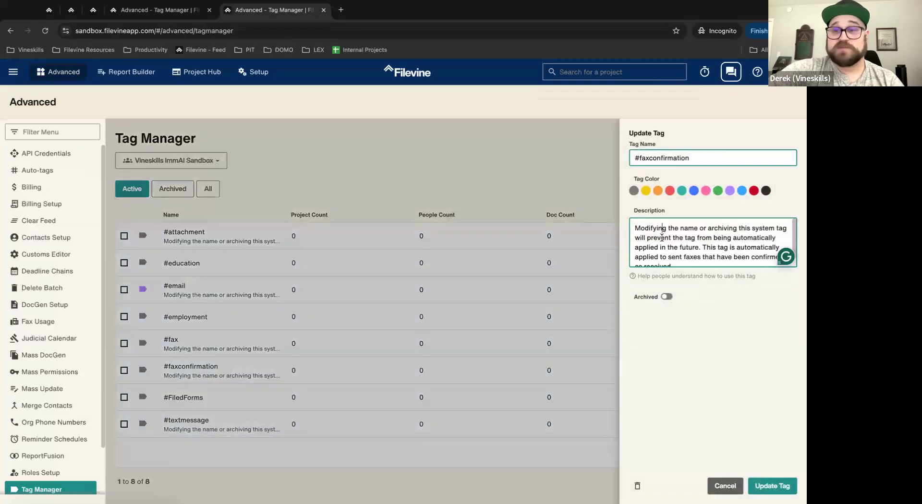
left_click_drag(634, 228, 708, 288)
left_click(723, 487)
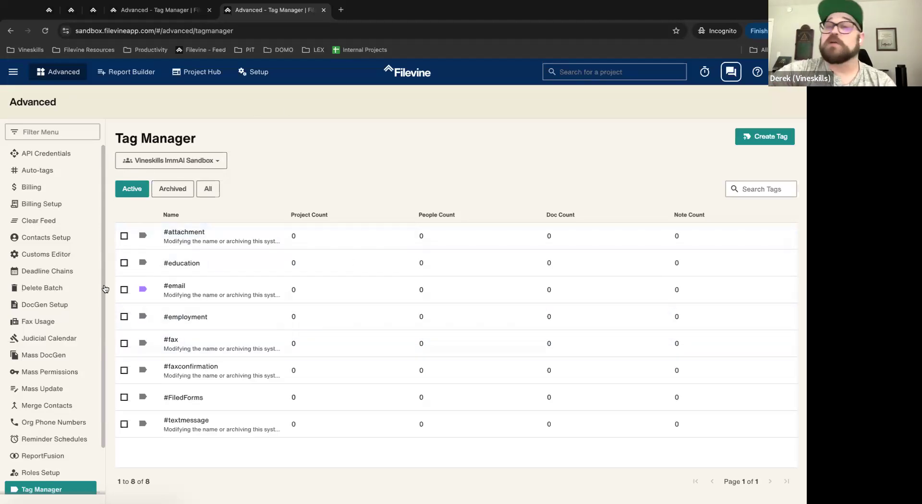
left_click(133, 13)
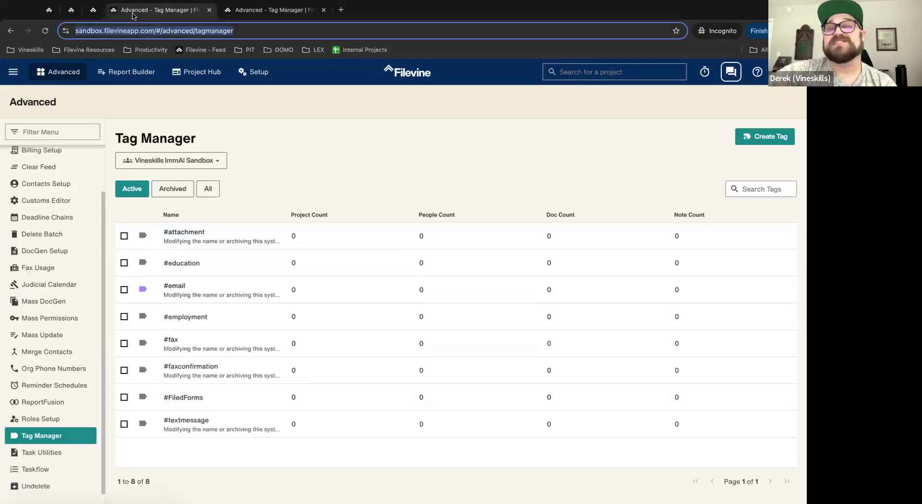
Step: On the Tasks tab, apply and then remove the #ProjectSetUp tag filter
left_click(57, 9)
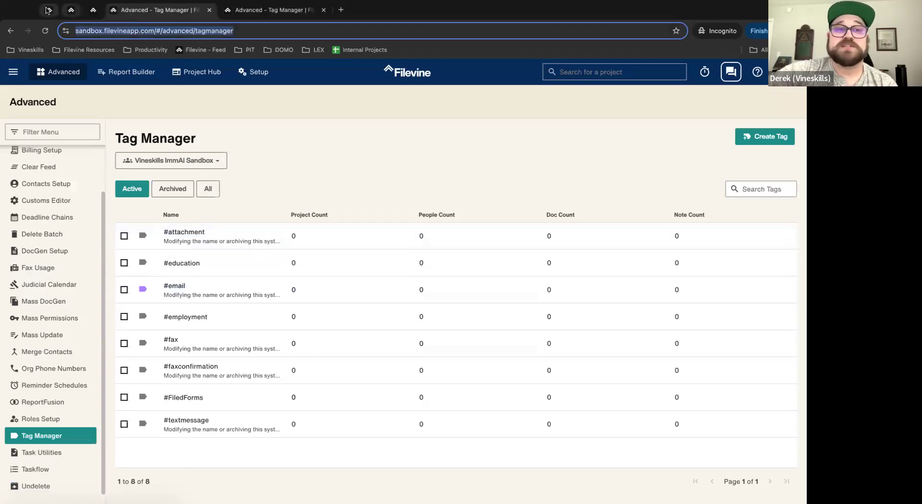
left_click(70, 10)
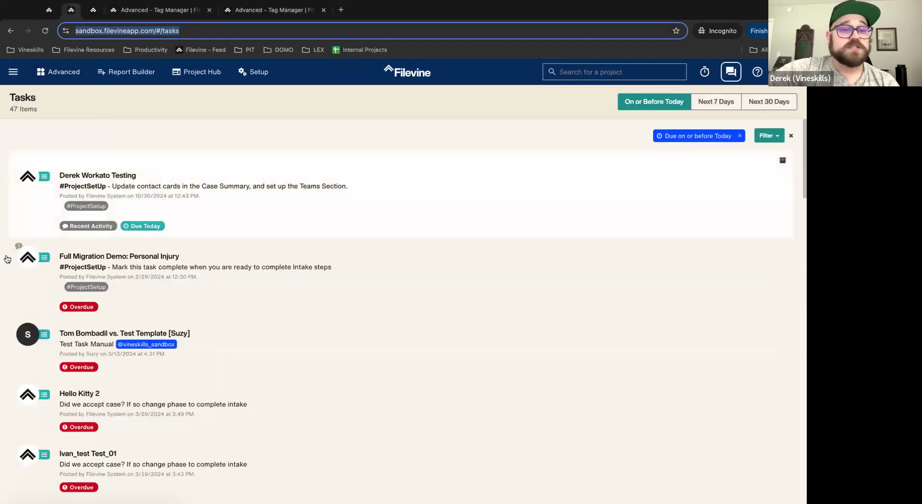
left_click(91, 267)
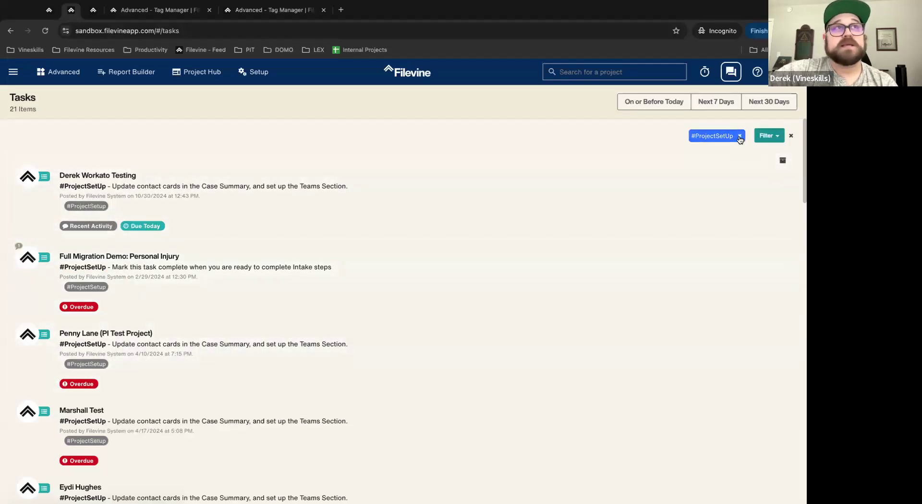
left_click(740, 138)
left_click(764, 137)
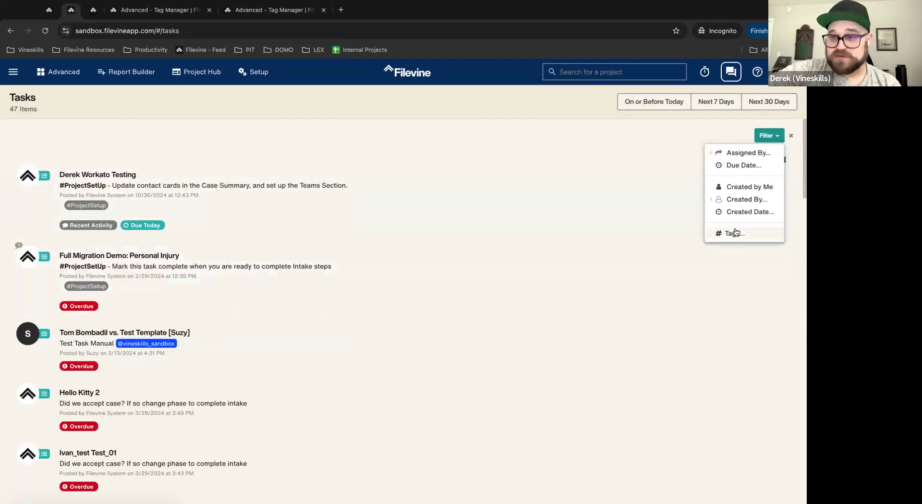
left_click(474, 134)
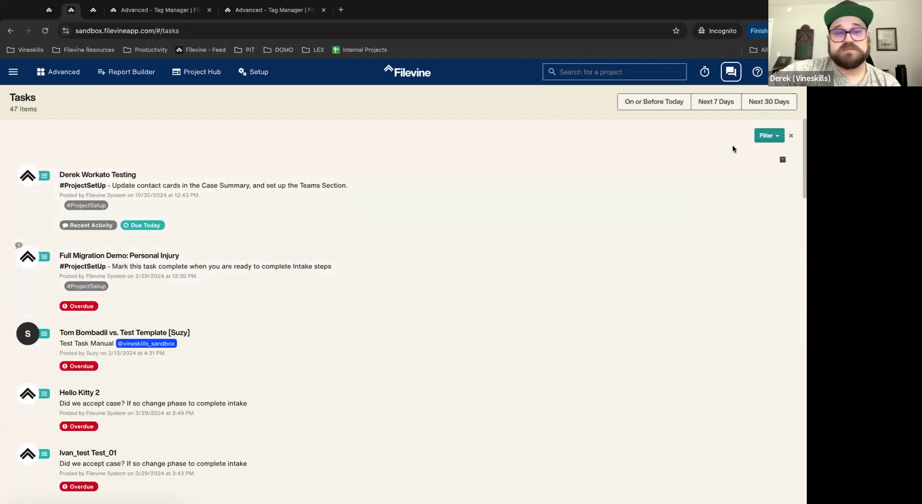
Step: Limit tasks to Next 7 Days after trying On or Before Today and Next 30 Days
left_click(624, 99)
left_click(764, 103)
left_click(729, 104)
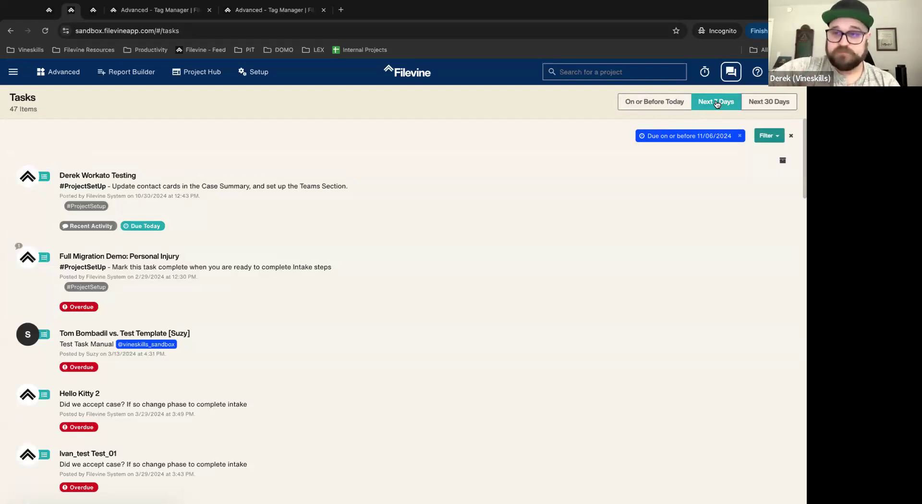
left_click(730, 137)
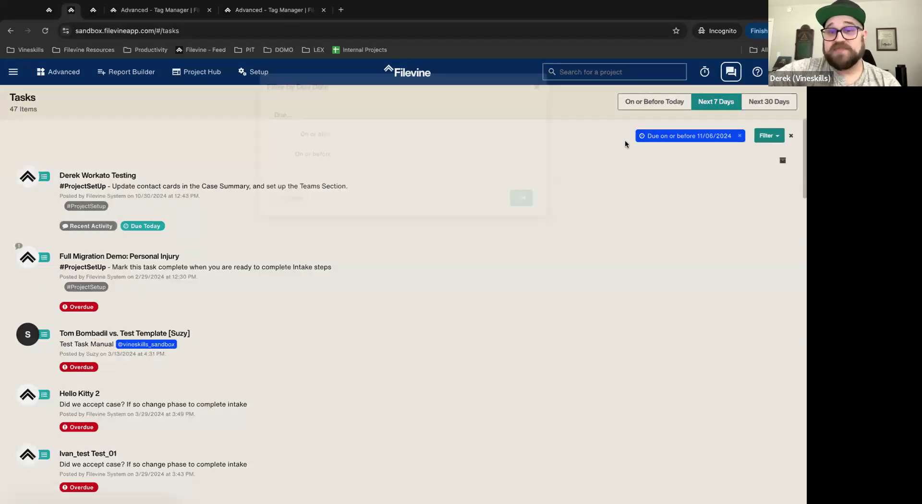
left_click(537, 87)
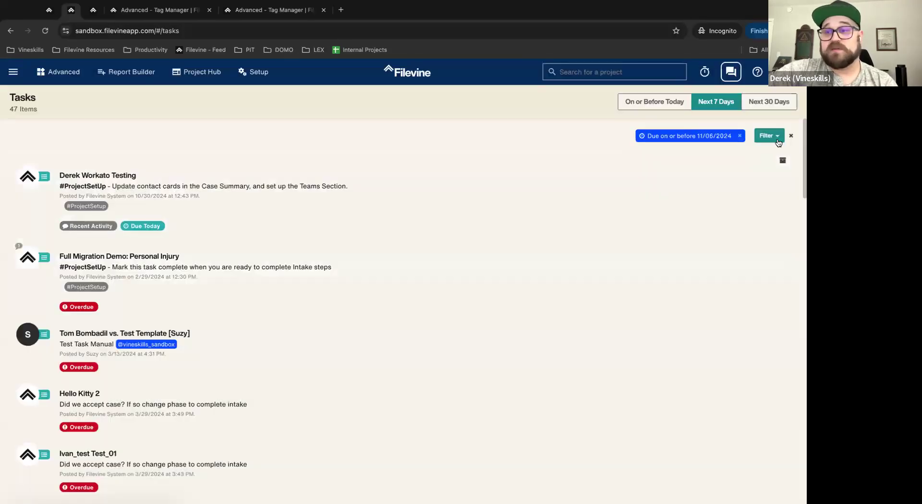
left_click(770, 136)
left_click(330, 159)
left_click(49, 10)
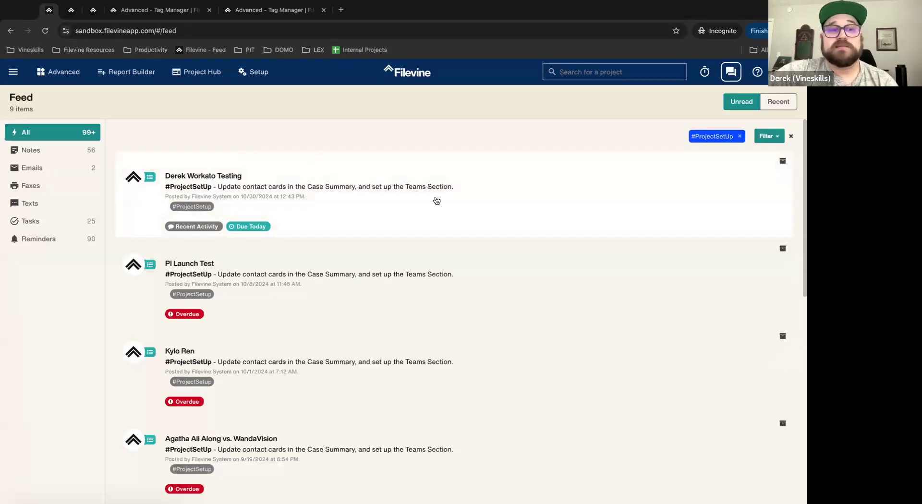
Step: Show only Reminders in the feed and remove the #ProjectSetUp tag chip
left_click(65, 240)
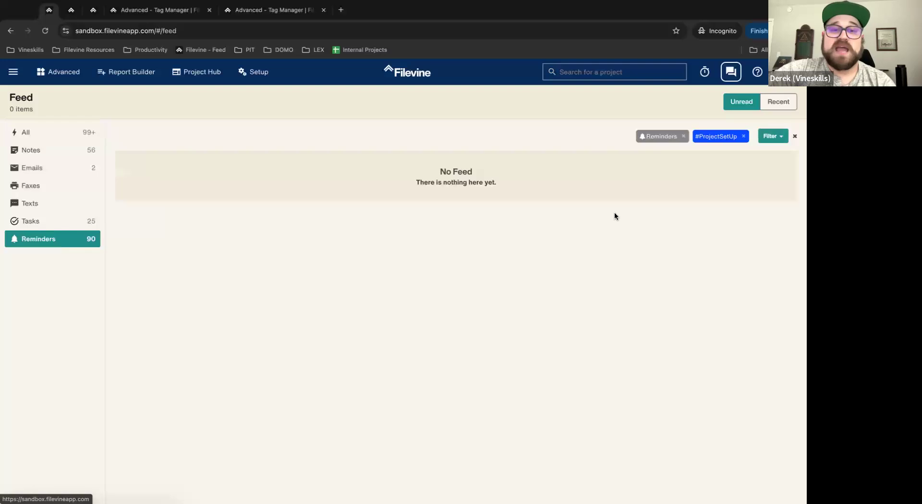
left_click(745, 136)
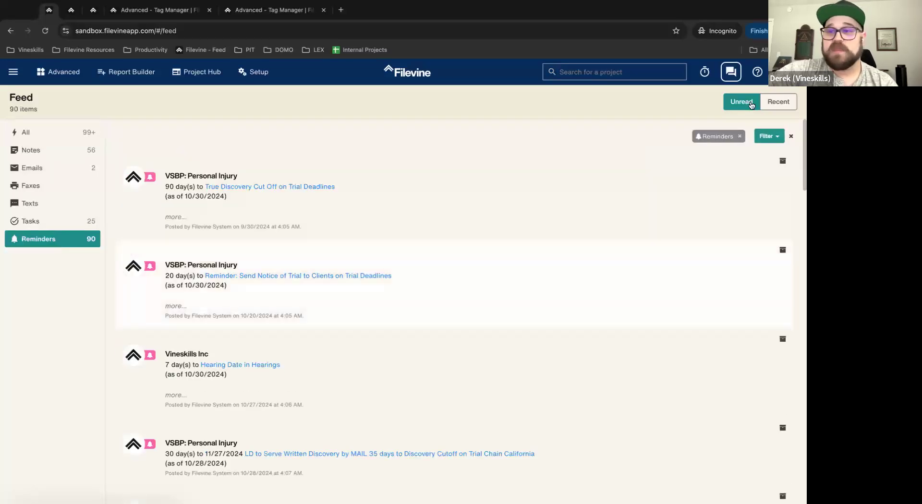
left_click_drag(701, 137, 747, 140)
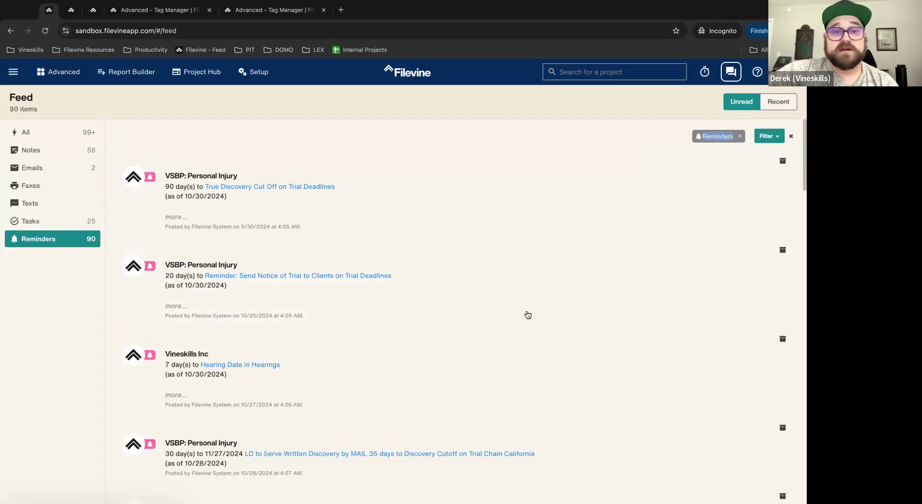
scroll(416, 336, "down", 4)
scroll(416, 335, "up", 4)
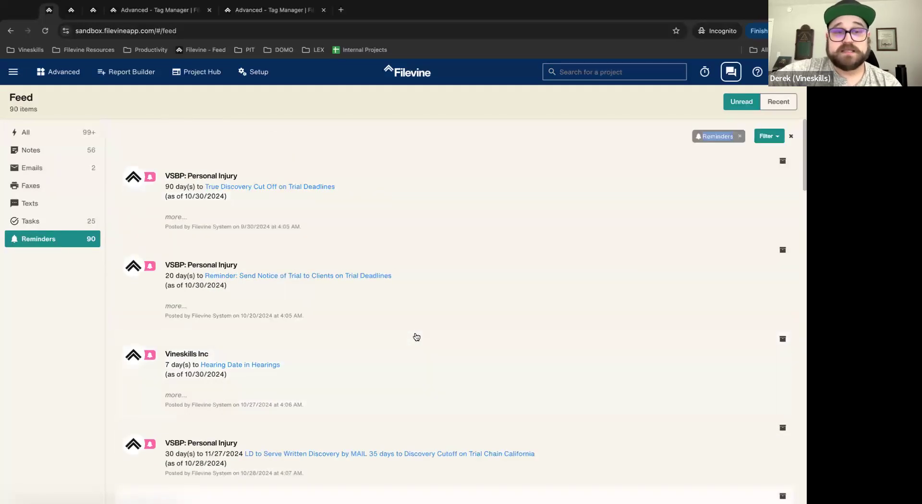
Step: Archive the top reminders repeatedly, dropping the unread count from 90 to 80
left_click(783, 163)
left_click(783, 166)
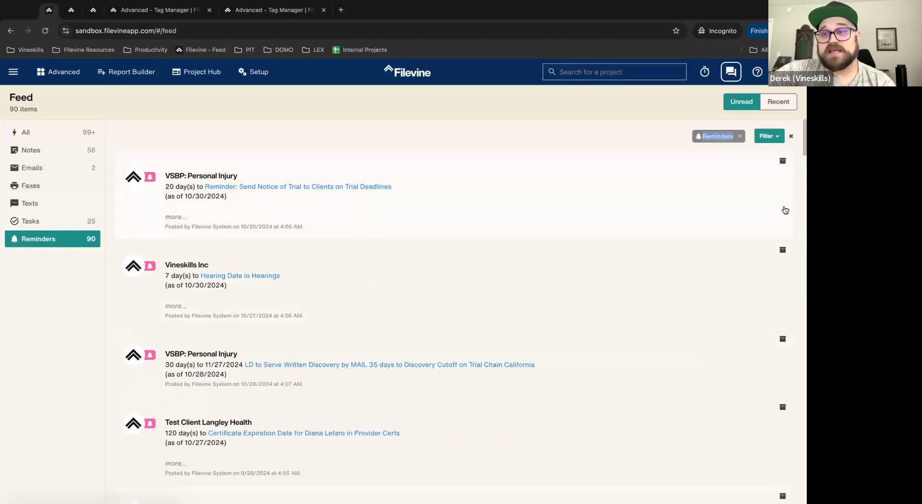
left_click(783, 163)
left_click(783, 165)
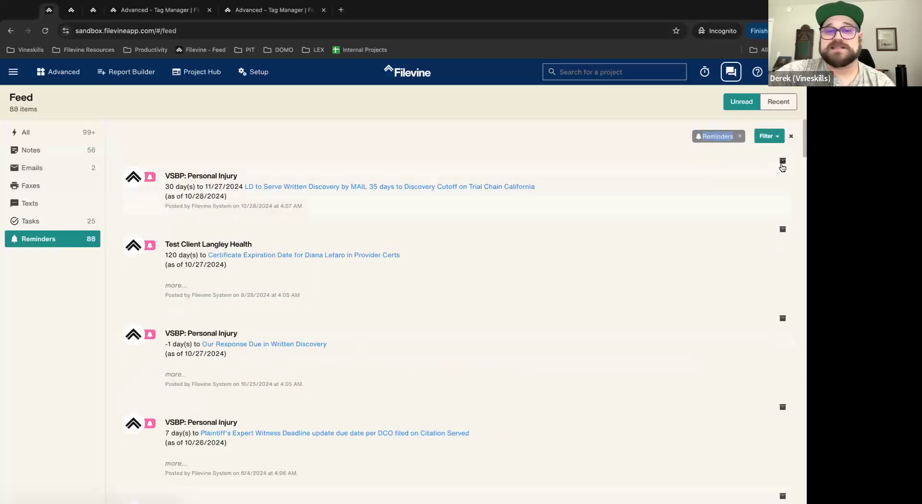
left_click(783, 166)
left_click(783, 167)
left_click(783, 166)
left_click(783, 167)
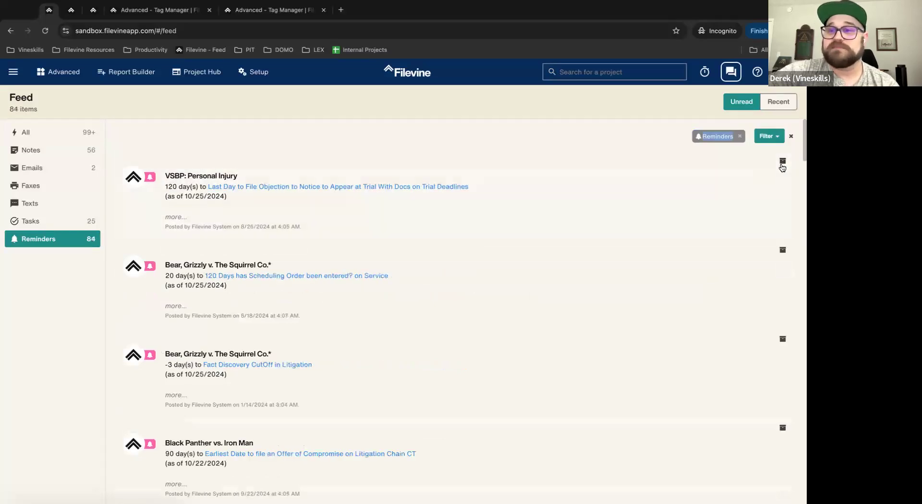
left_click(783, 166)
left_click(783, 167)
left_click(783, 166)
left_click(783, 166)
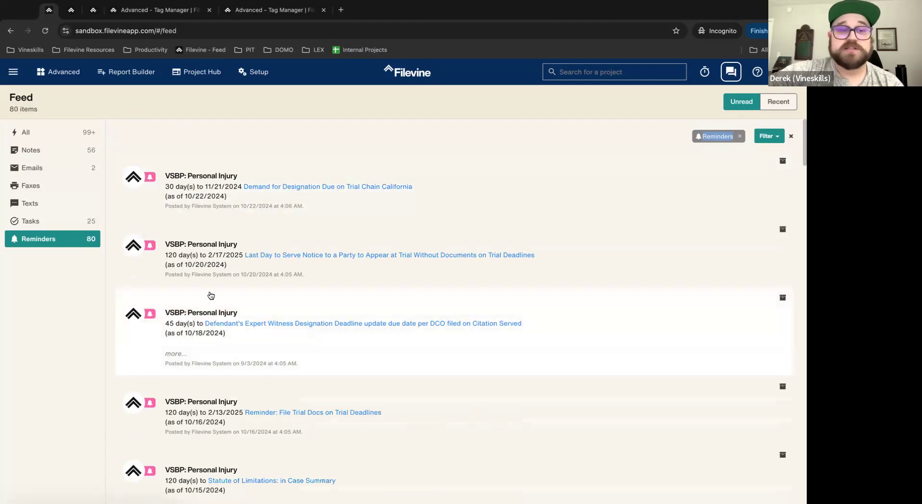
scroll(529, 335, "down", 3)
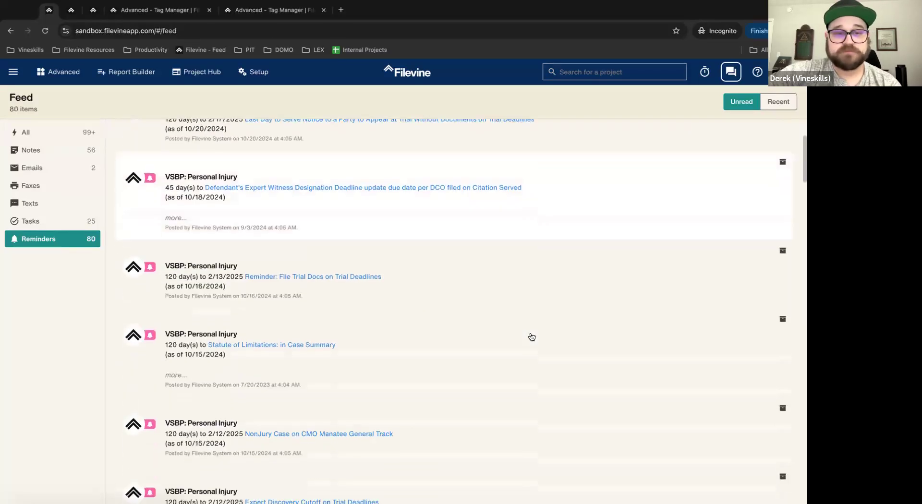
scroll(529, 336, "up", 3)
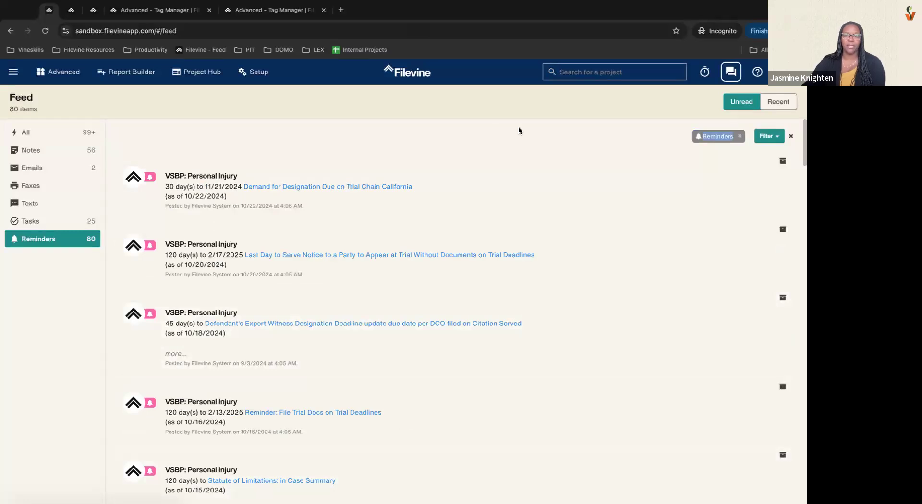
Step: Expand the Demand for Designation reminder and browse the Recent activity feed
left_click(504, 200)
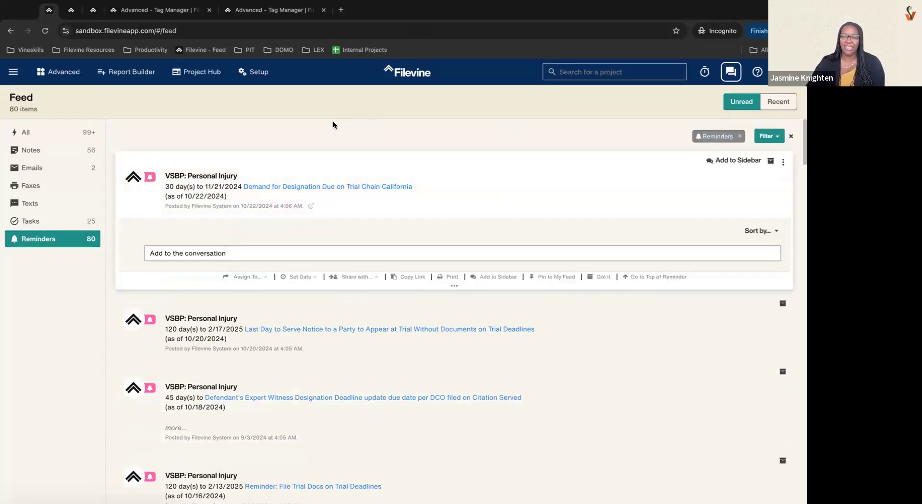
left_click(778, 102)
scroll(422, 458, "down", 10)
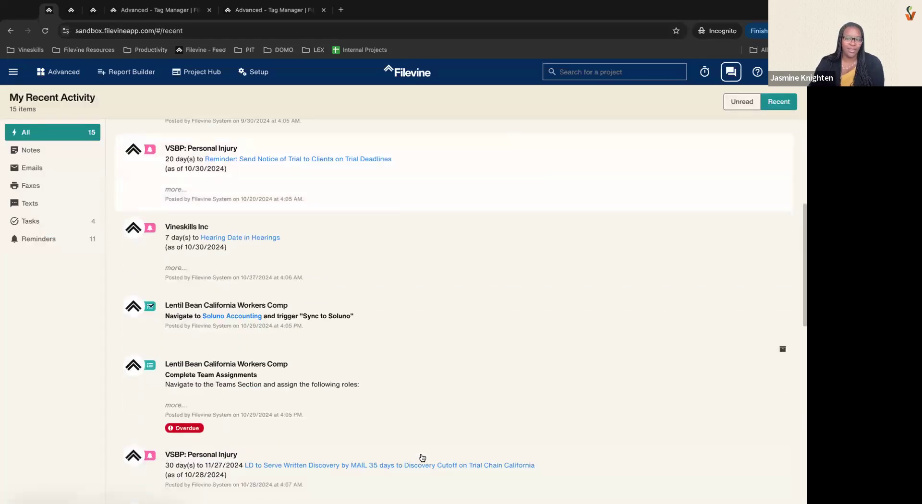
scroll(426, 312, "down", 3)
scroll(428, 312, "down", 3)
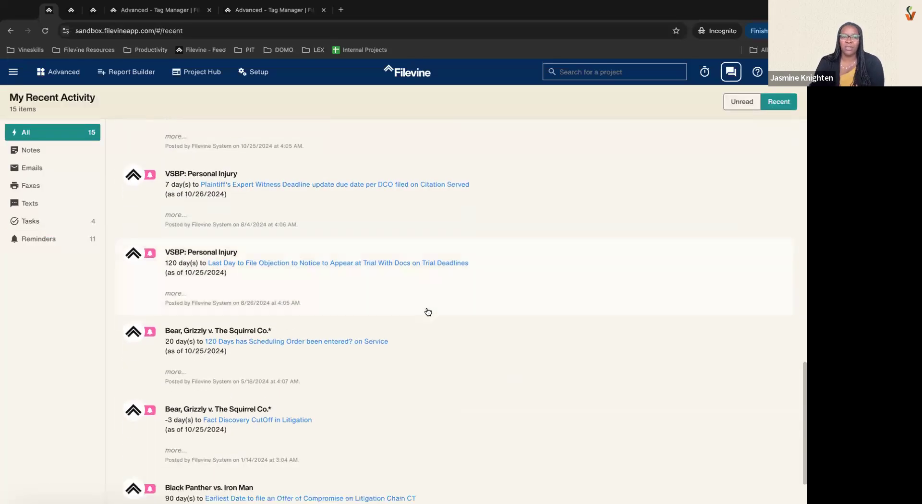
scroll(428, 313, "up", 15)
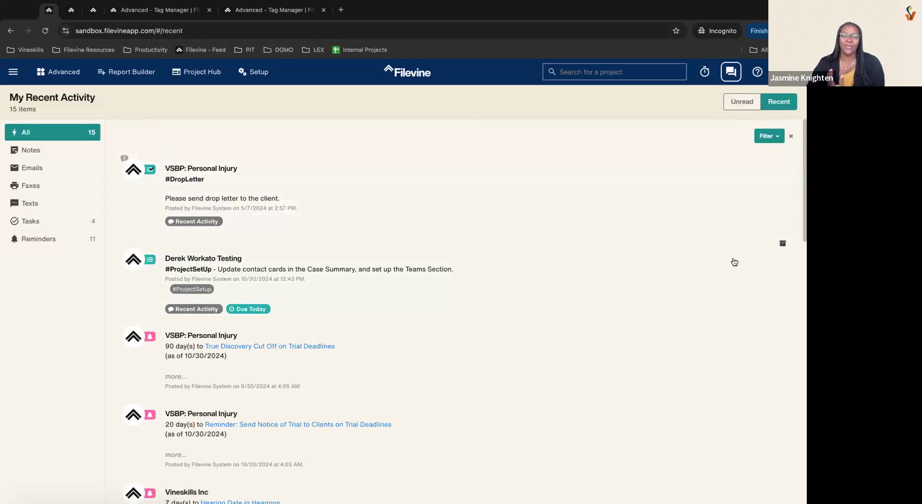
left_click(740, 102)
left_click(771, 101)
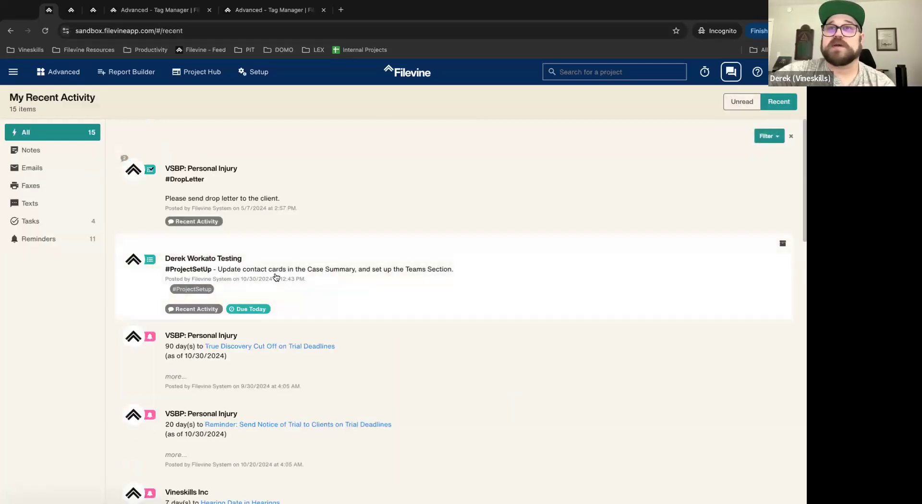
Step: Expand the #ProjectSetup task, reset to the Unread feed, then return to Tasks
left_click_drag(164, 258, 286, 261)
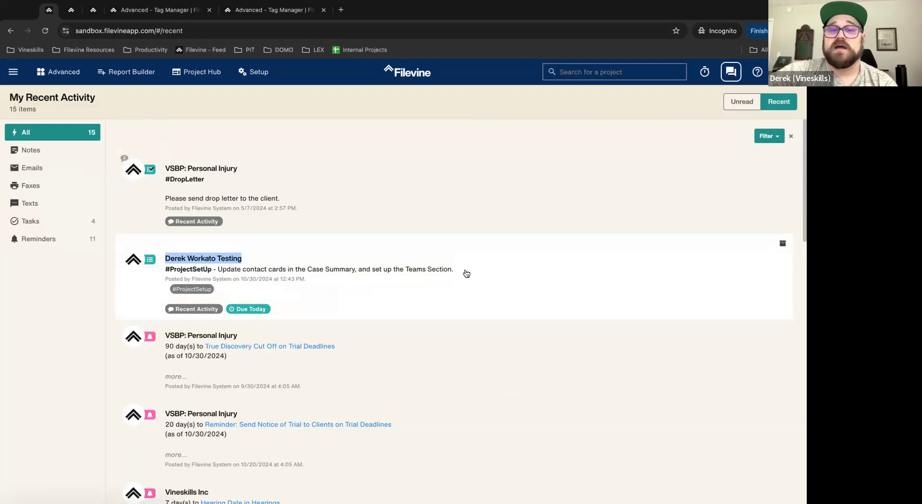
left_click_drag(120, 270, 430, 261)
left_click(430, 262)
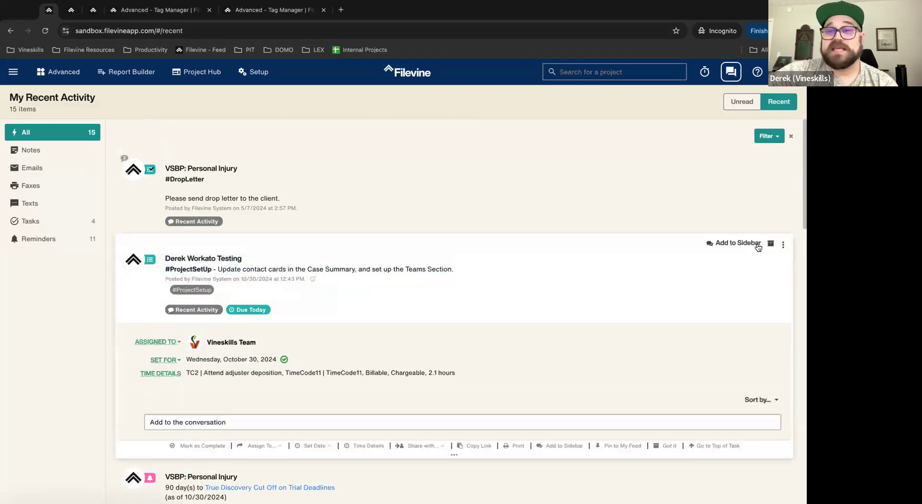
left_click(742, 102)
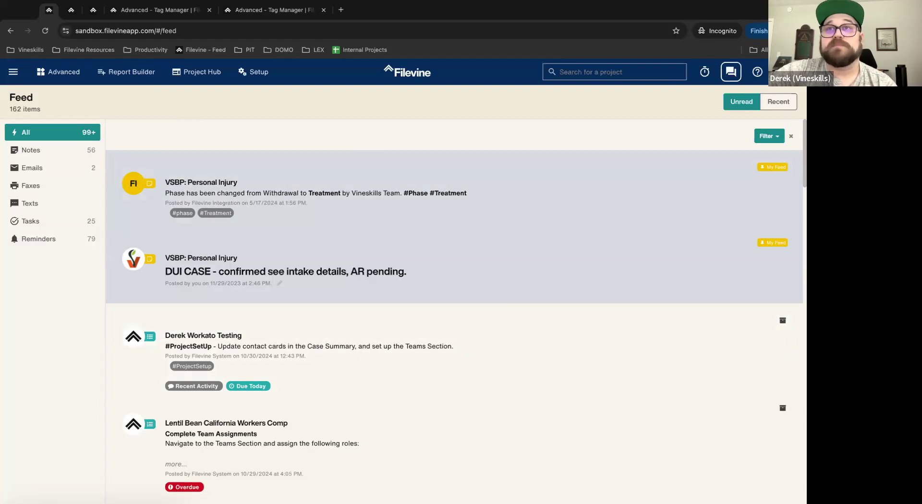
key("ctrl+Tab")
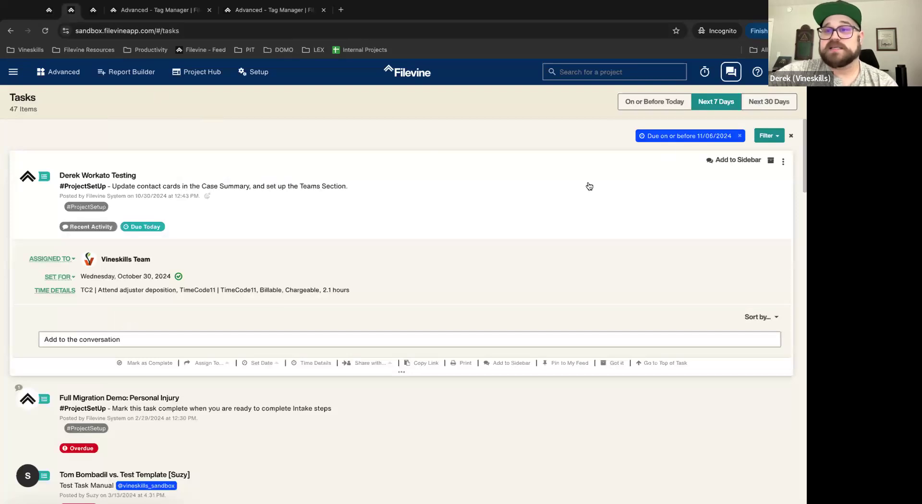
Step: Clear the next-7-days due filter on Tasks and look at the tag filter without applying it
left_click(717, 103)
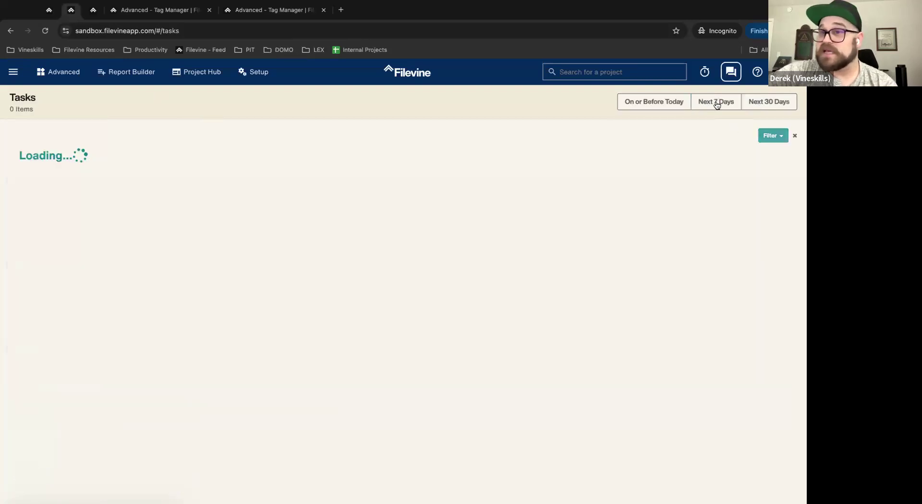
left_click(759, 137)
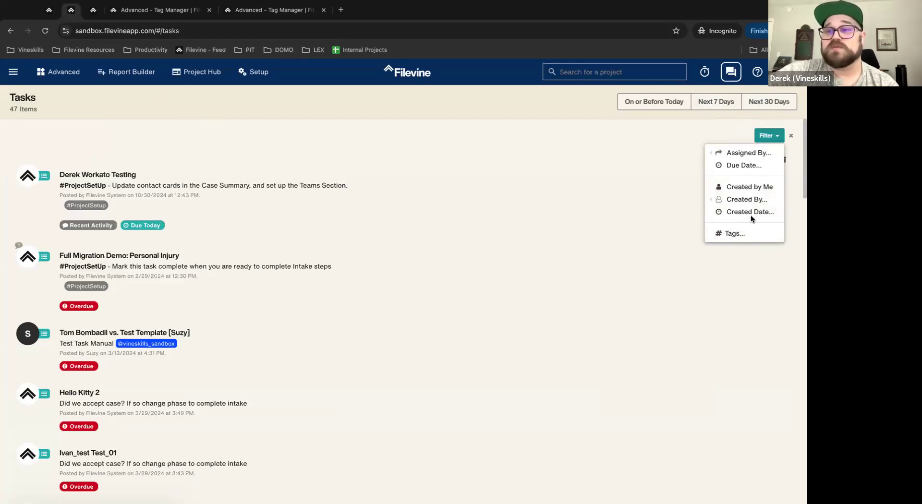
left_click(732, 233)
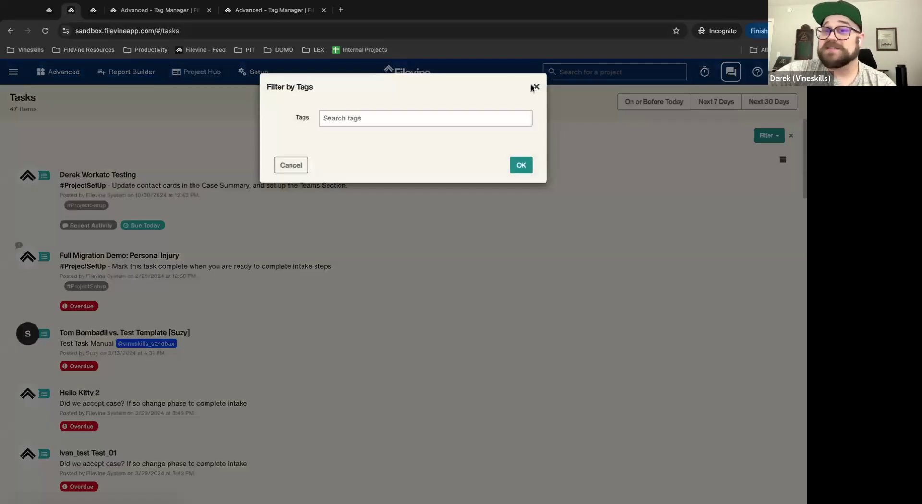
left_click(537, 88)
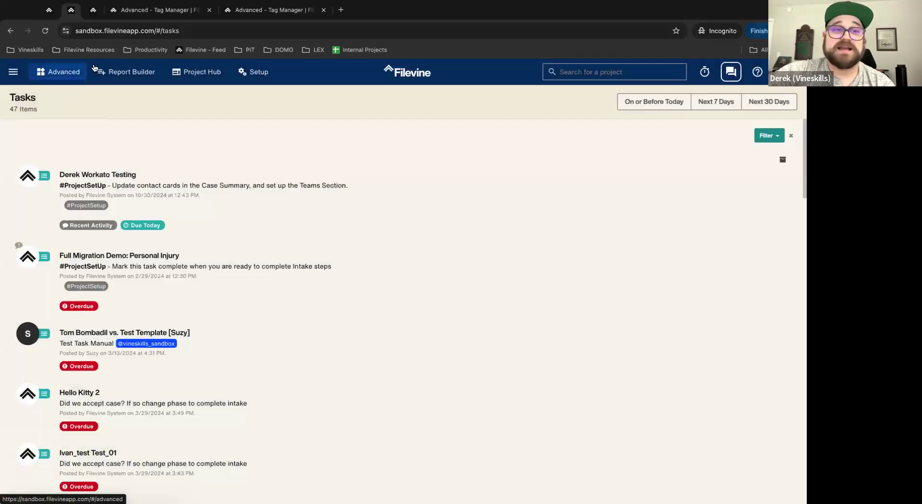
Step: Flip between the Feed, Tasks and Tag Manager pages
left_click(56, 12)
left_click(759, 139)
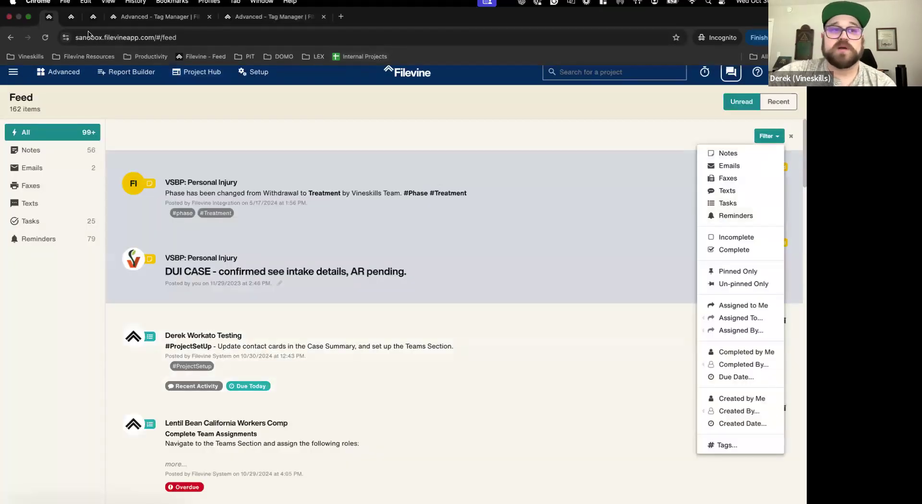
left_click(71, 10)
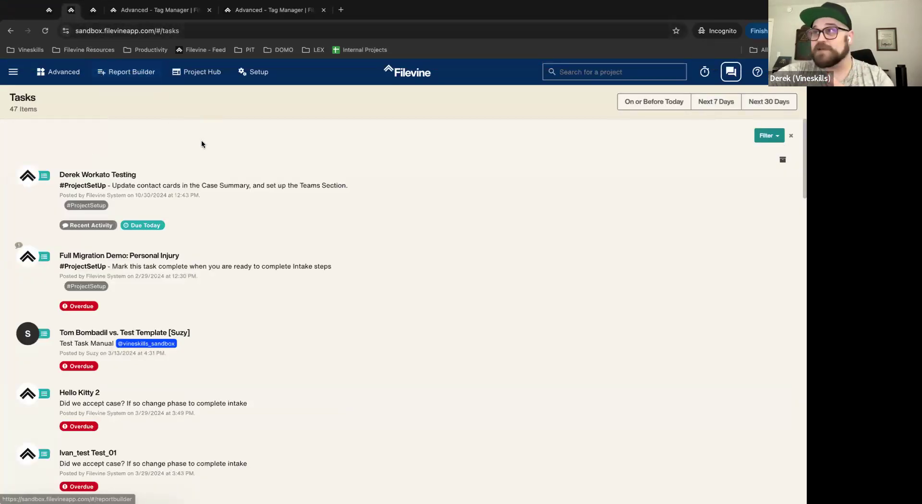
left_click(158, 10)
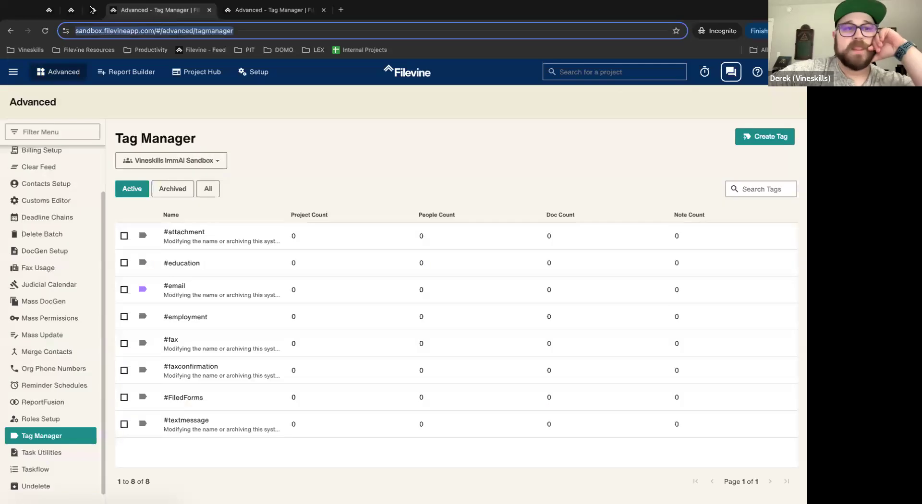
left_click(49, 9)
left_click(70, 11)
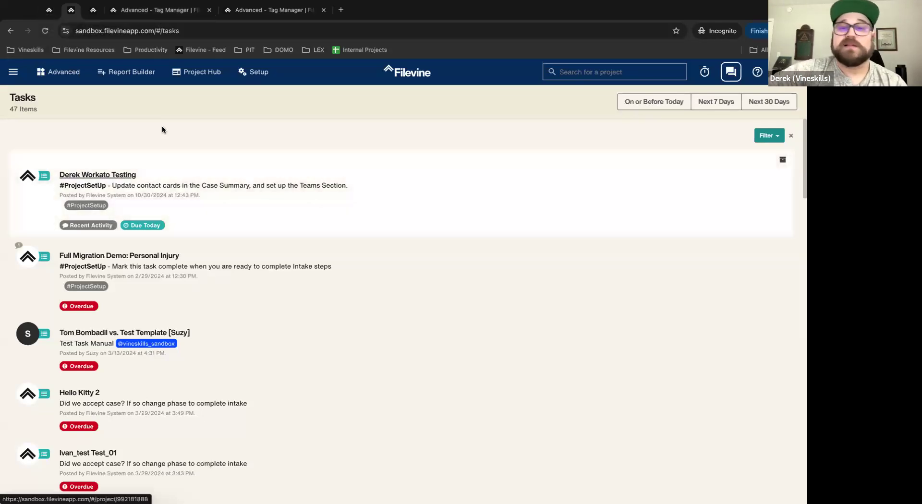
left_click(50, 10)
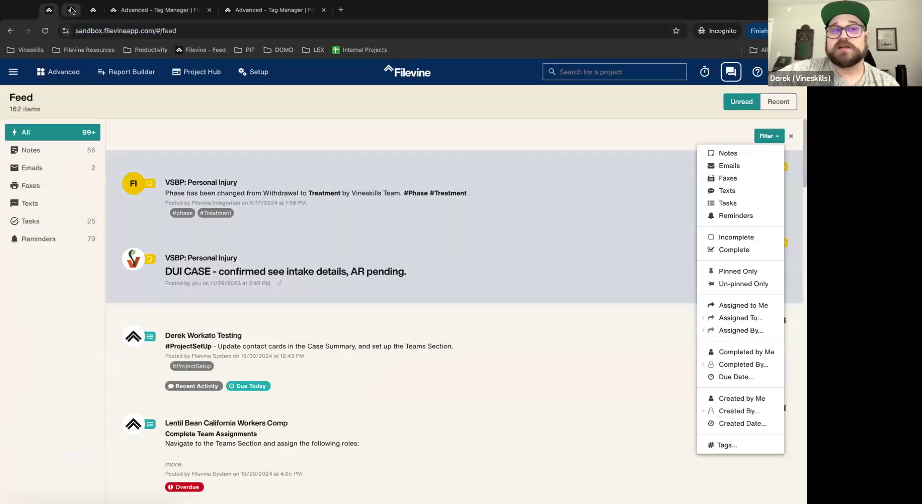
key("ctrl+Tab")
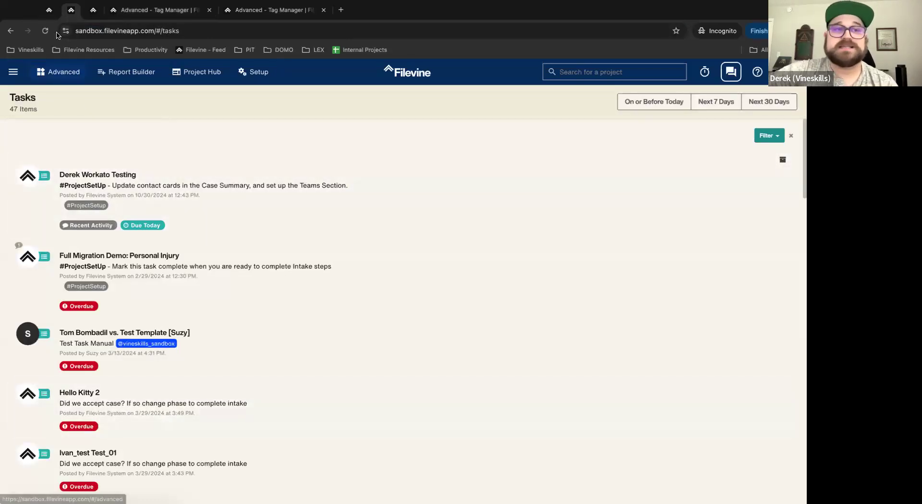
key("ctrl+shift+Tab")
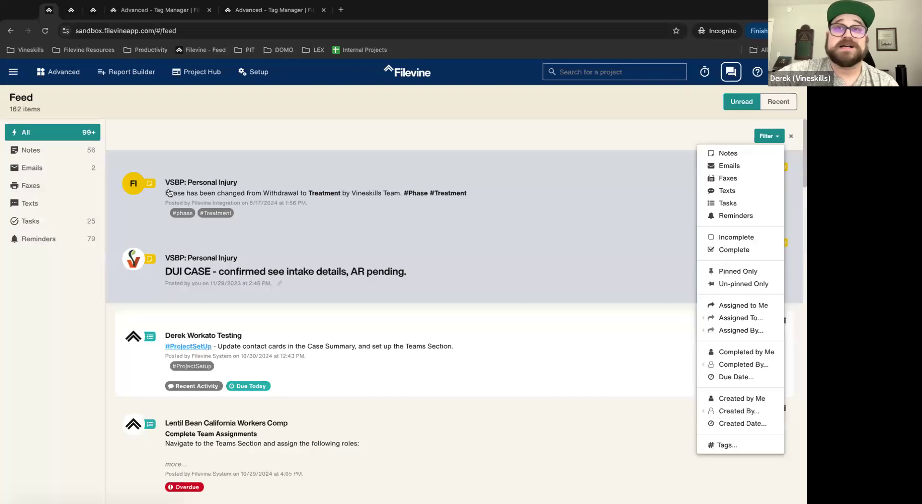
key("ctrl+Tab")
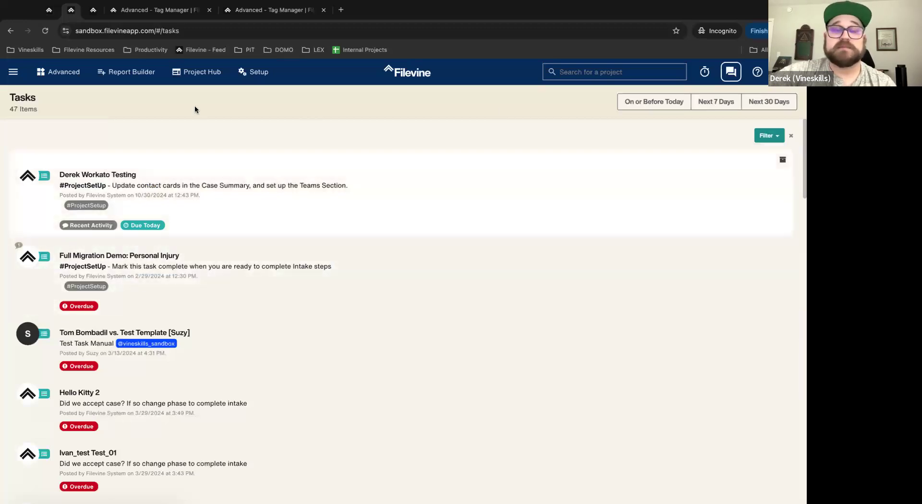
Step: Open the Feed from the main menu and dismiss the filter dropdown, listing all 162 items
left_click(14, 72)
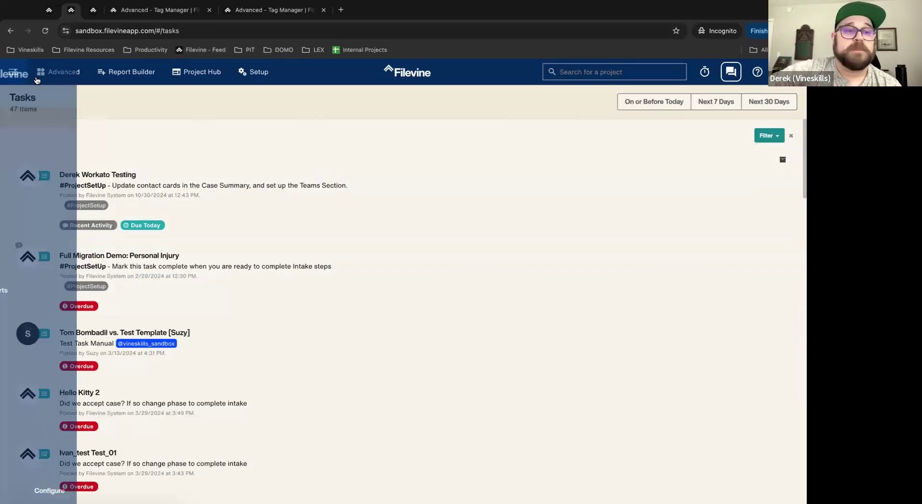
left_click(266, 115)
left_click(655, 142)
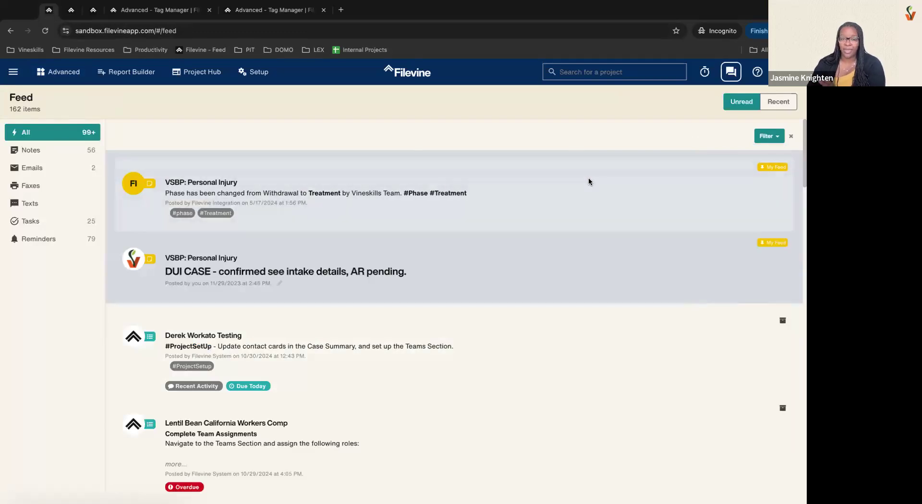
Step: Expand the DUI CASE note and un-pin it from My Feed
left_click(589, 177)
left_click(545, 335)
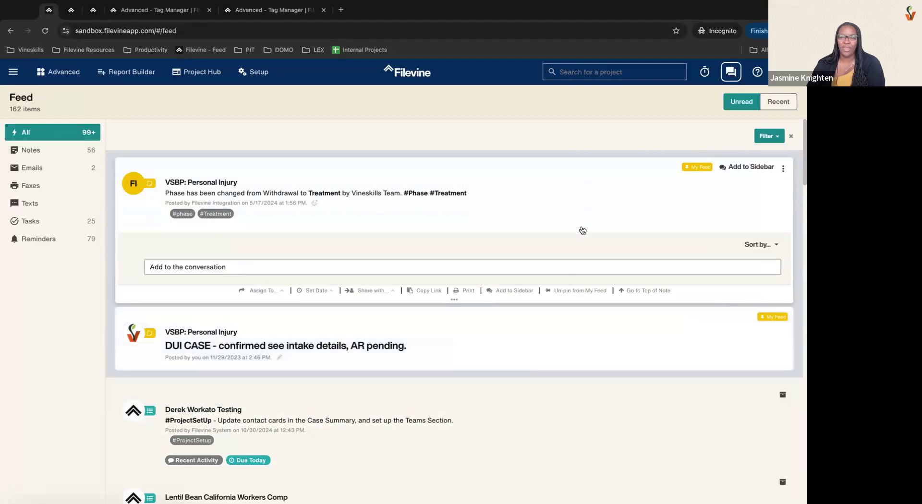
scroll(563, 231, "down", 2)
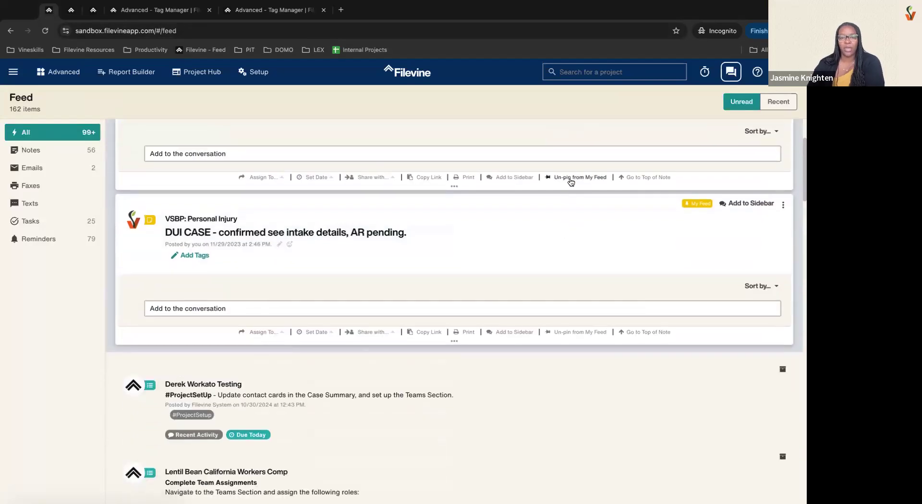
scroll(580, 233, "up", 3)
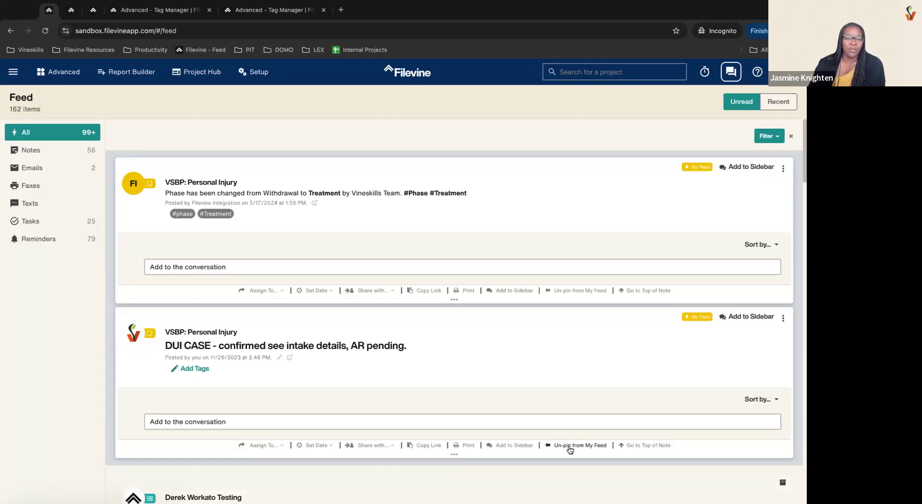
left_click(569, 446)
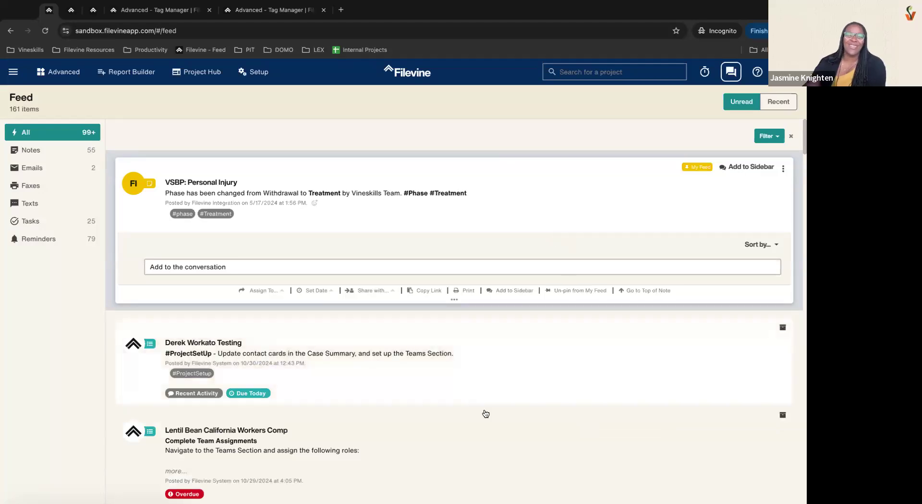
Step: Pin the Workato Testing task to My Feed
left_click(624, 382)
scroll(624, 382, "down", 5)
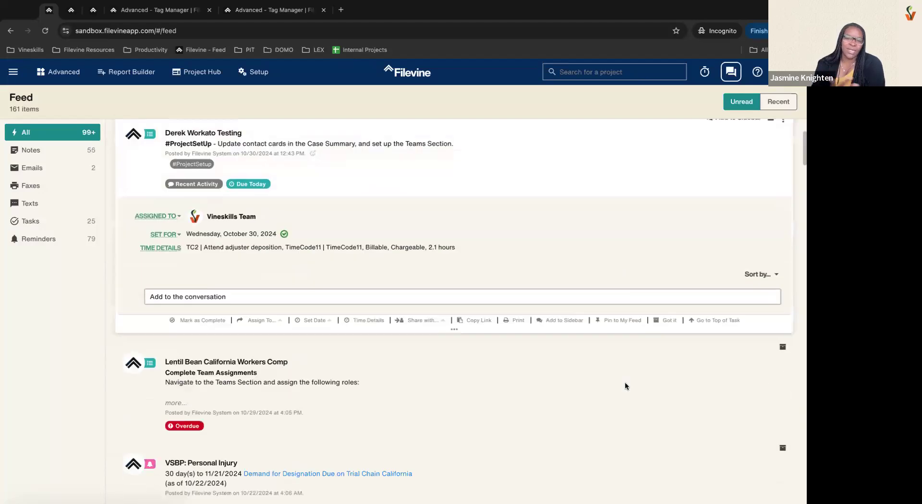
left_click(616, 263)
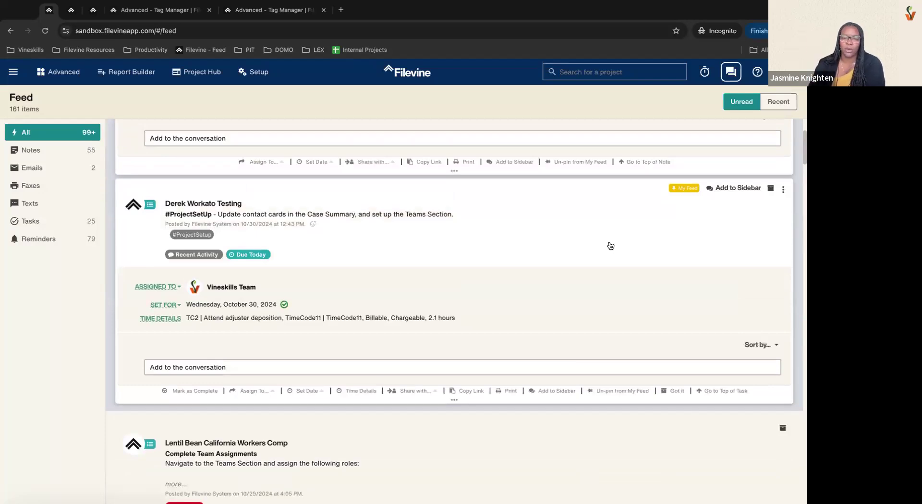
left_click(783, 190)
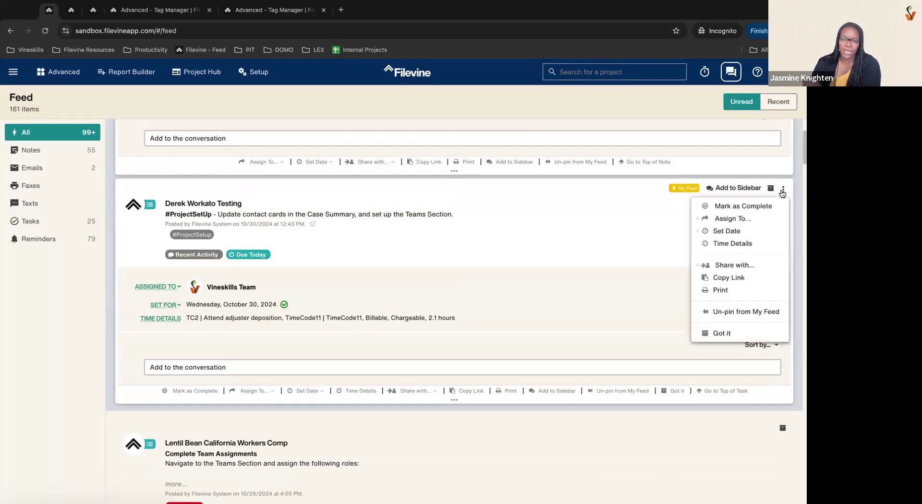
mouse_move(712, 226)
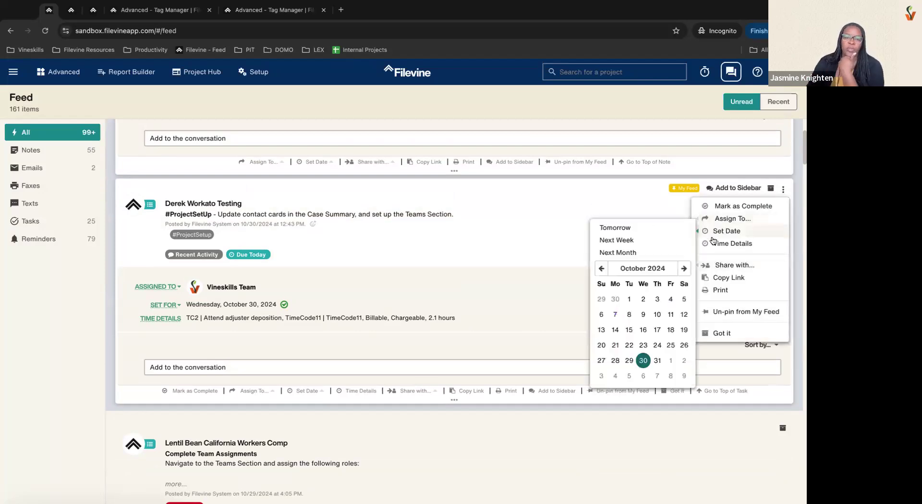
mouse_move(715, 265)
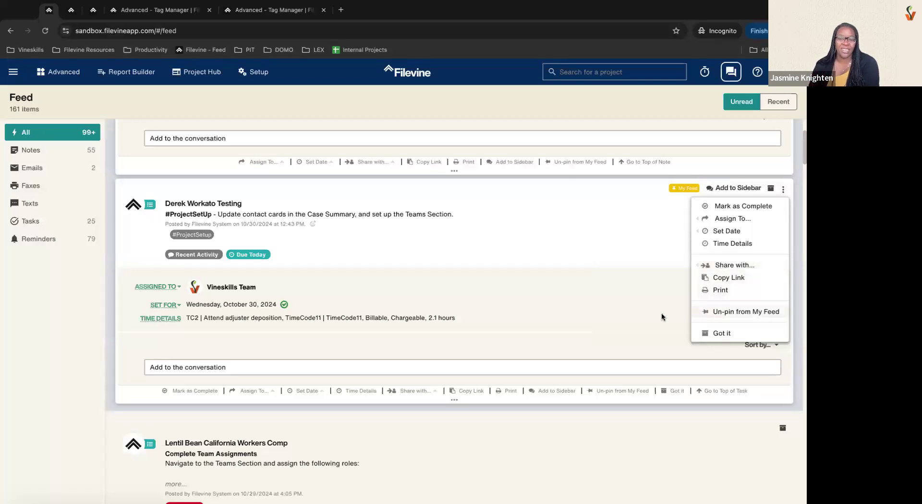
left_click(627, 328)
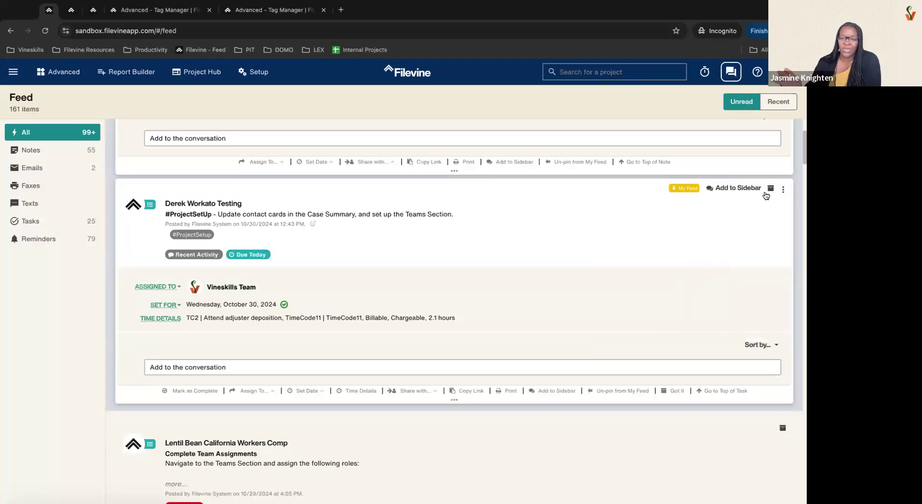
Step: Collapse the expanded VSBP post and the Workato Testing task cards
scroll(534, 251, "up", 3)
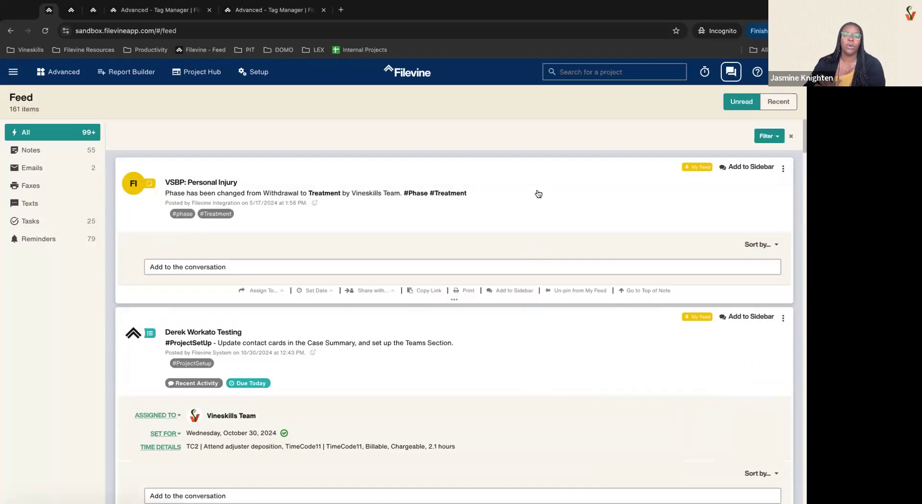
left_click(538, 194)
left_click(541, 281)
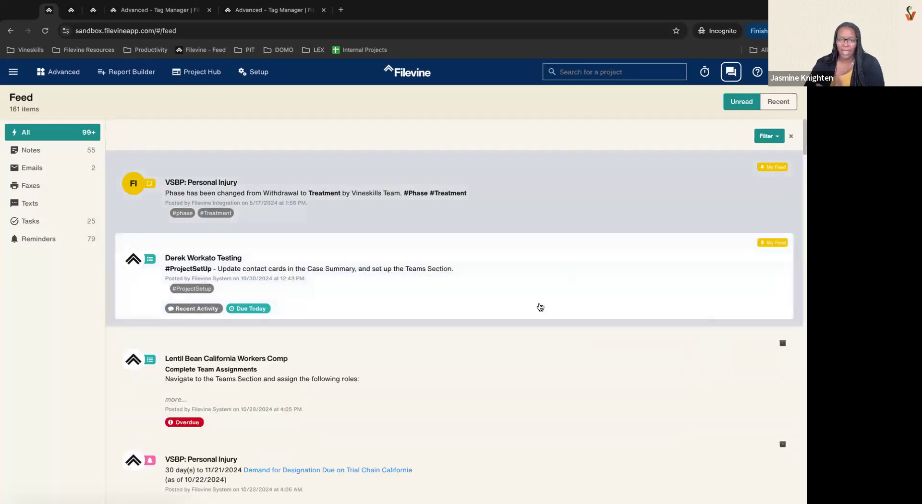
left_click(515, 205)
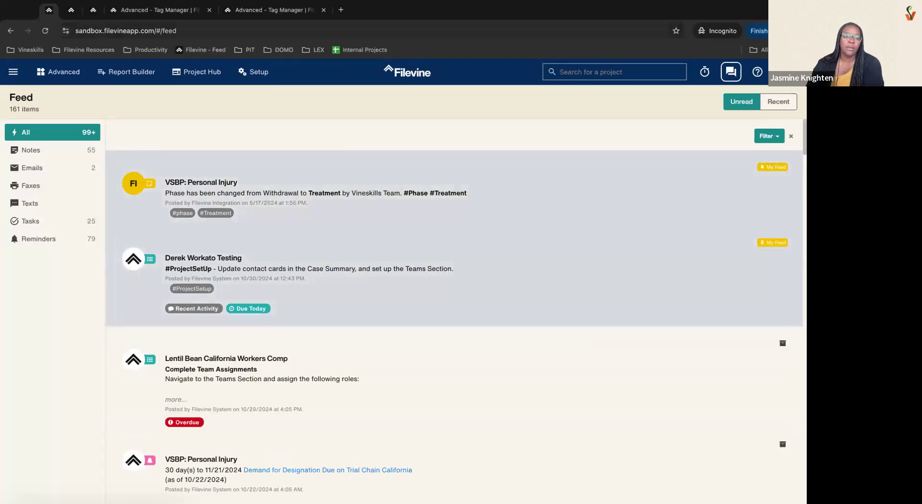
left_click(177, 10)
Step: Open the VSBP: Personal Injury project and expand its #DropLetter task
left_click(258, 11)
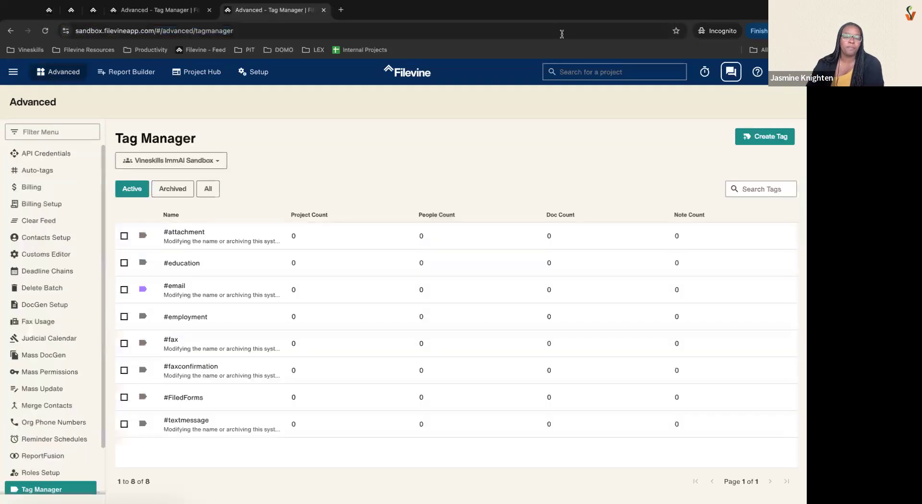
left_click(597, 72)
left_click(612, 126)
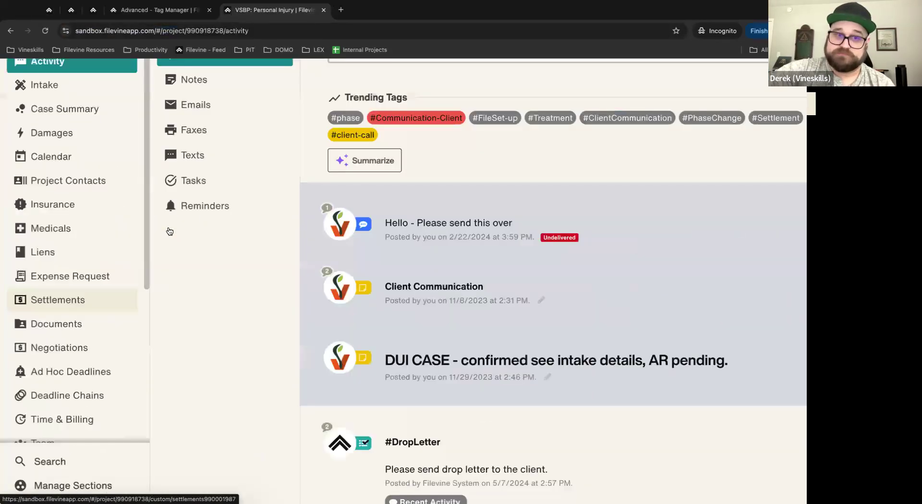
scroll(520, 291, "down", 3)
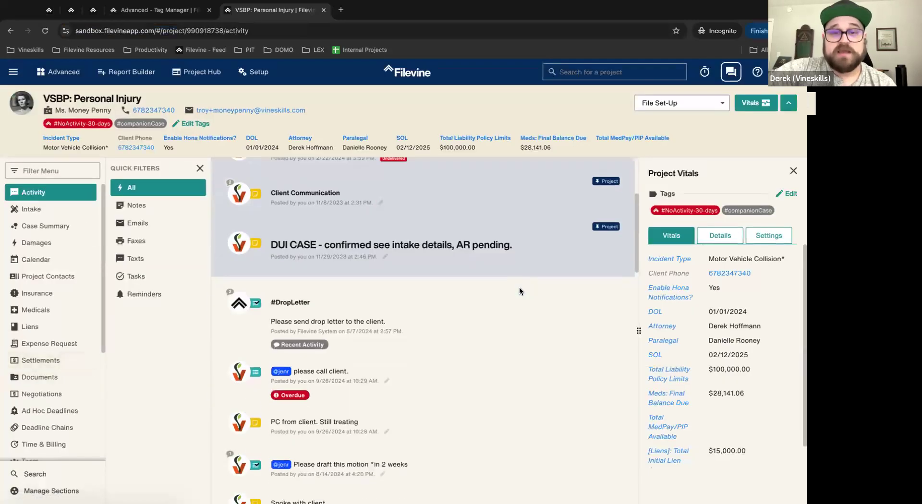
left_click(461, 313)
Step: Hide the Project Vitals panel to widen the project's activity feed
scroll(520, 316, "down", 4)
scroll(520, 315, "down", 1)
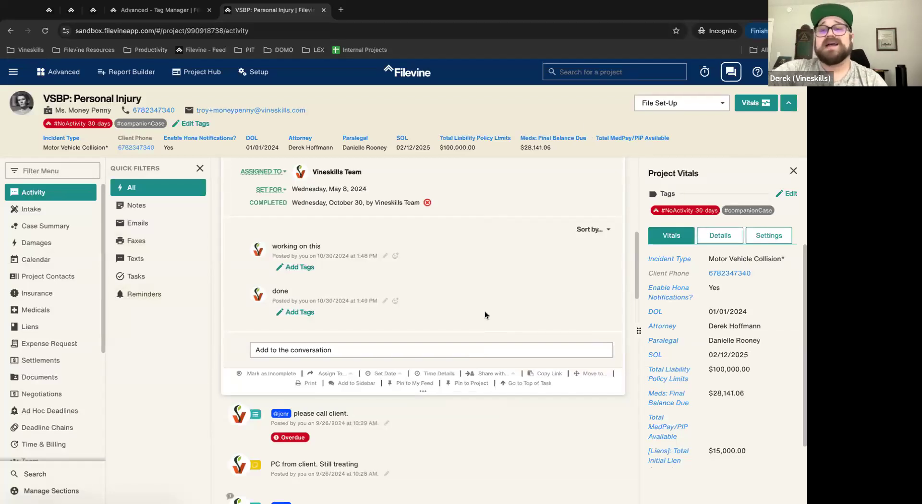
scroll(485, 316, "up", 10)
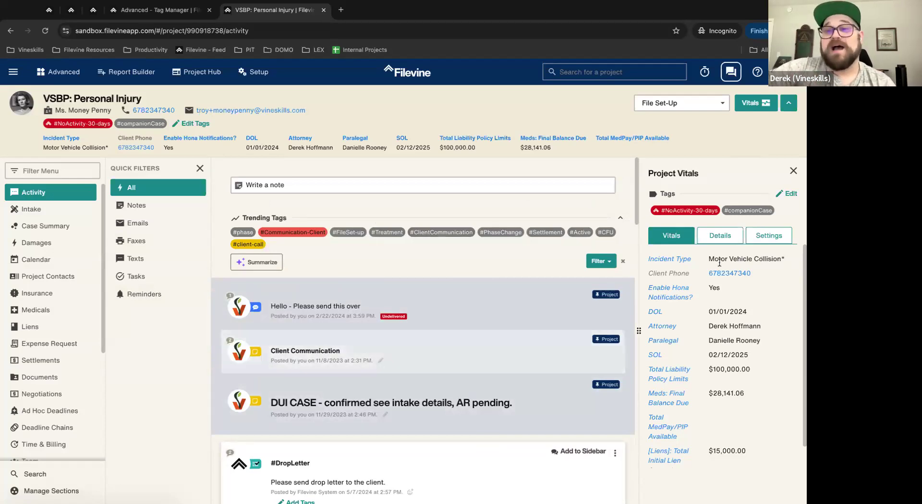
left_click(793, 171)
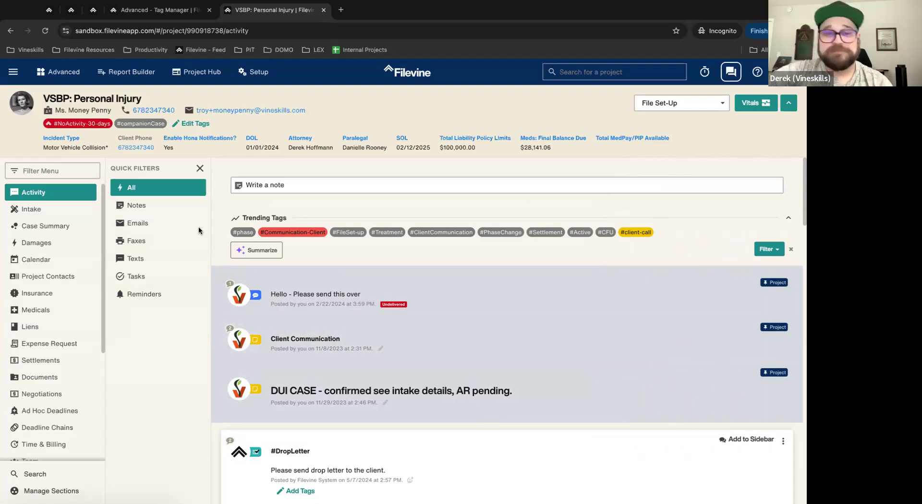
scroll(483, 340, "down", 4)
scroll(484, 340, "down", 5)
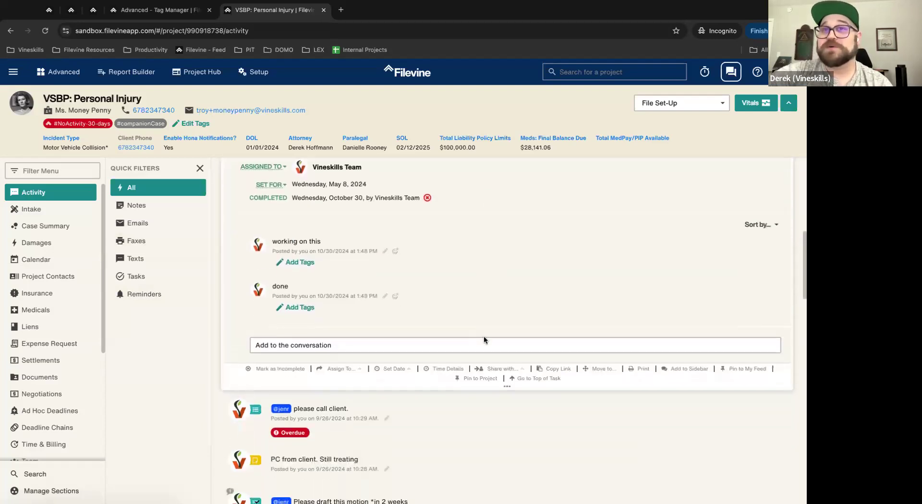
scroll(484, 340, "up", 10)
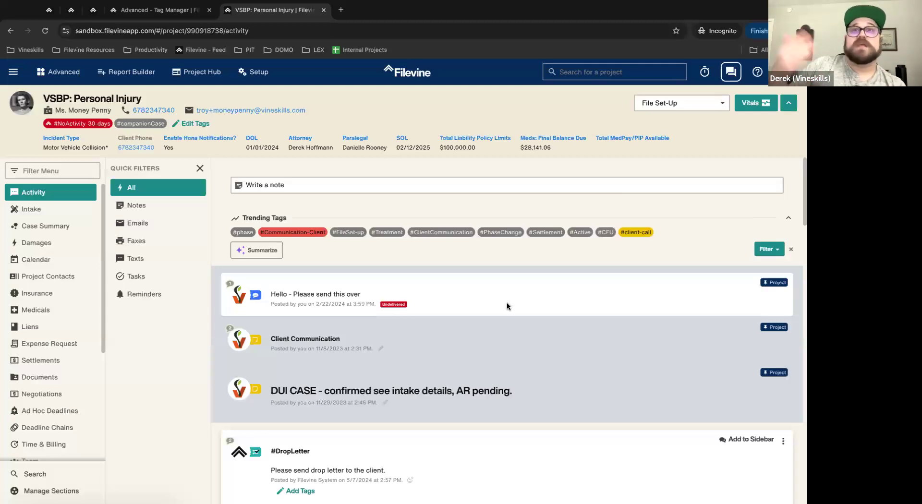
left_click(30, 475)
Step: Search the Personal Injury project's notes for 'set'
left_click(144, 101)
left_click(790, 105)
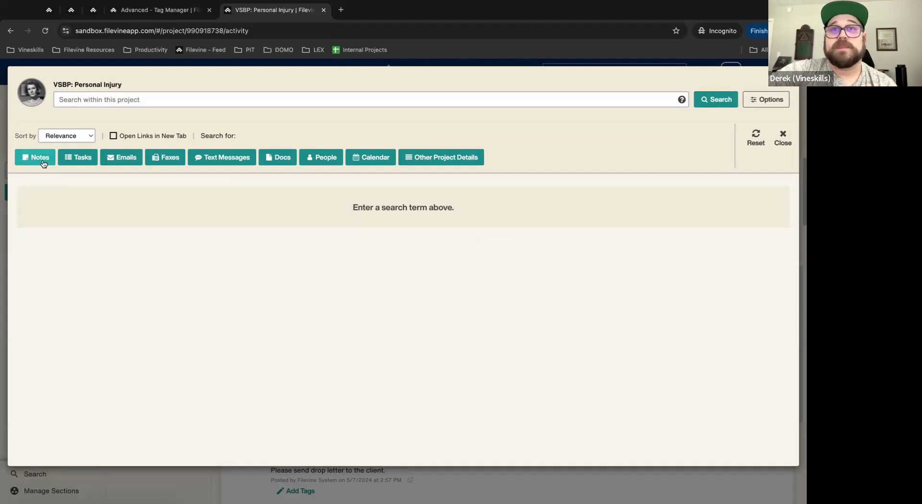
left_click(43, 162)
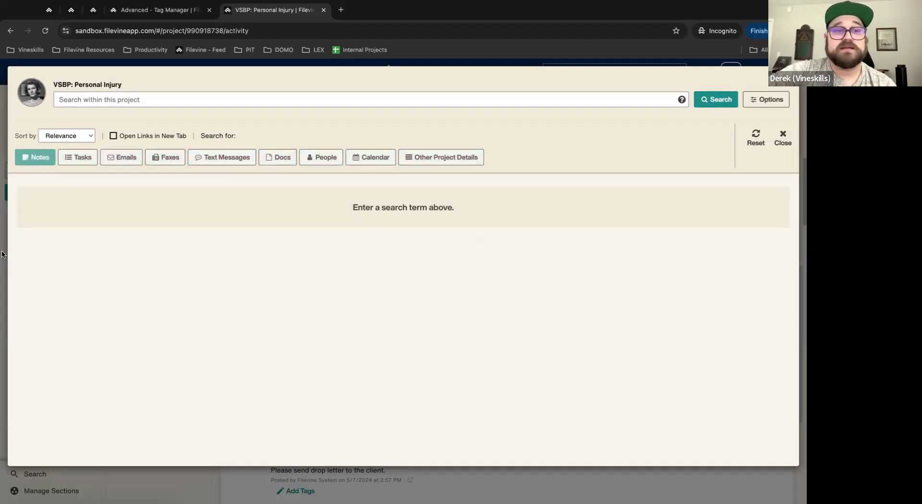
left_click(159, 103)
type("set")
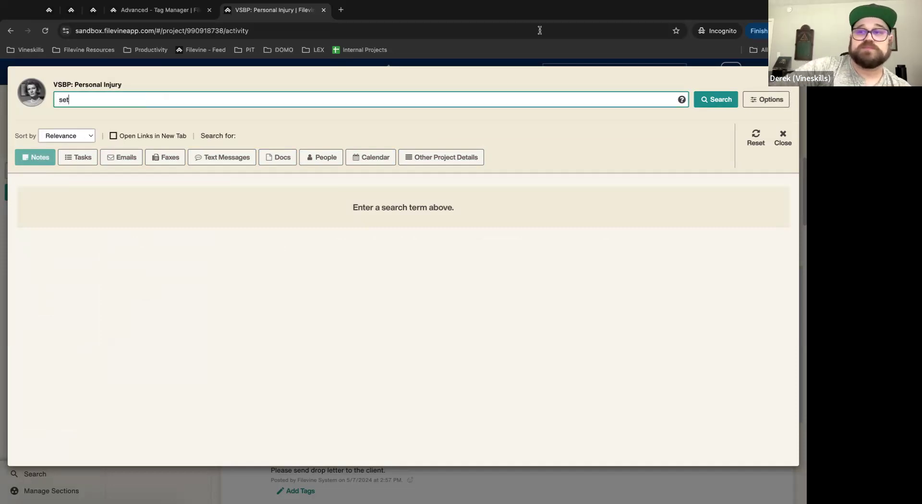
left_click(712, 99)
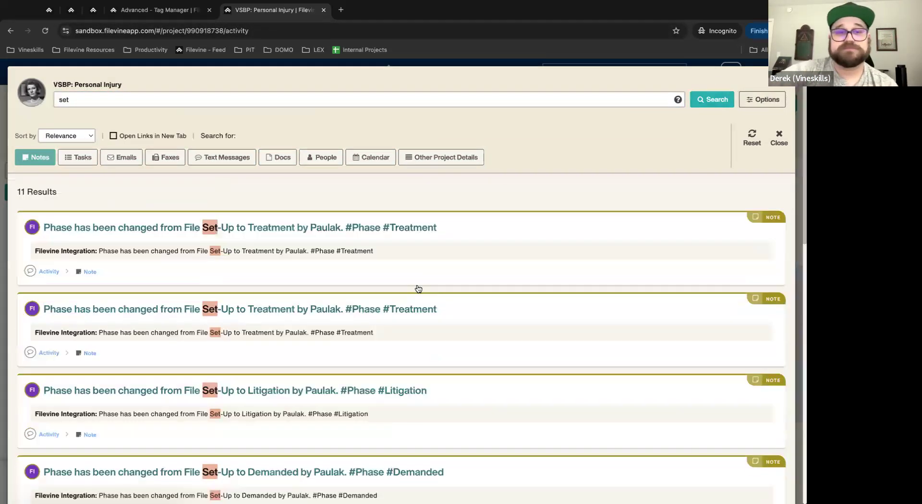
scroll(494, 266, "down", 4)
scroll(494, 266, "up", 4)
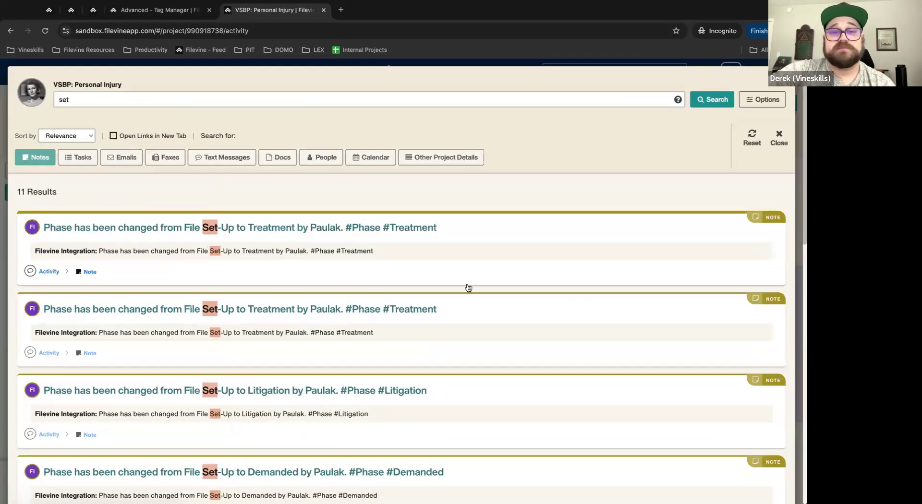
scroll(469, 288, "down", 10)
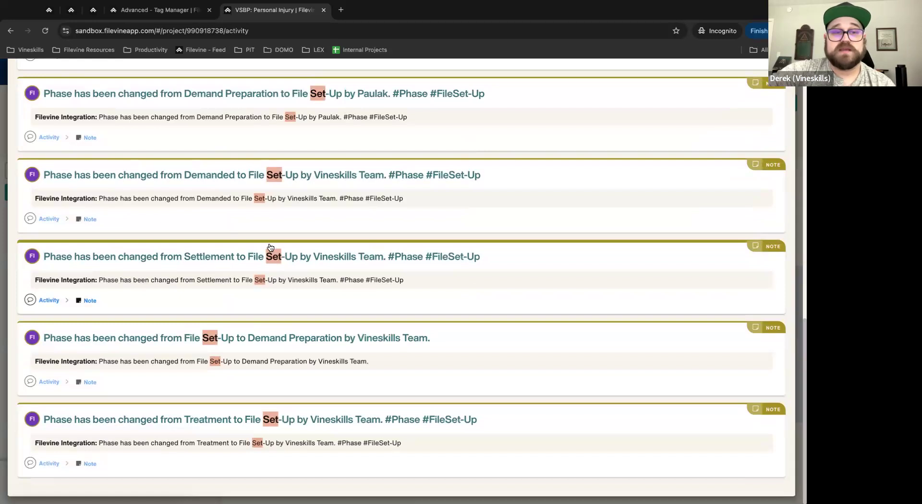
scroll(264, 239, "up", 10)
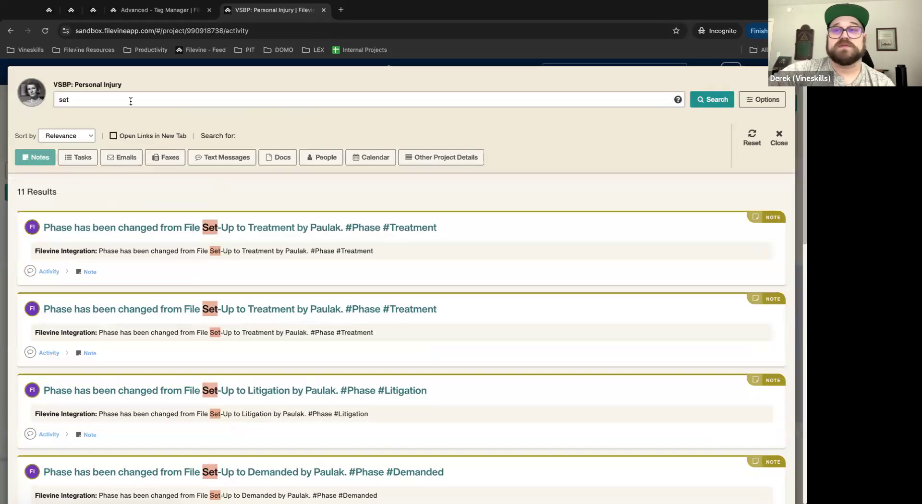
Step: Widen the search to notes, tasks, emails and faxes, with Open Links in New Tab checked
double_click(77, 96)
left_click(35, 162)
left_click(78, 162)
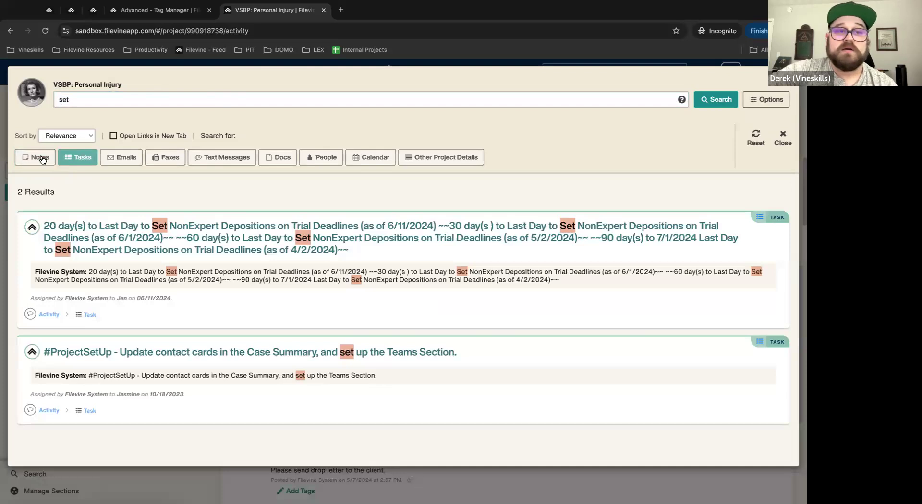
left_click(39, 159)
left_click(129, 161)
left_click(178, 162)
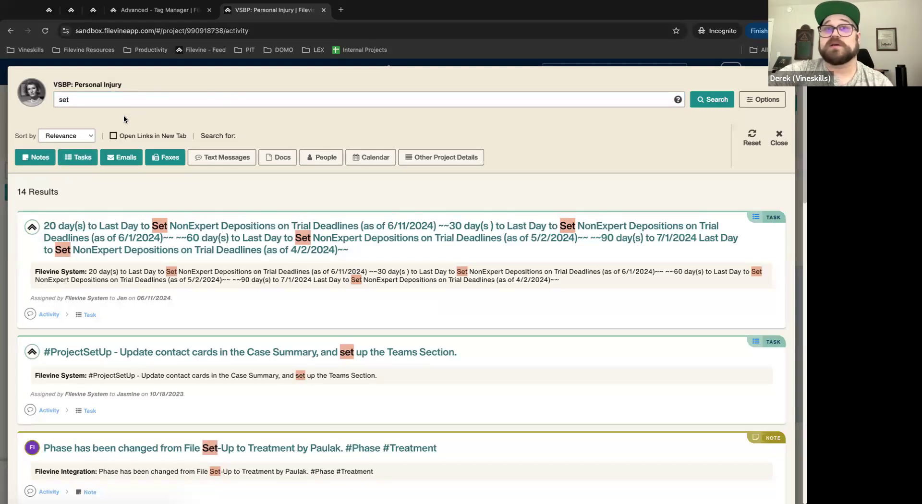
left_click(113, 136)
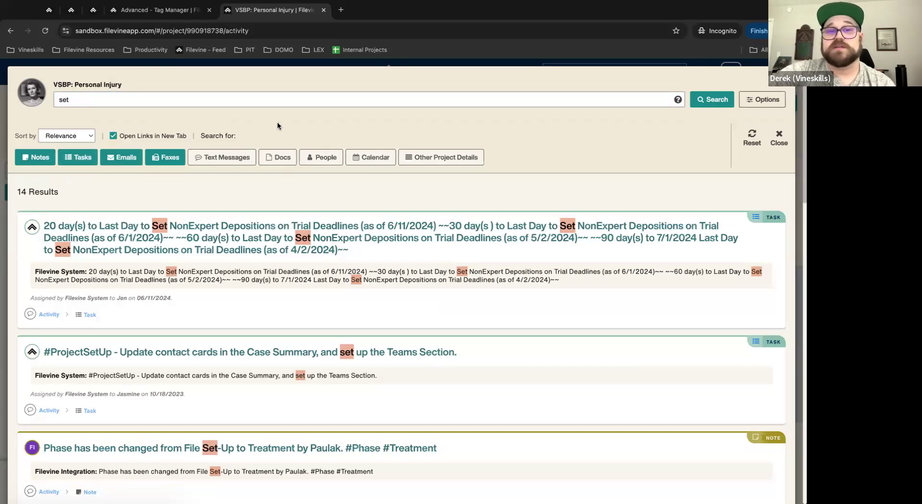
Step: Open the deadline and #ProjectSetUp task results in new tabs, review them, then close both
left_click(166, 361)
left_click(248, 10)
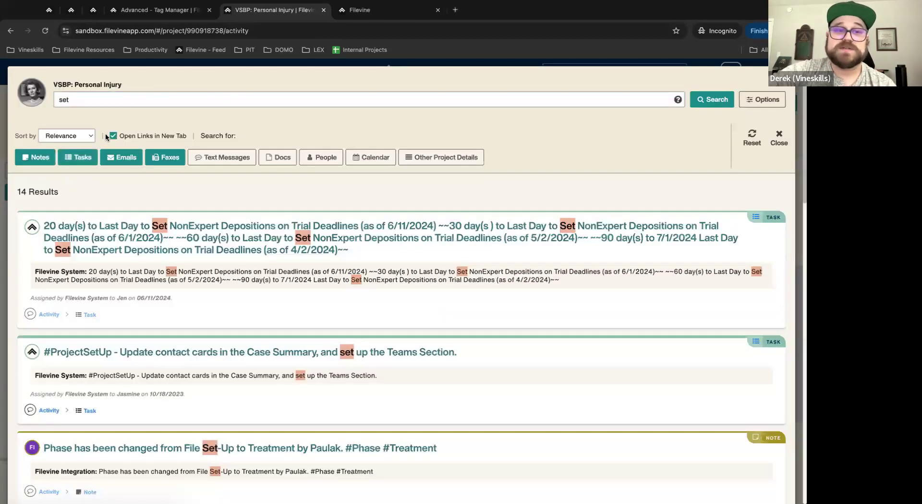
left_click(49, 315)
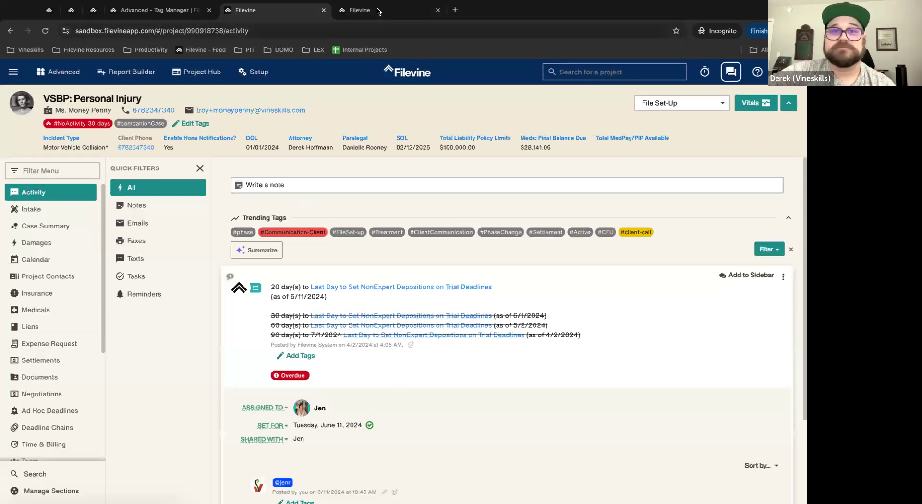
left_click(363, 10)
left_click(247, 11)
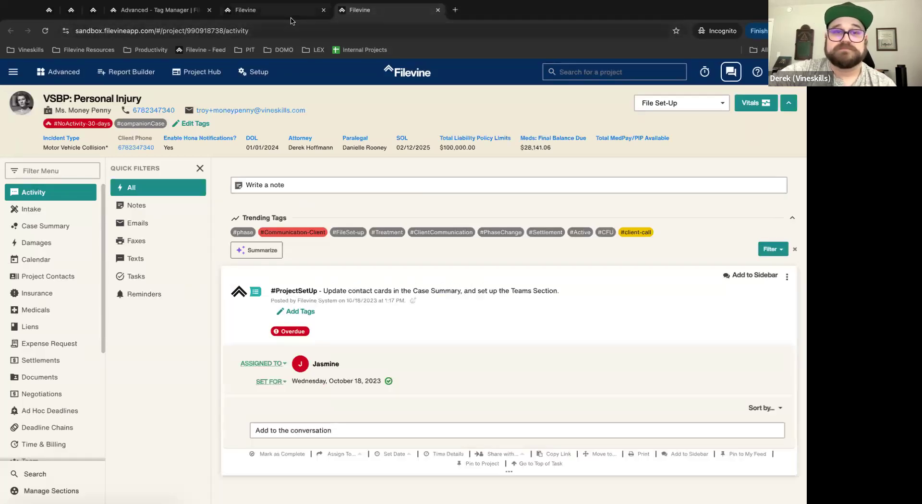
left_click(376, 6)
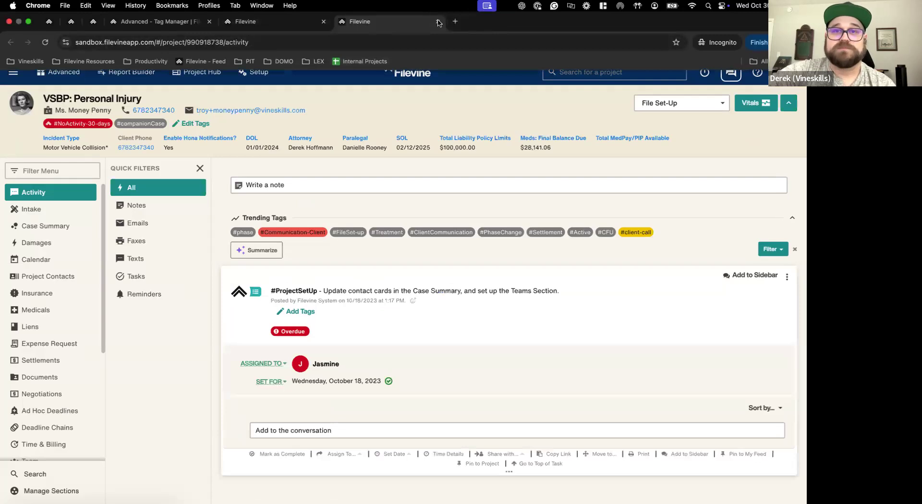
left_click(438, 21)
left_click(324, 22)
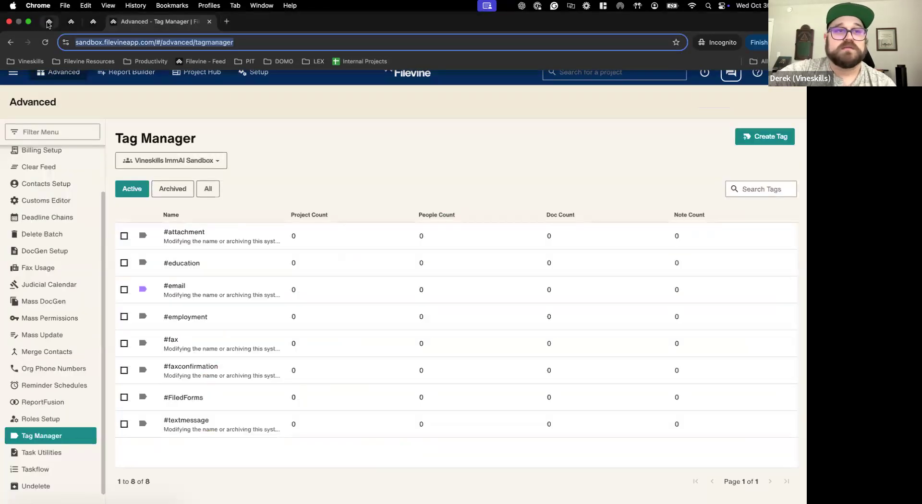
Step: Go to the Taskflow page under the Advanced admin pages
left_click(49, 21)
left_click(13, 73)
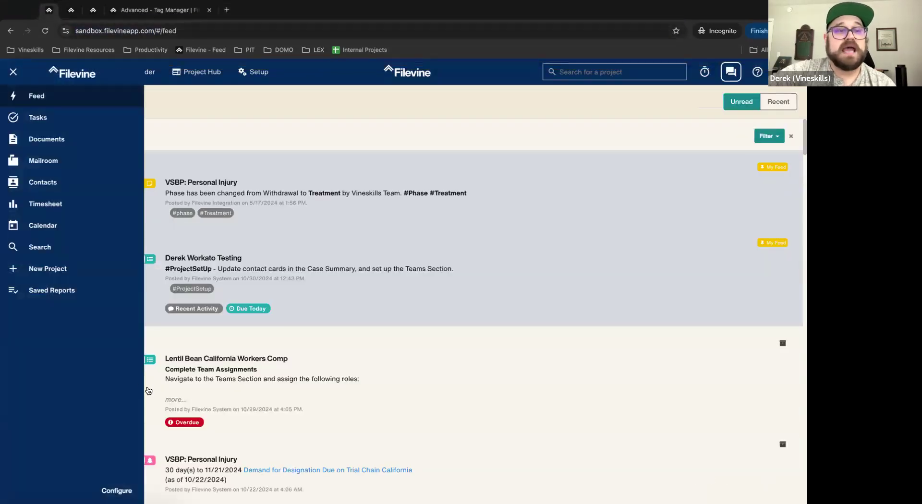
left_click(246, 128)
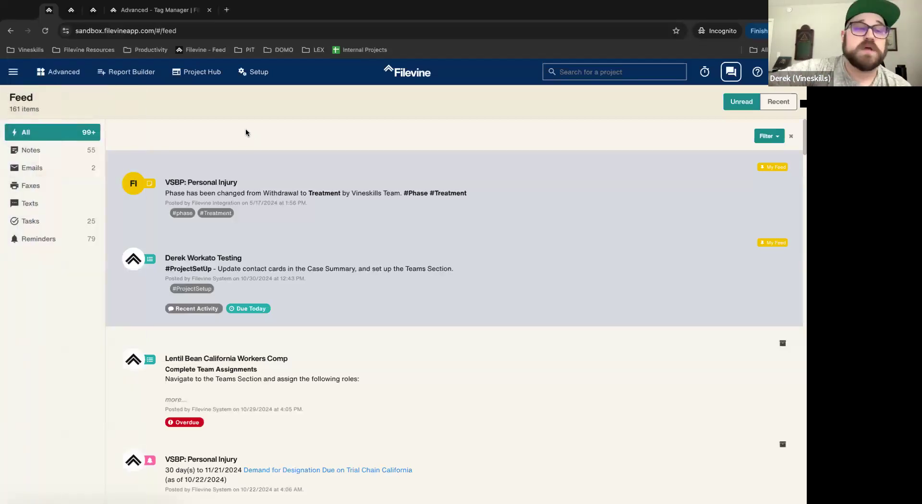
left_click(13, 72)
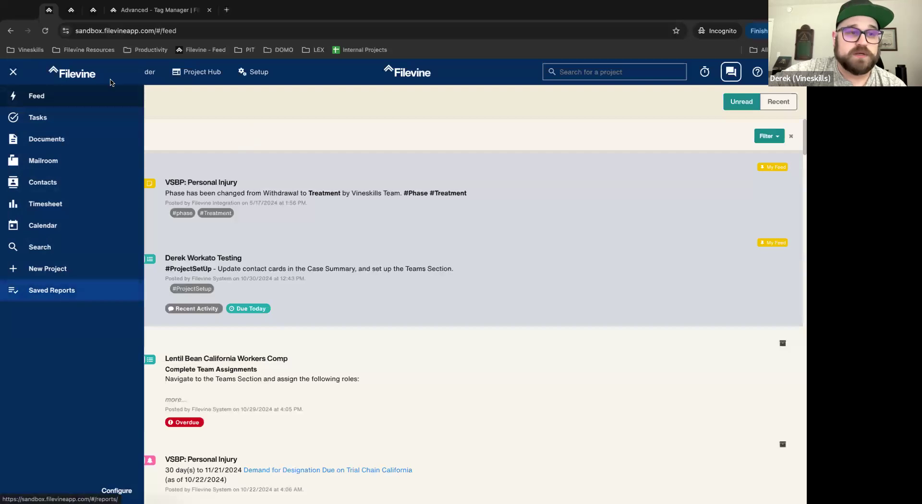
left_click(212, 114)
left_click(59, 72)
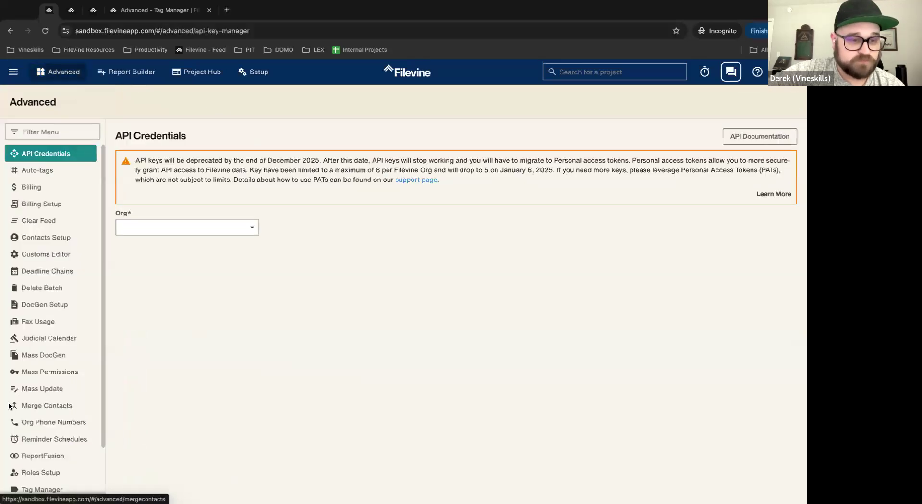
scroll(46, 455, "down", 2)
left_click(43, 455)
left_click(42, 470)
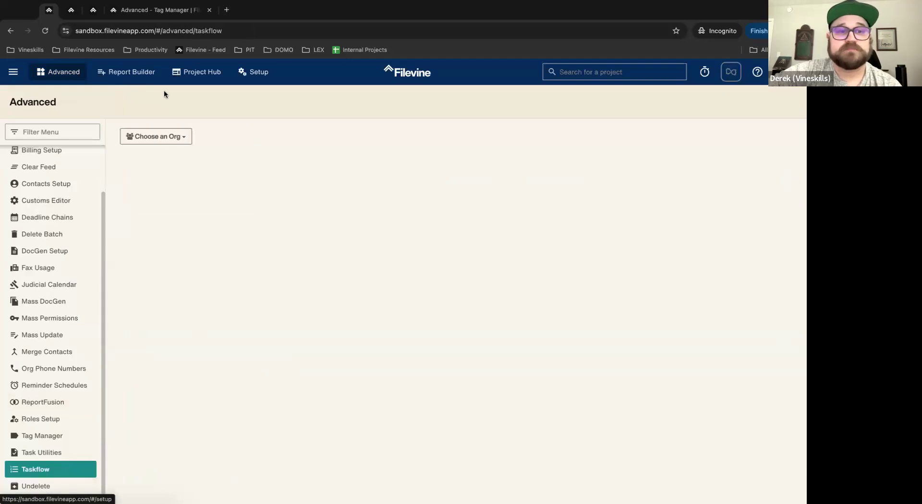
Step: Set Taskflow to org Vineskills Sandbox, project type VSBP: Personal Injury, trigger Phases
left_click(148, 137)
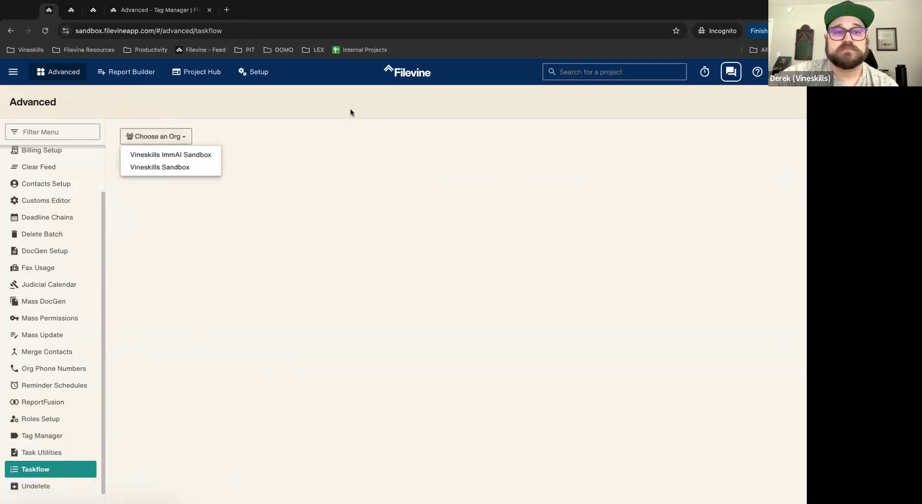
left_click(161, 168)
left_click(330, 144)
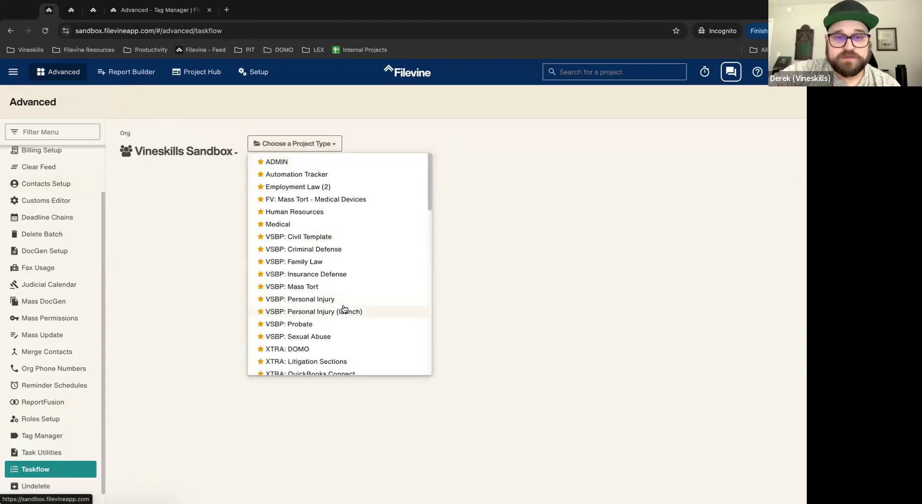
scroll(320, 327, "down", 2)
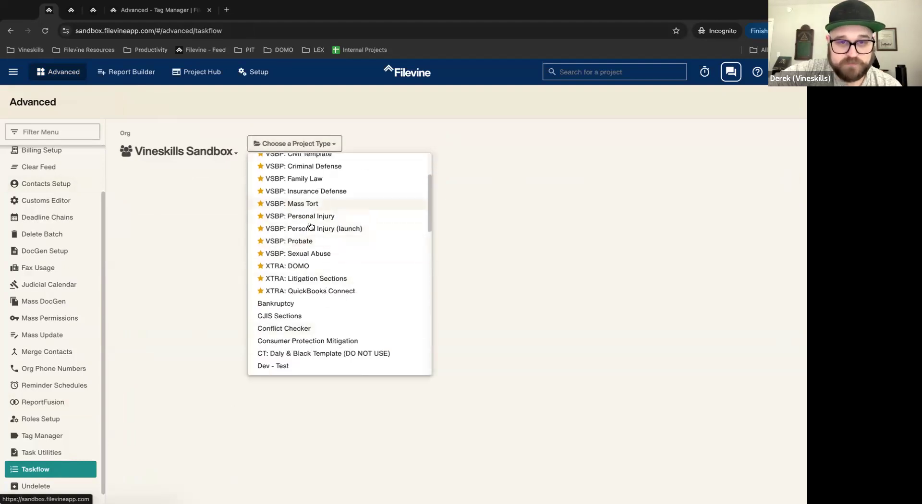
left_click(312, 229)
left_click(391, 153)
left_click(345, 229)
left_click(464, 144)
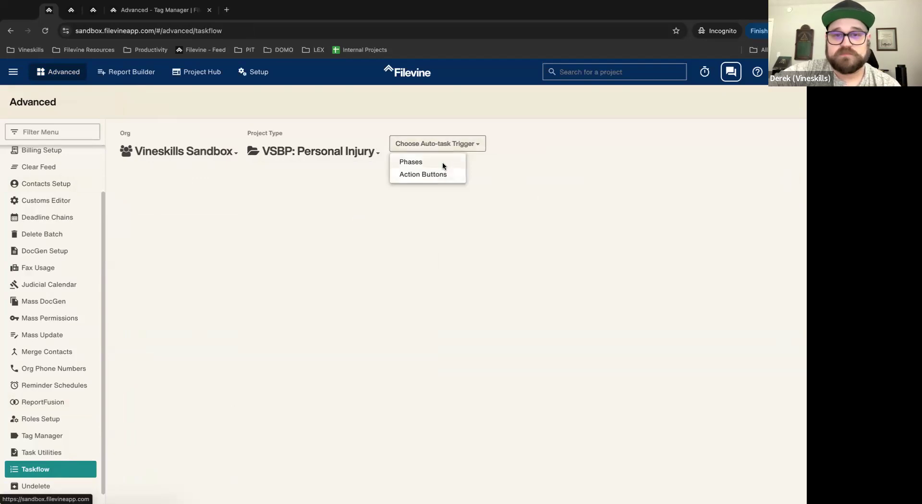
left_click(443, 163)
left_click(422, 152)
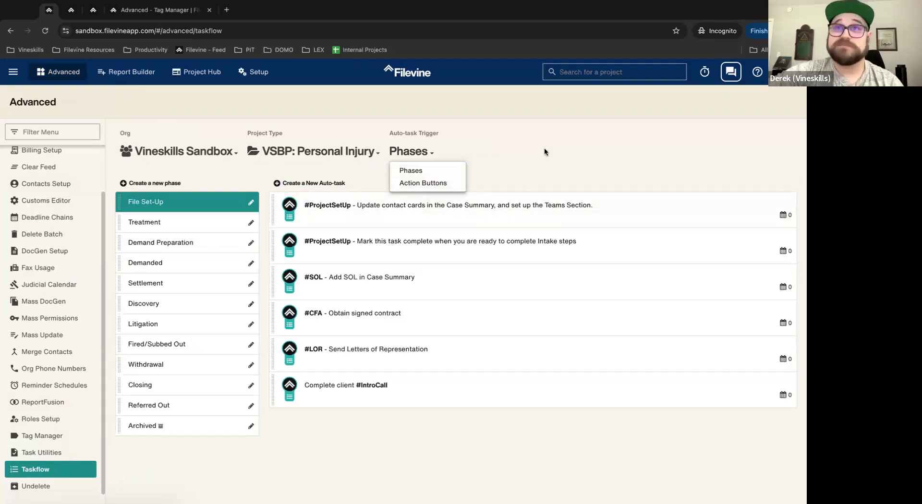
left_click(427, 425)
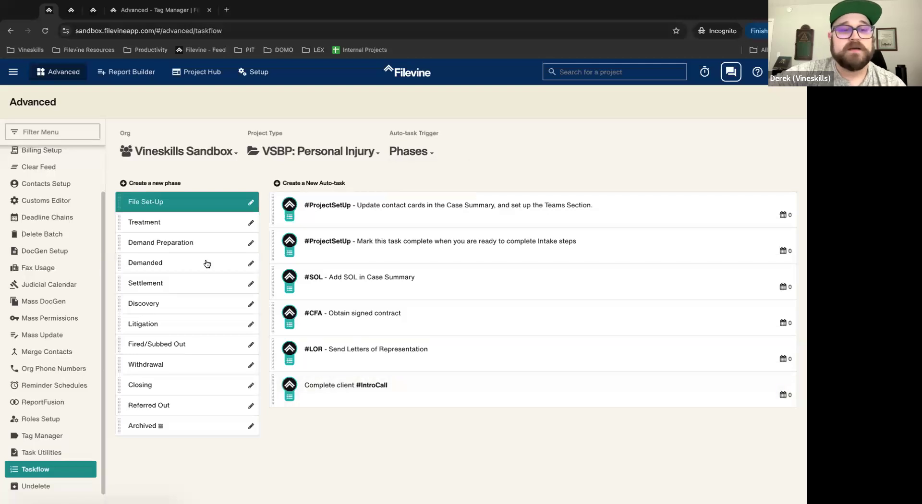
Step: Show the Treatment phase's auto-tasks and check the #Treatment auto-task
left_click(191, 223)
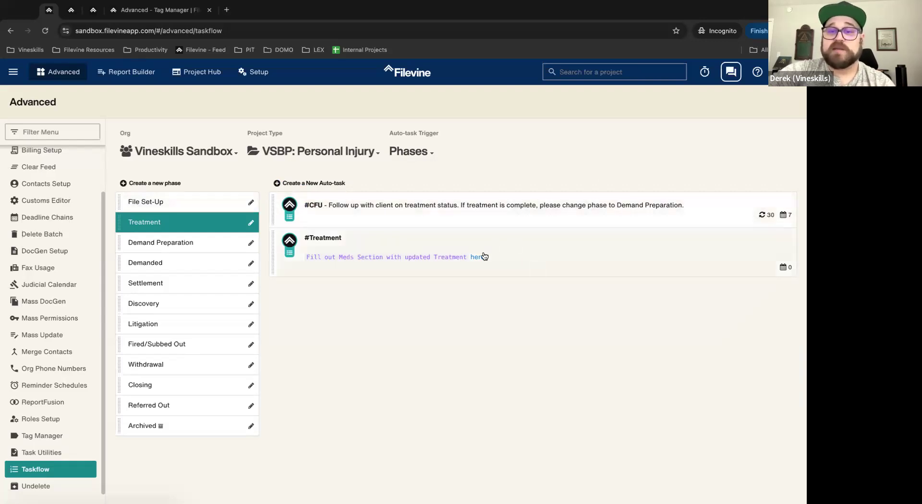
left_click_drag(334, 264, 304, 263)
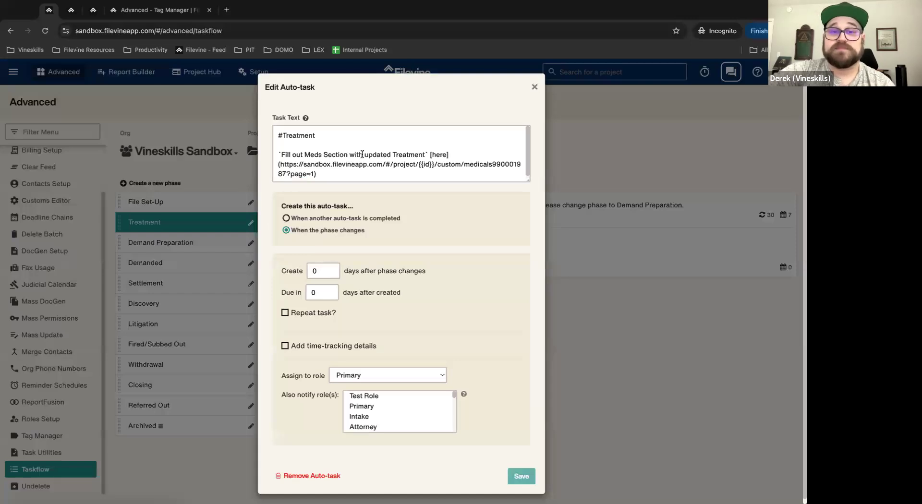
left_click(536, 89)
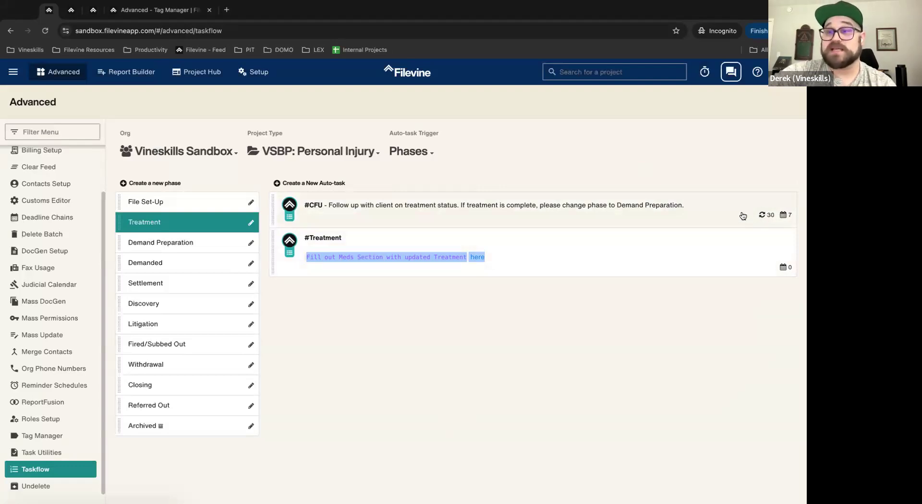
Step: Keep #CFU repeating every 30 days only while in Treatment, then view Demand Preparation
left_click(763, 219)
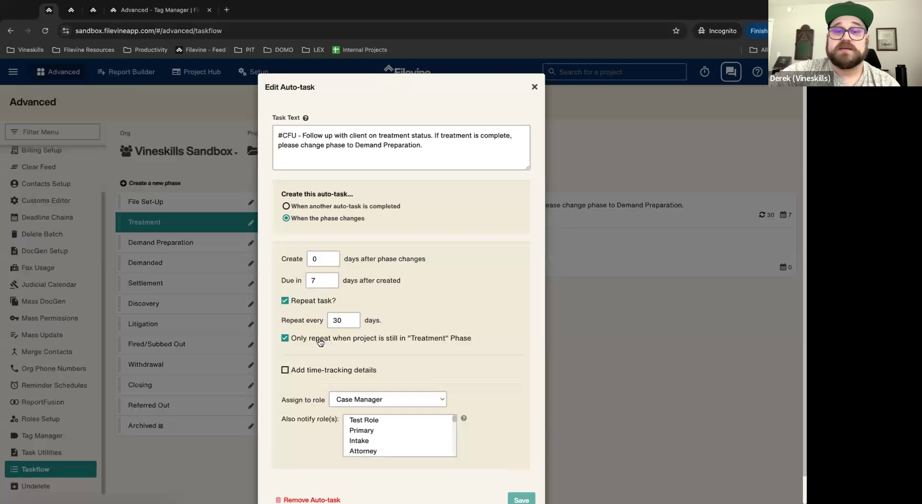
left_click(282, 343)
triple_click(450, 337)
left_click(295, 359)
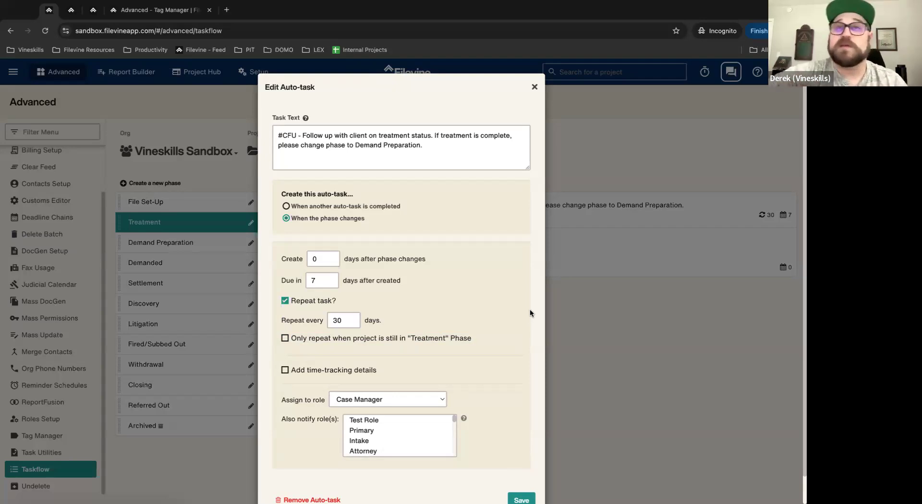
left_click(285, 338)
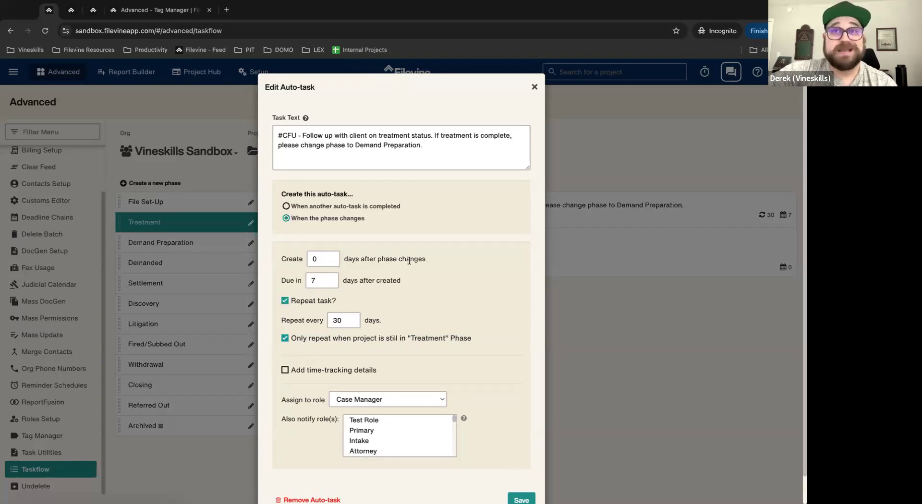
scroll(452, 353, "down", 1)
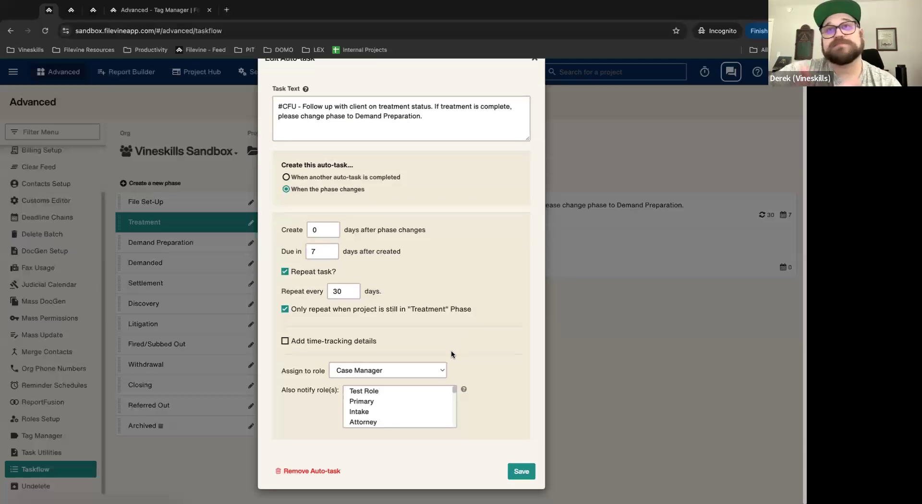
scroll(498, 341, "up", 1)
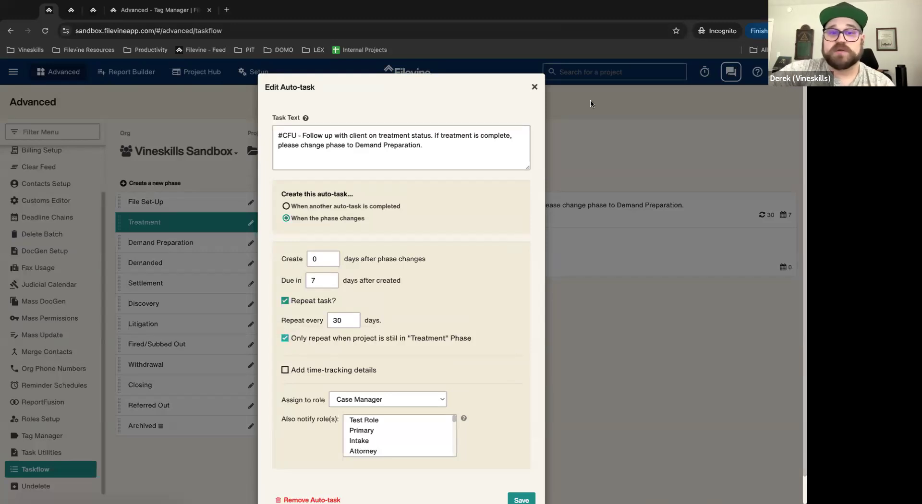
left_click(534, 87)
left_click(198, 244)
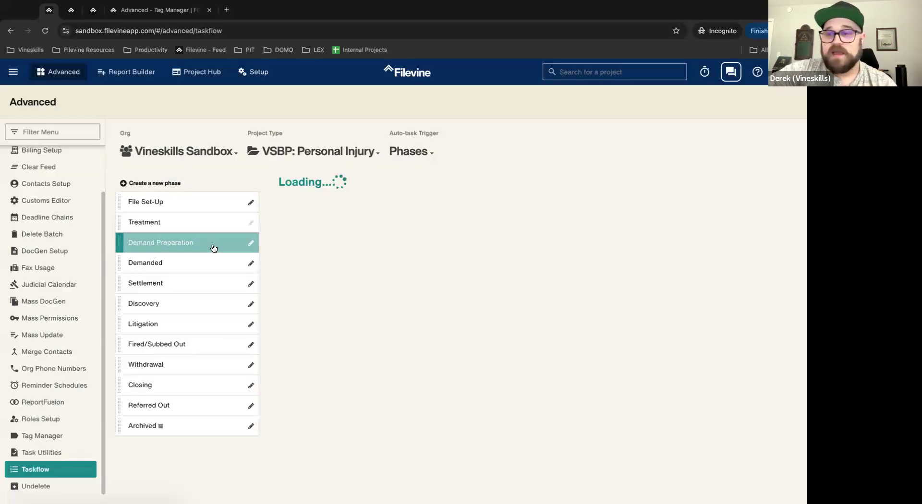
Step: Step through Demanded, Settlement, Discovery, Litigation, Fired/Subbed Out, Withdrawal, Closing, ending on File Set-Up
left_click(179, 267)
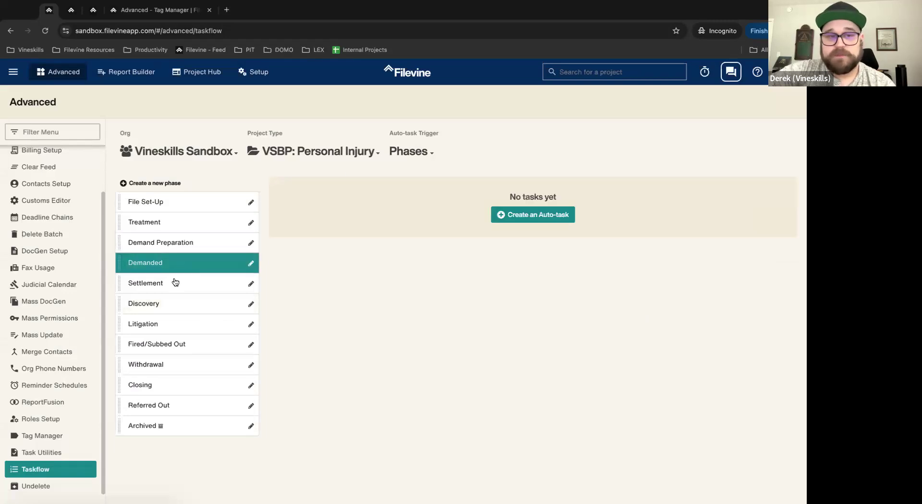
left_click(175, 283)
left_click(178, 308)
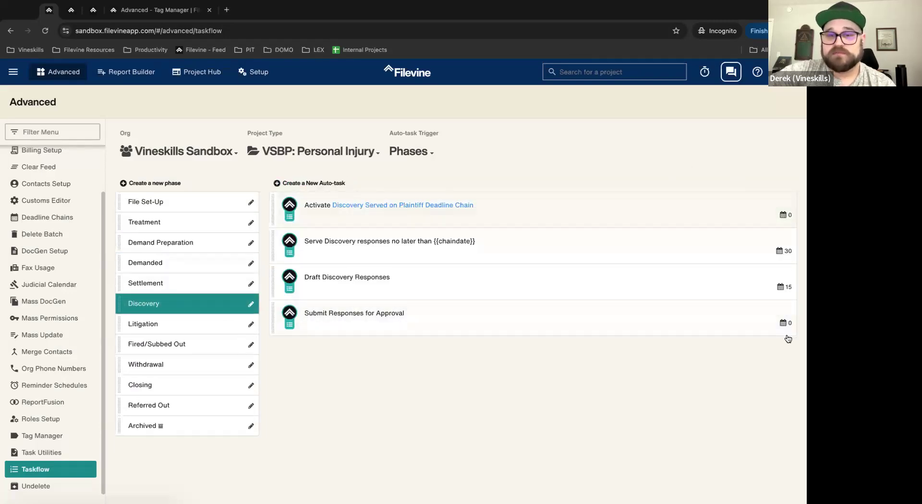
left_click(165, 329)
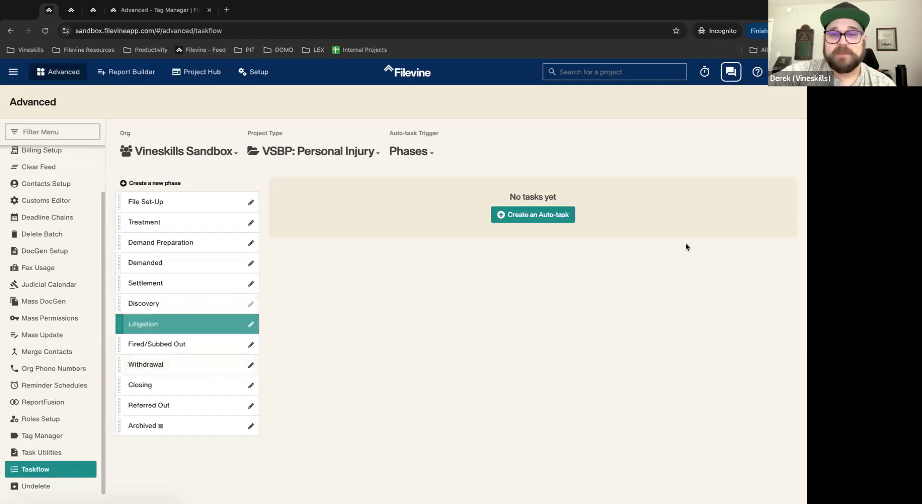
left_click(182, 347)
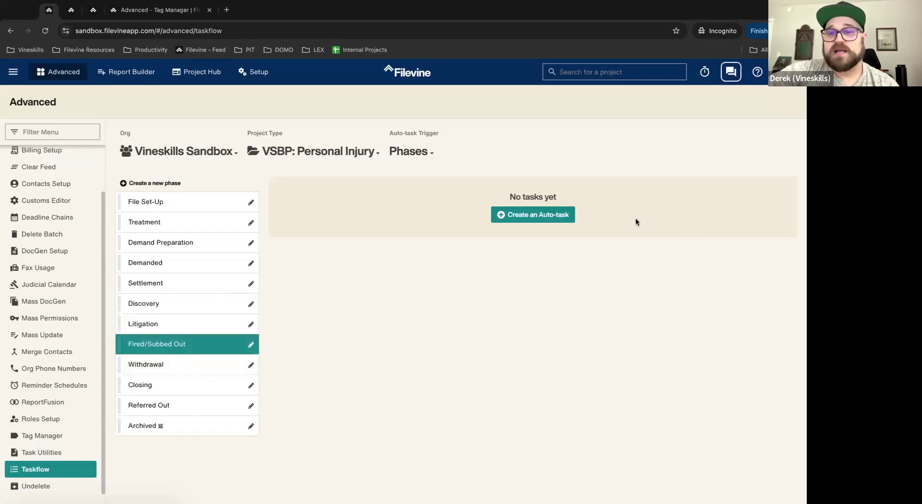
left_click(180, 367)
left_click(166, 389)
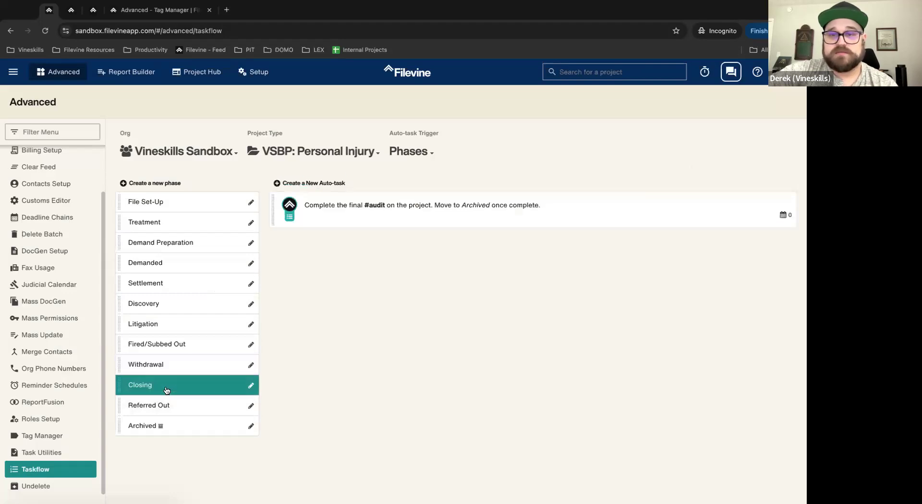
left_click(194, 200)
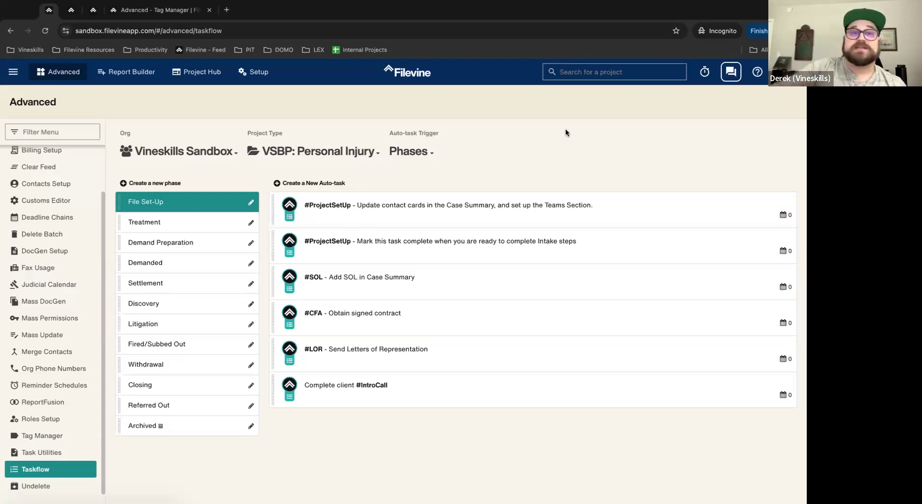
left_click(72, 10)
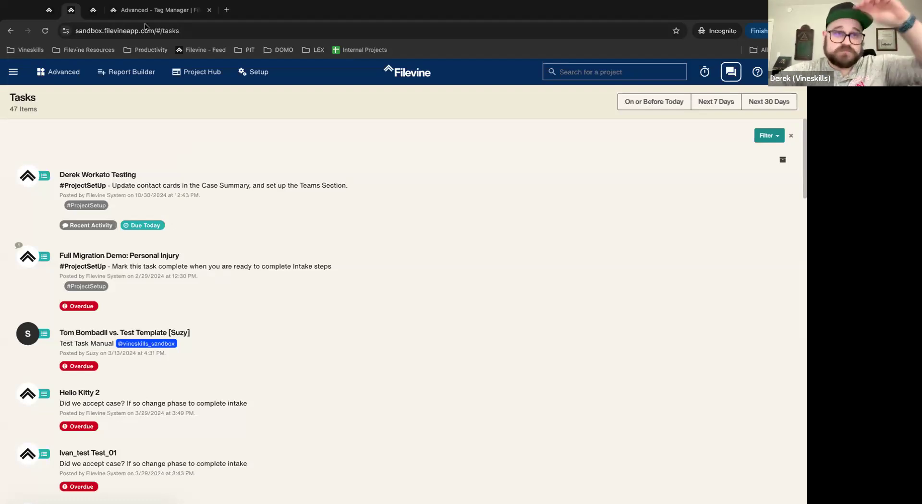
left_click(49, 11)
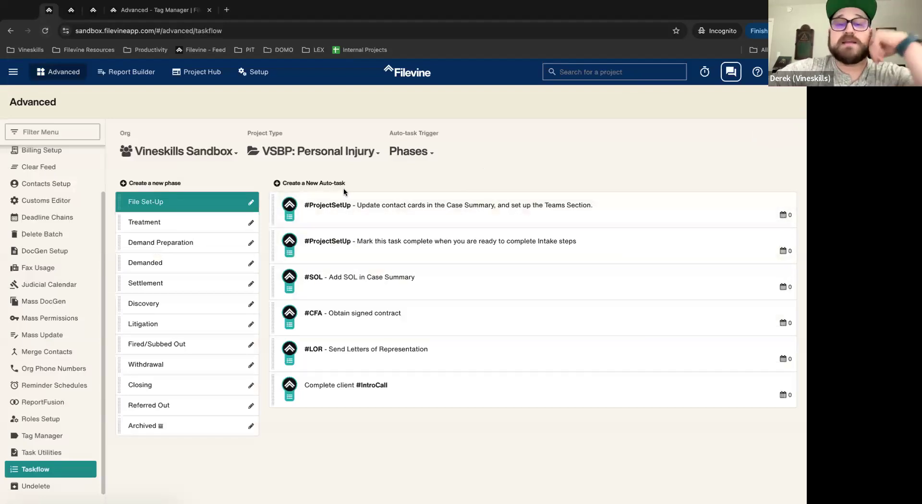
left_click(327, 183)
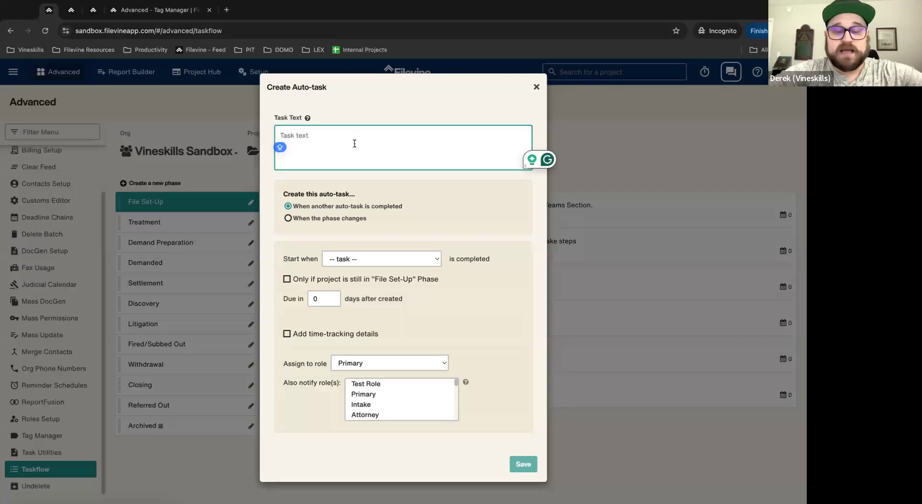
Step: Save auto-task 'Mark as complete when ready to complete intake.' triggered when the phase changes
type("M")
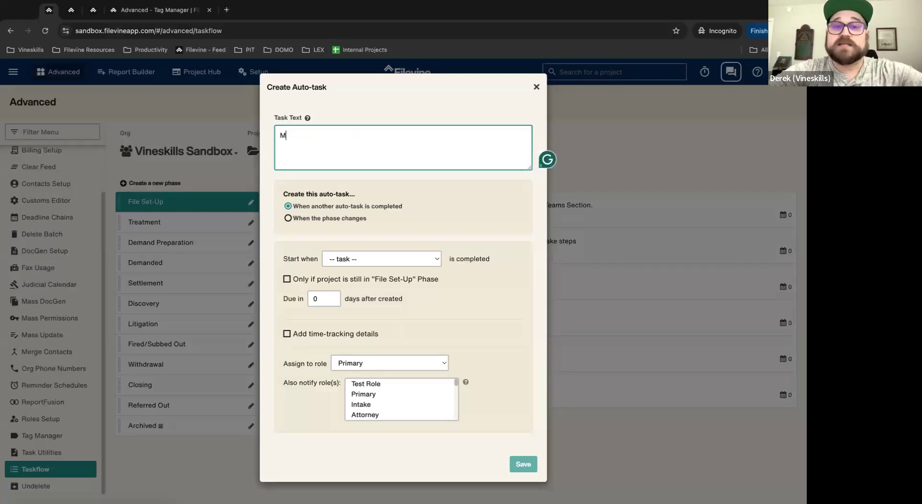
type("ark as complete")
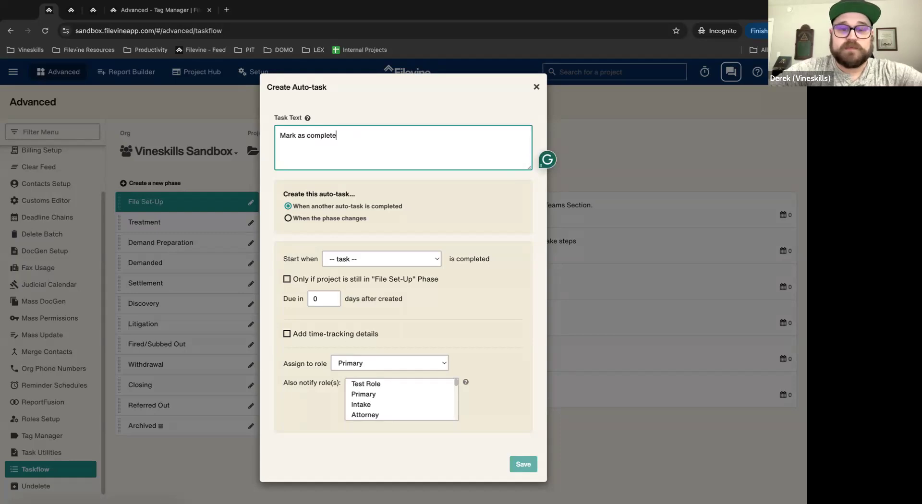
type(" when ")
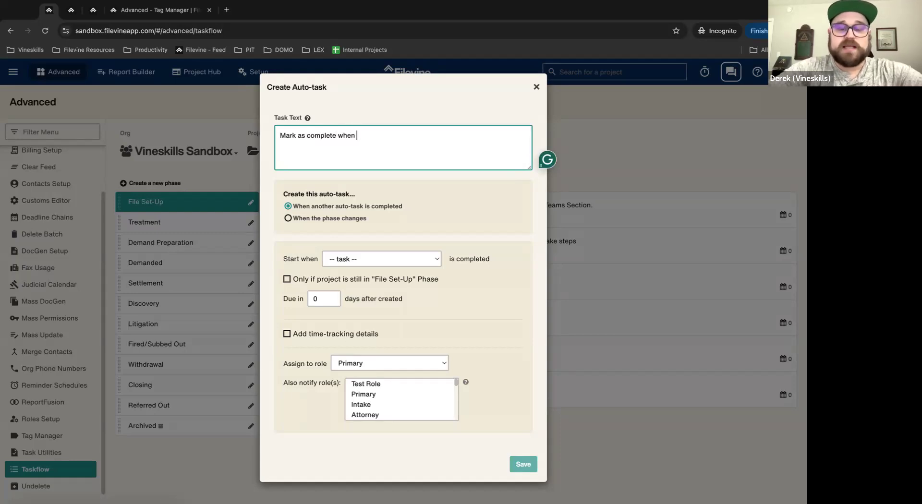
type("ready to come")
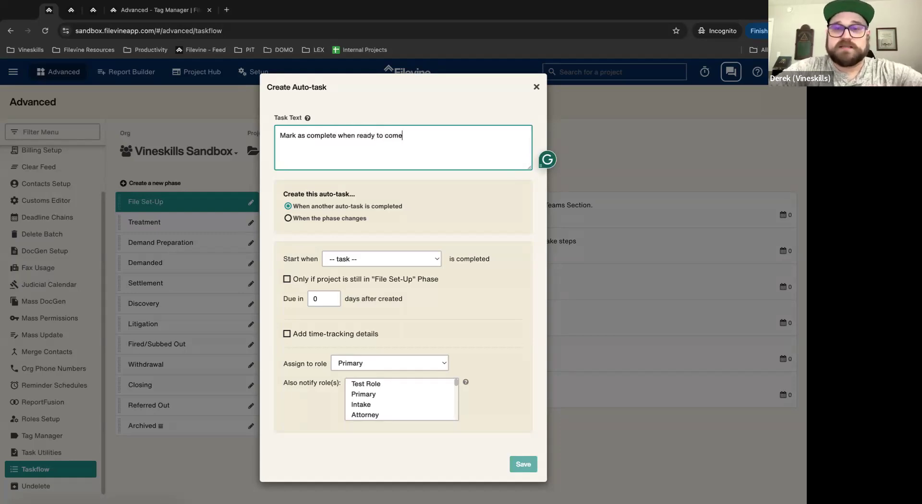
key("BackSpace")
key("BackSpace")
type("mplete ")
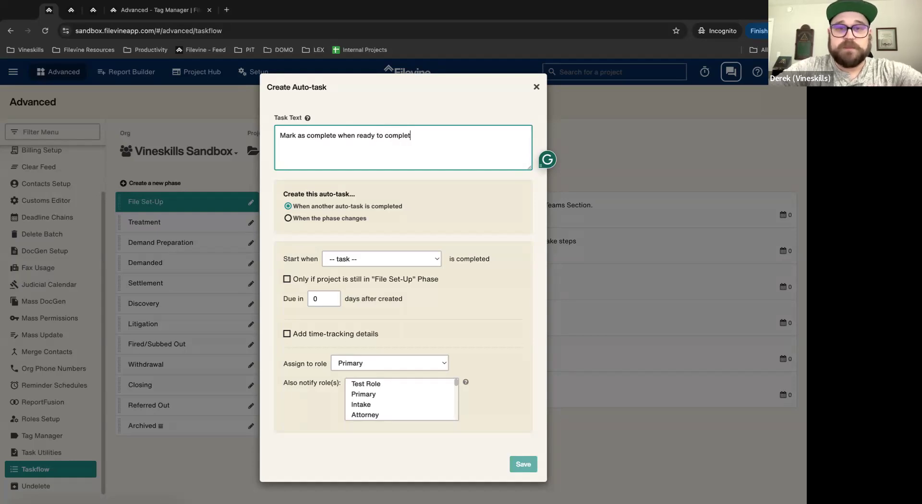
type("intake.")
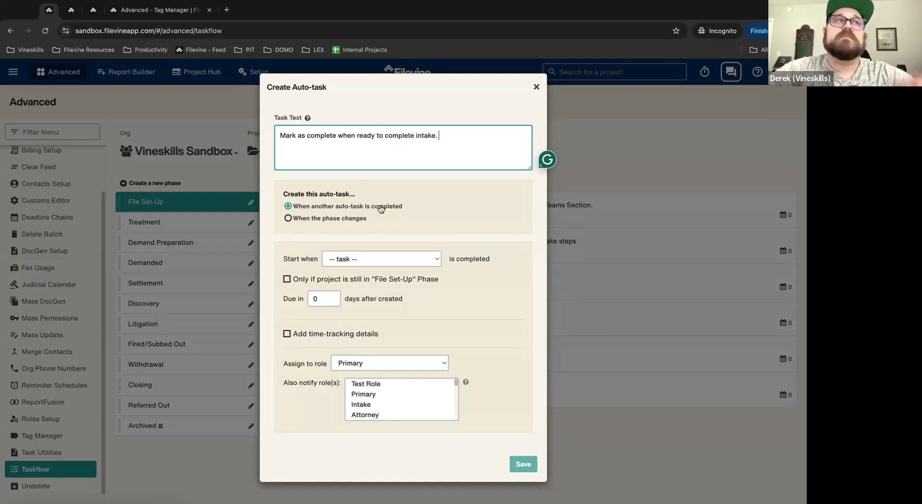
left_click(405, 260)
left_click(406, 238)
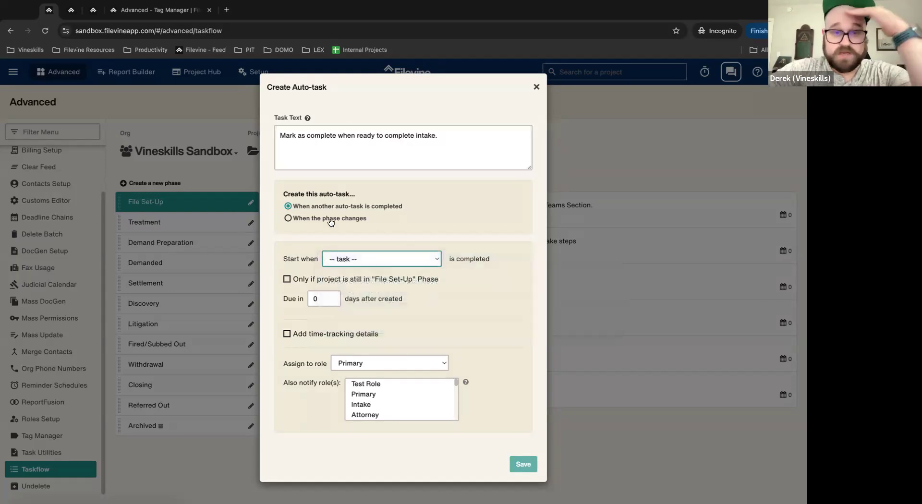
left_click(331, 221)
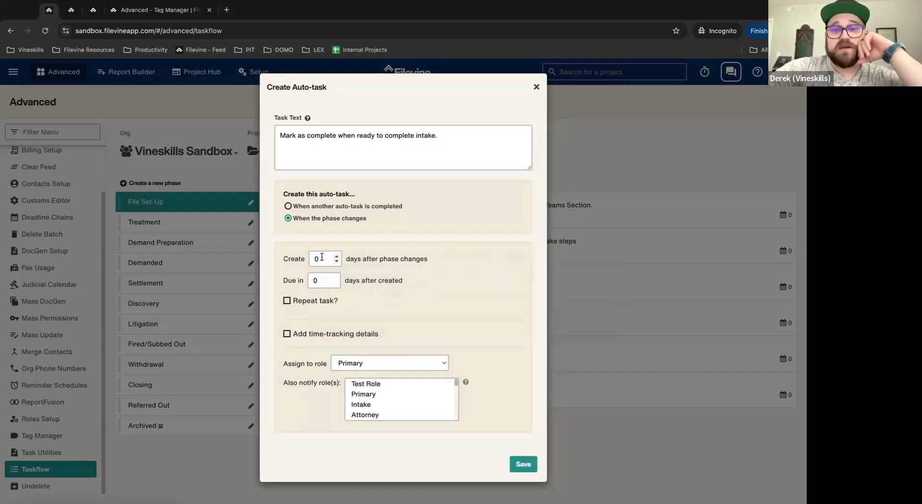
left_click(525, 465)
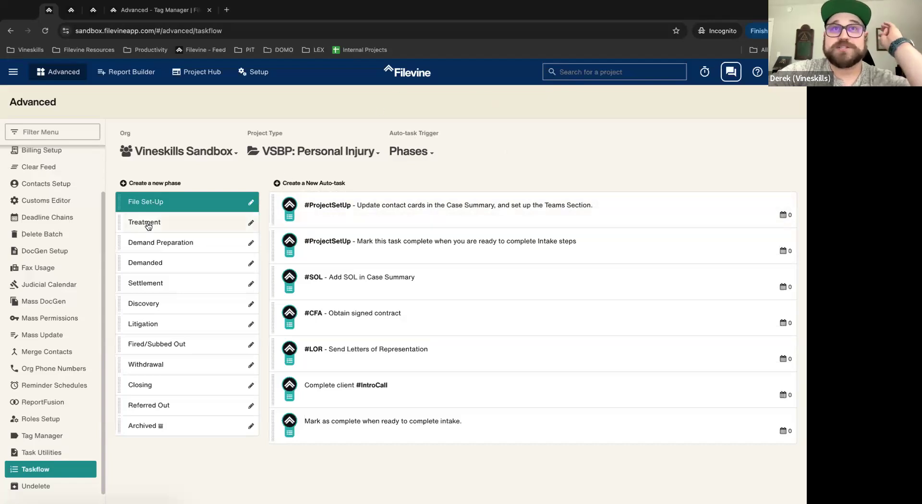
Step: Inspect the #ProjectSetup and new intake File Set-Up auto-tasks without changing them
left_click(604, 217)
left_click(344, 152)
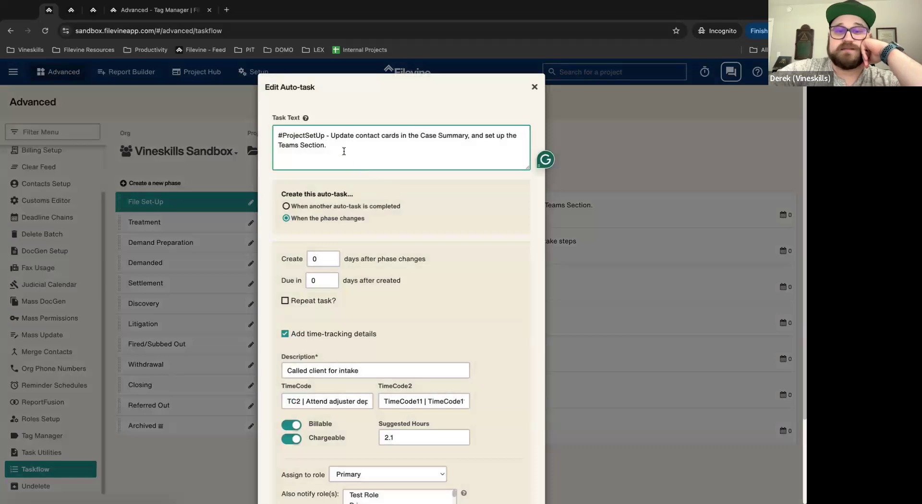
left_click(535, 87)
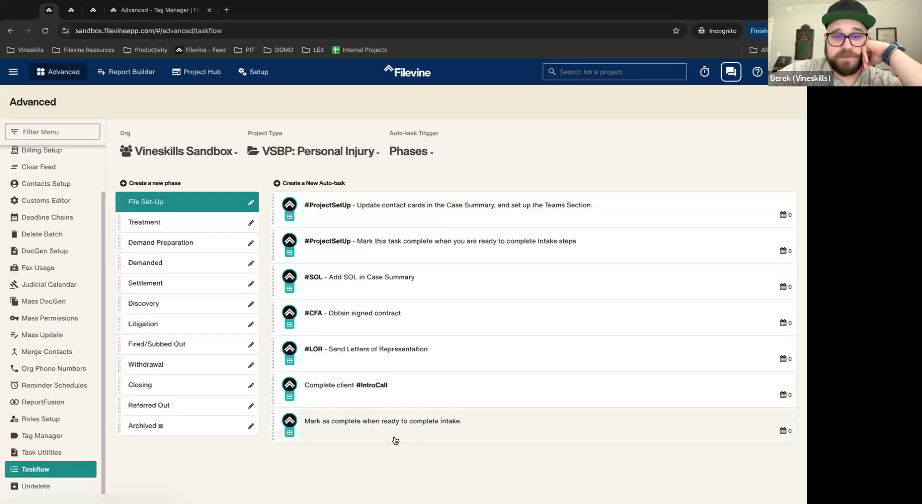
left_click(390, 226)
left_click(455, 130)
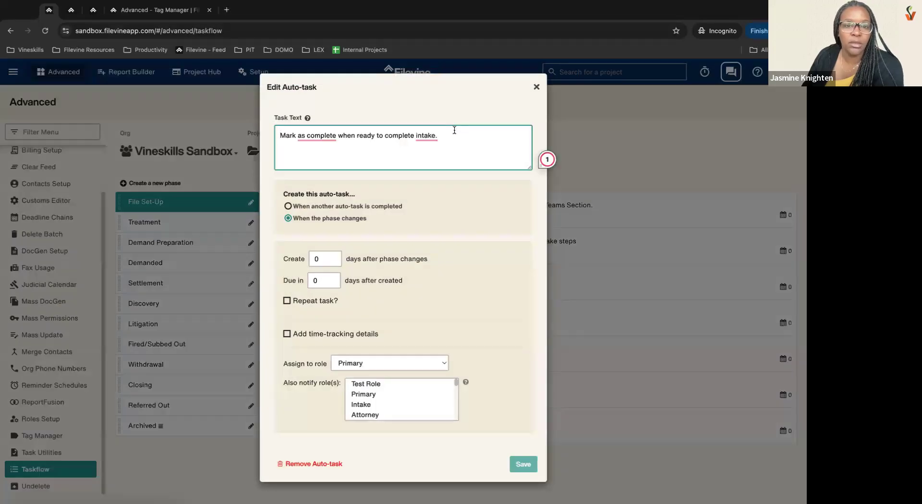
left_click(536, 88)
Step: Show Treatment's auto-tasks and check the #Treatment task's link to the Meds section
left_click(175, 224)
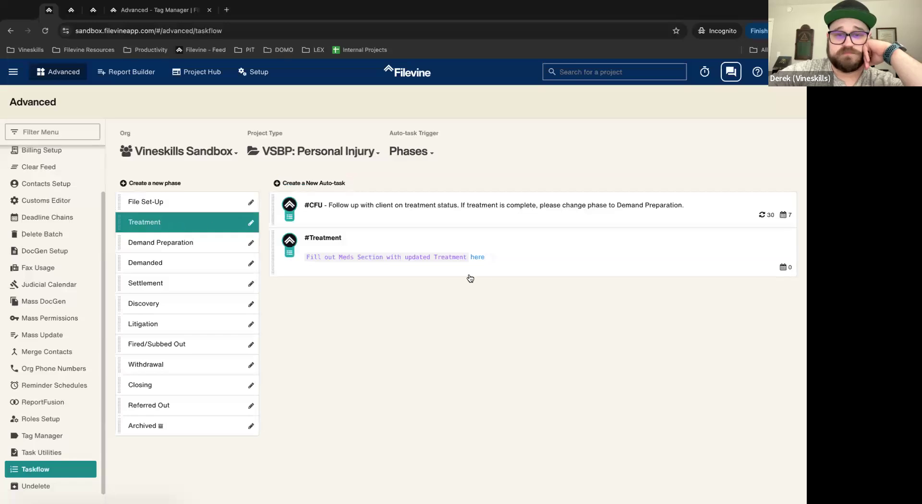
left_click(526, 245)
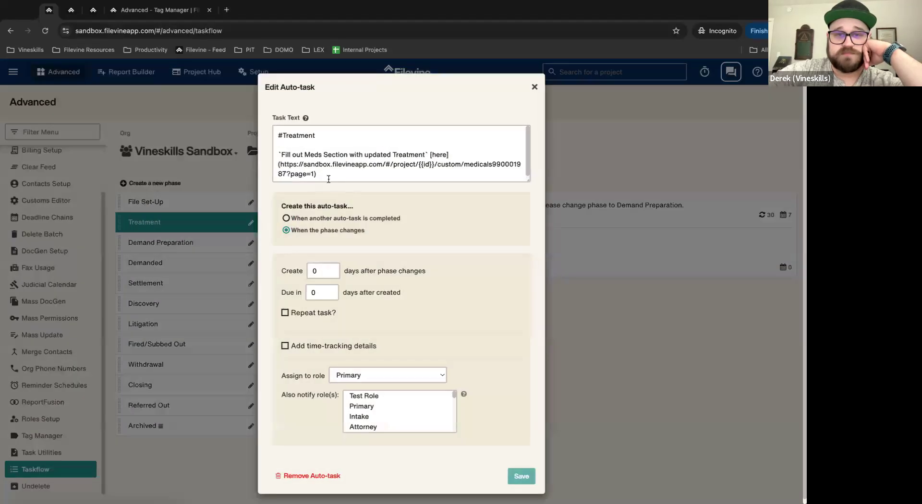
left_click(535, 86)
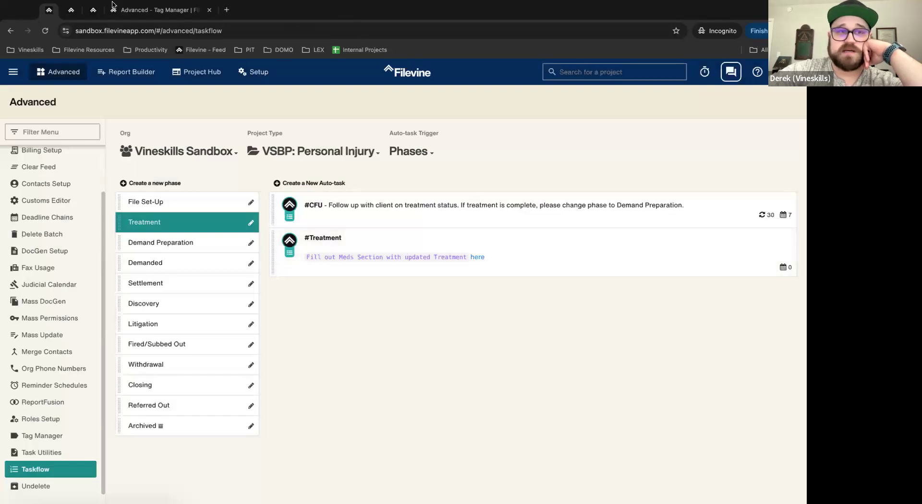
left_click(94, 10)
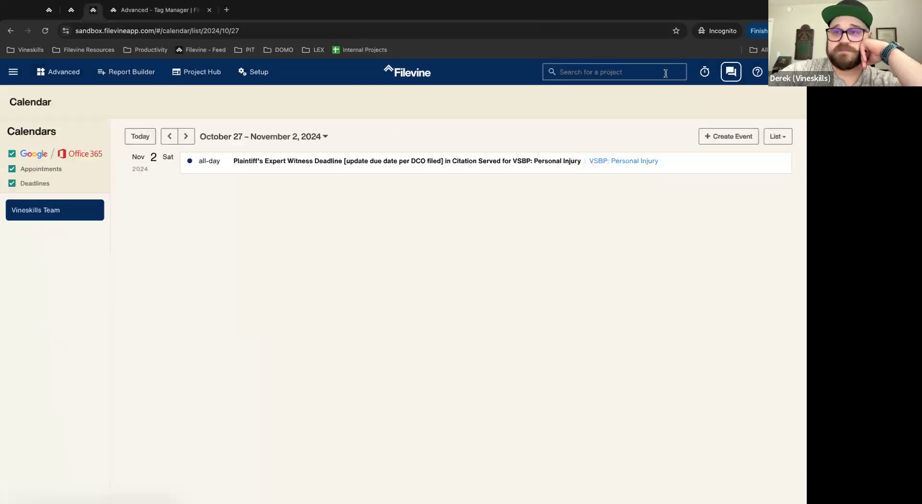
Step: Open the test project that is in Closing and move it into the Treatment phase
left_click(666, 73)
left_click(622, 118)
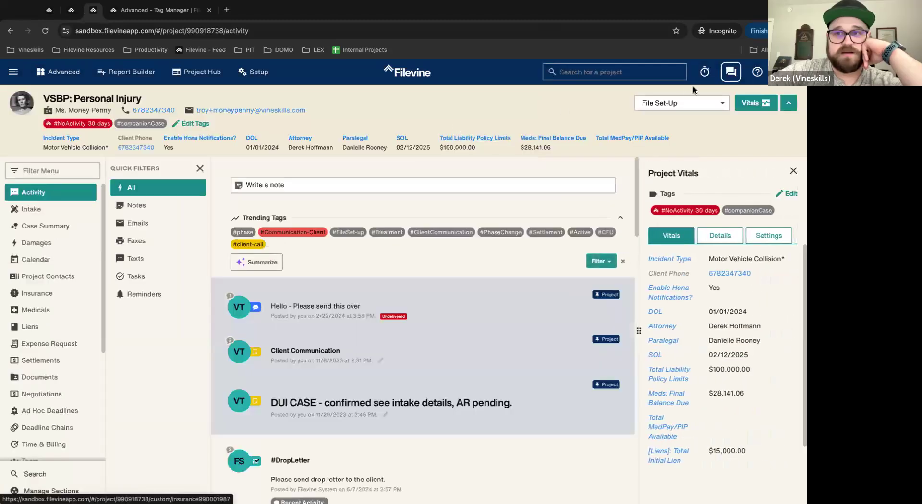
left_click(637, 72)
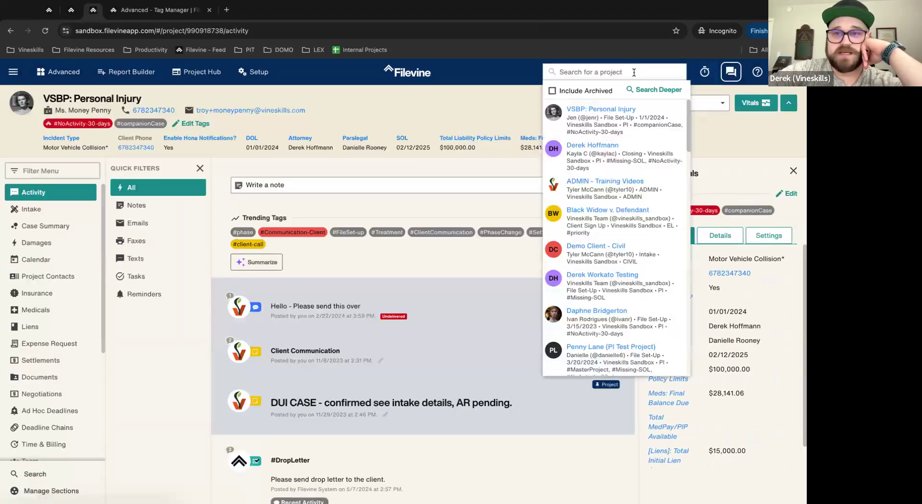
left_click(614, 159)
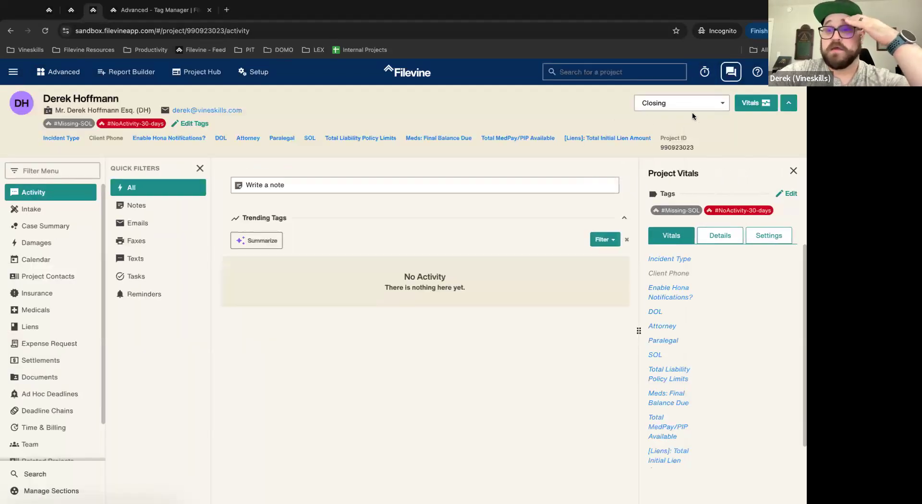
left_click(691, 106)
left_click(658, 136)
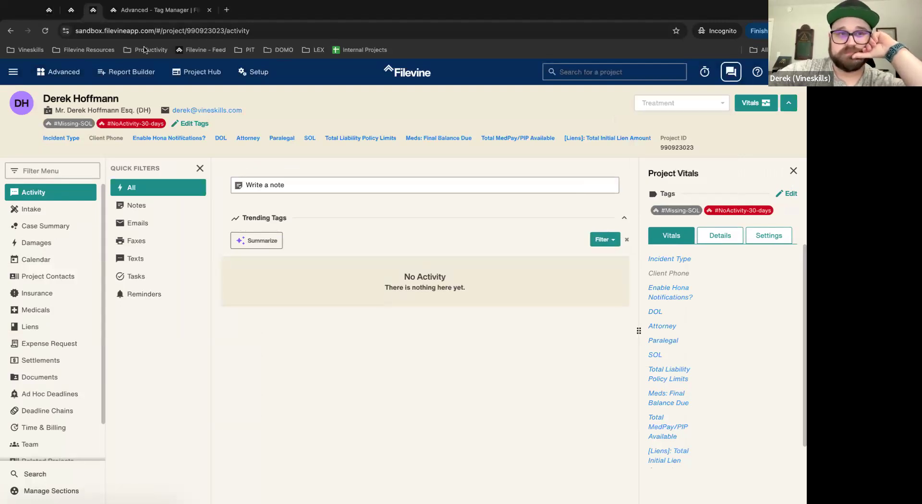
Step: Return through the tabs to the project's activity feed showing the new #Treatment and #CFU tasks
left_click(48, 10)
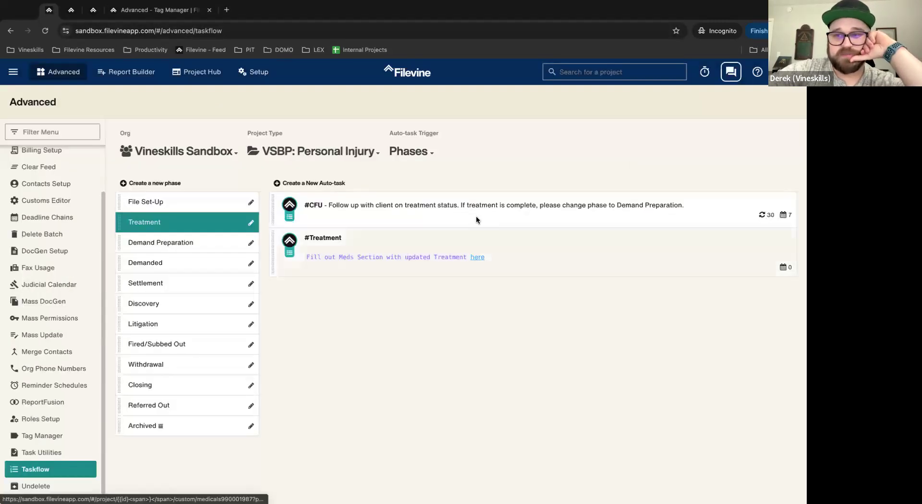
left_click(145, 10)
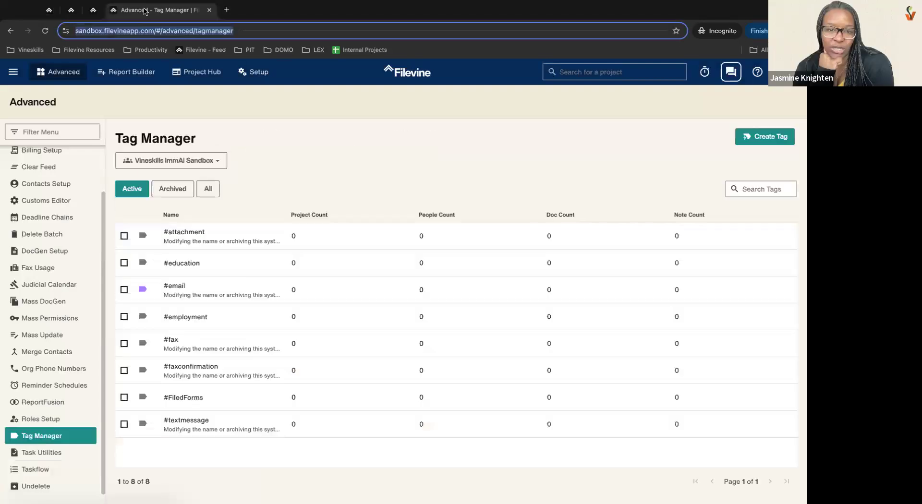
left_click(95, 11)
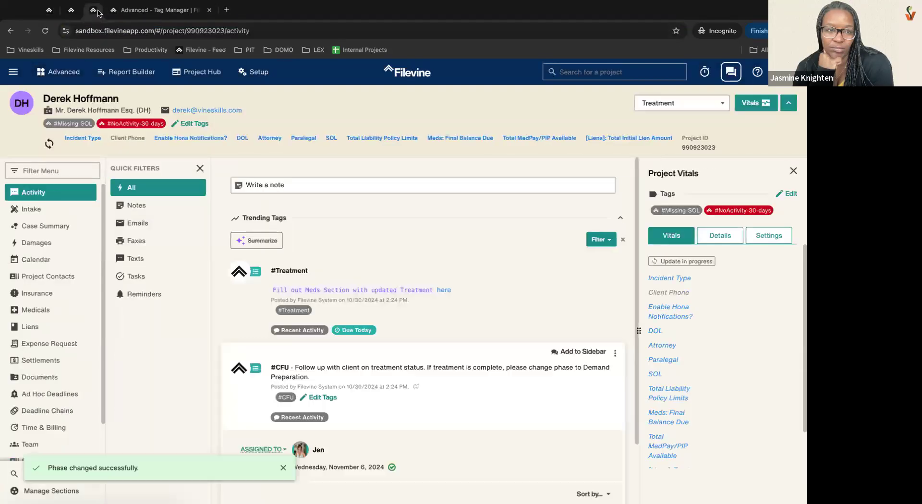
Step: Open the #Treatment task's 'here' link to confirm it leads to the project's Medicals section
scroll(432, 271, "down", 2)
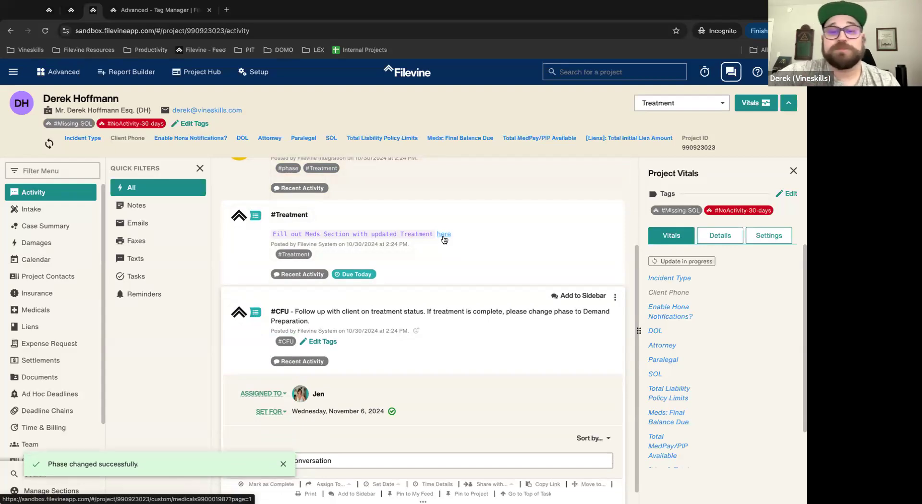
right_click(444, 239)
key("Escape")
left_click(444, 235)
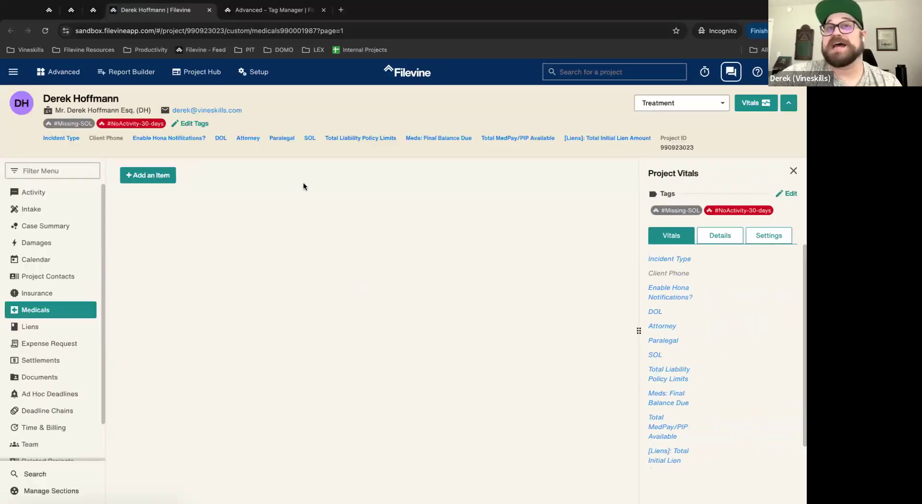
Step: Back in the activity feed, mark the #Treatment task complete and return to Taskflow setup
left_click(93, 11)
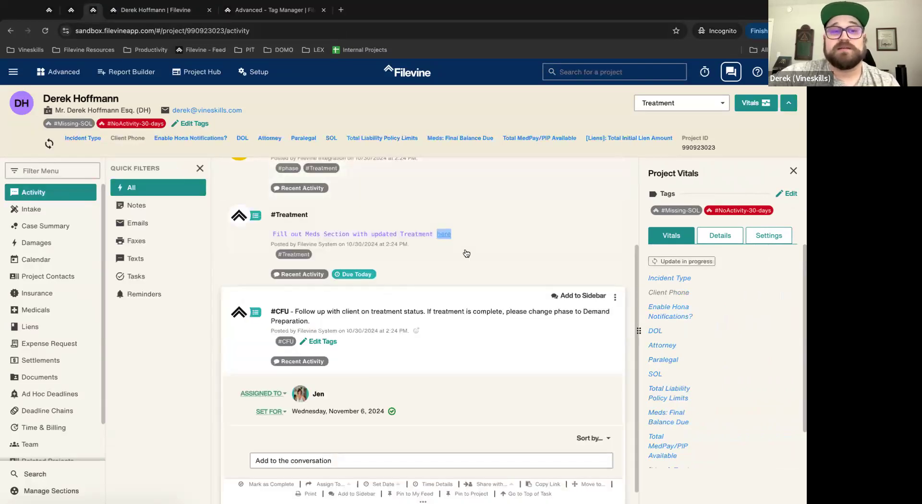
left_click(551, 393)
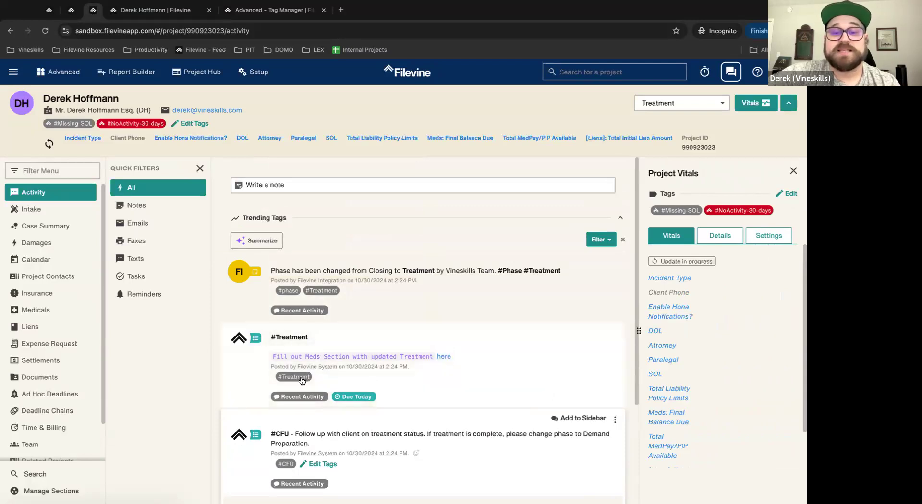
left_click(391, 328)
left_click(48, 9)
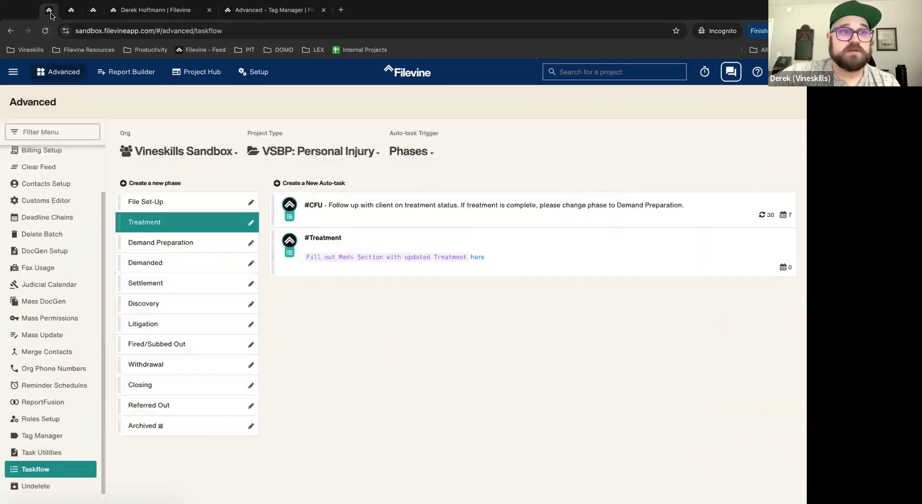
Step: Inspect the #Treatment auto-task's [here] link and its URL, then close the editor without saving
left_click(552, 258)
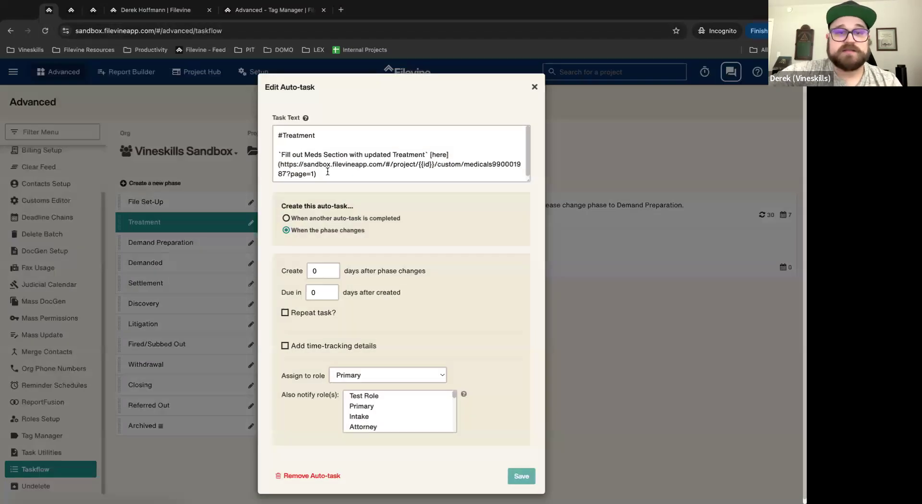
left_click(328, 174)
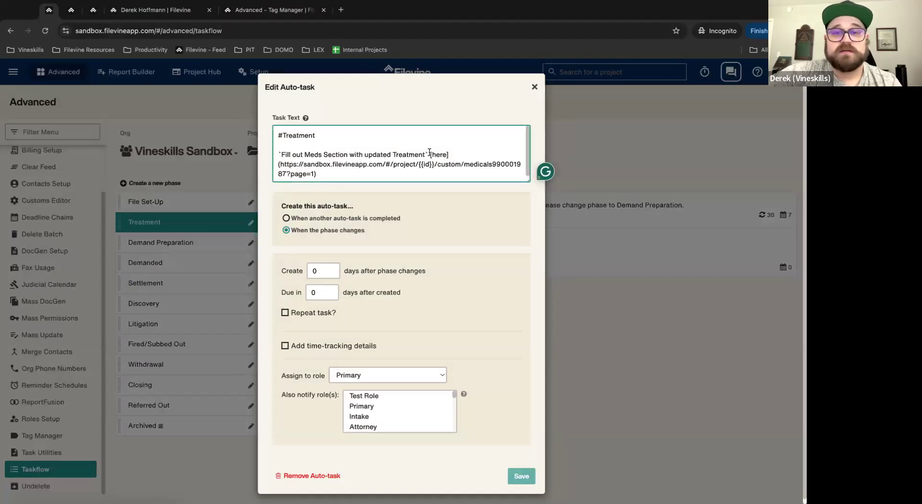
left_click_drag(430, 153, 455, 153)
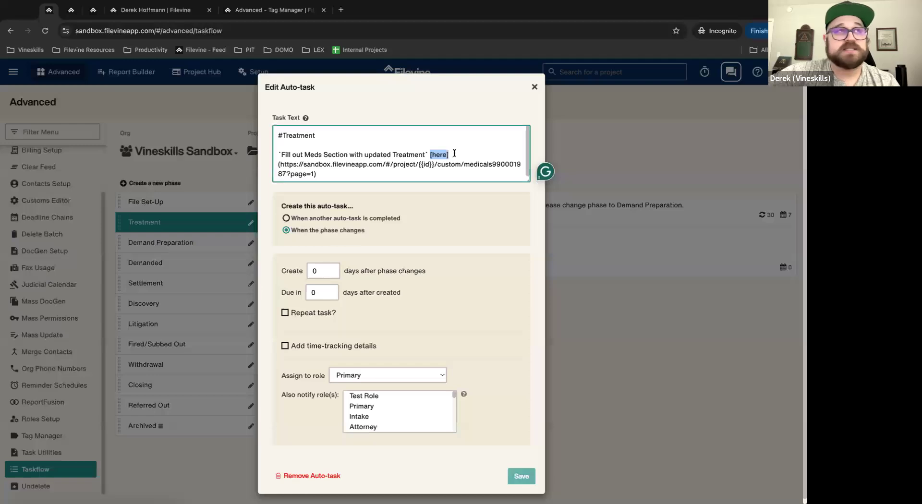
left_click_drag(322, 174, 262, 166)
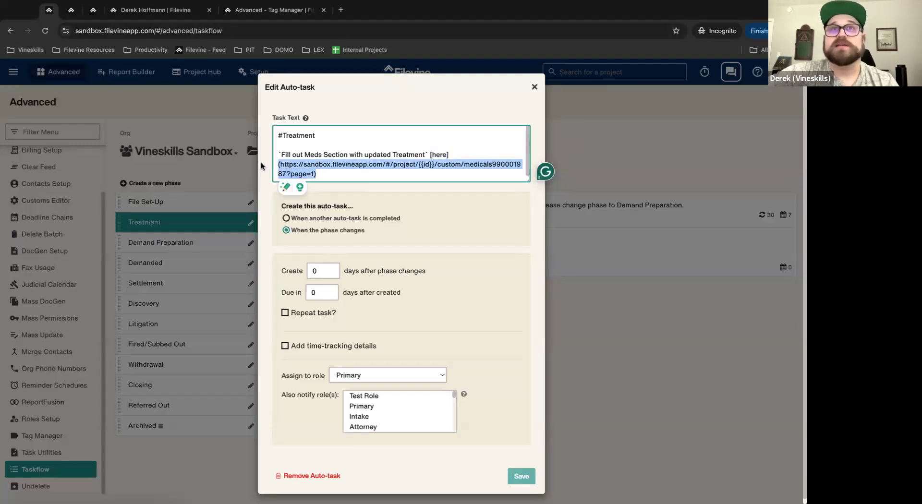
left_click(534, 88)
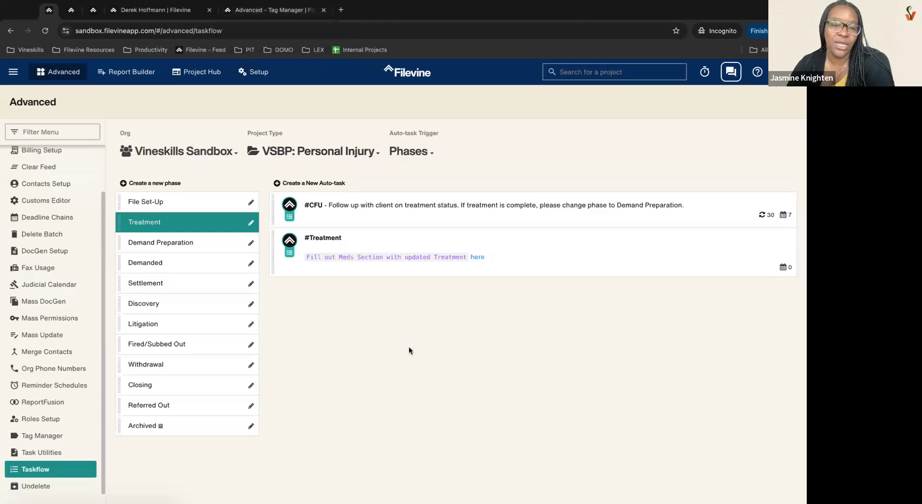
Step: Reopen #Treatment, highlight the {{id}} placeholder in the Meds Section URL, and reveal the replaceable-keywords note
left_click(534, 252)
left_click_drag(314, 174, 280, 165)
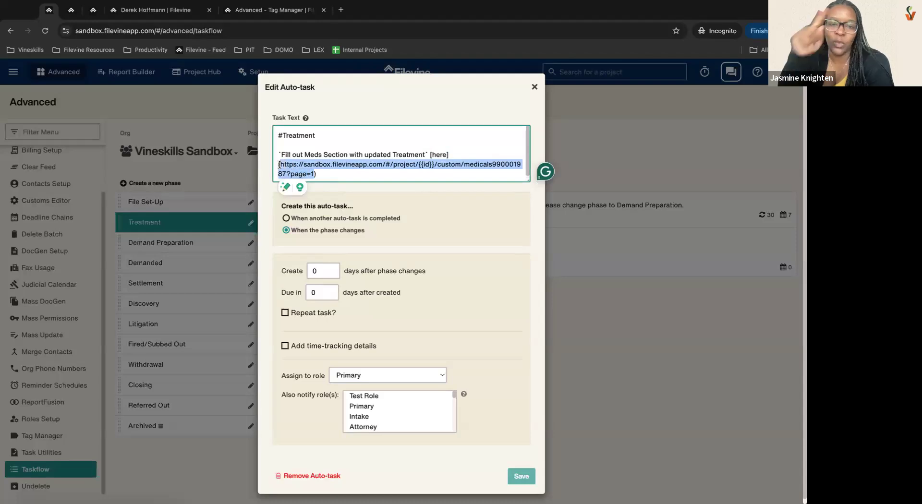
left_click(434, 166)
left_click_drag(434, 166, 413, 165)
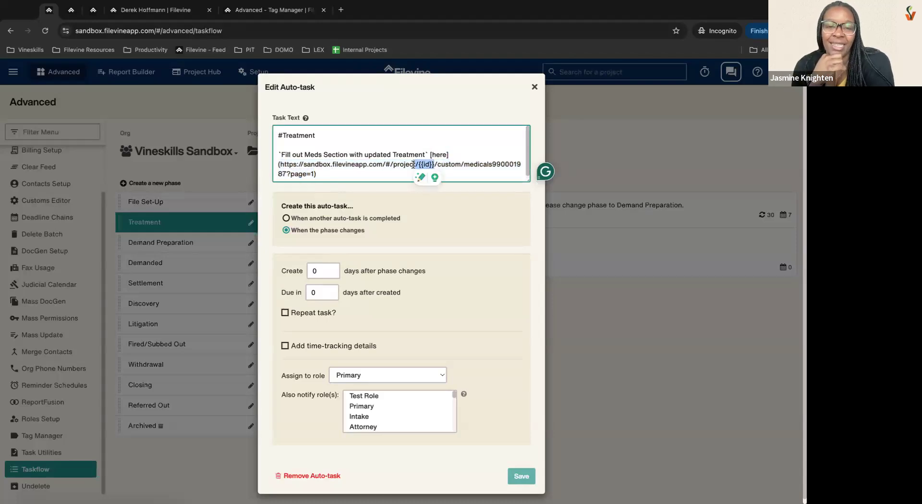
left_click(389, 166)
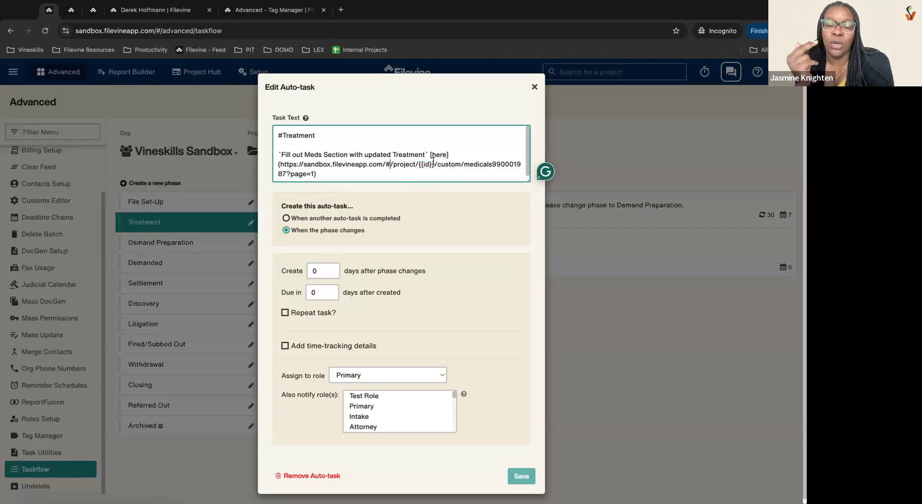
left_click_drag(435, 166, 413, 163)
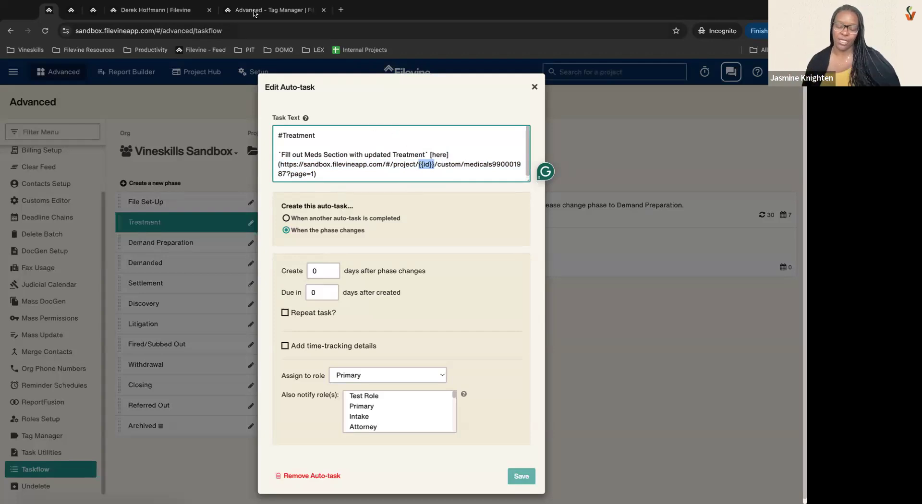
left_click(390, 158)
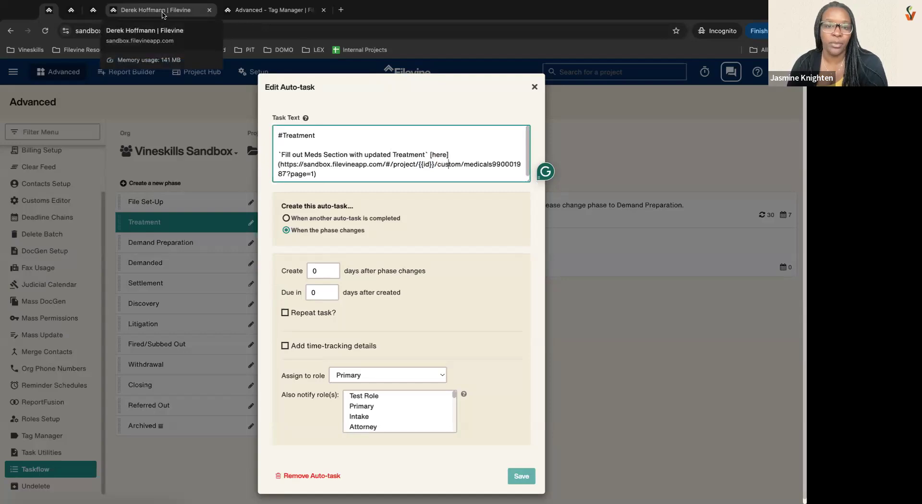
left_click(305, 118)
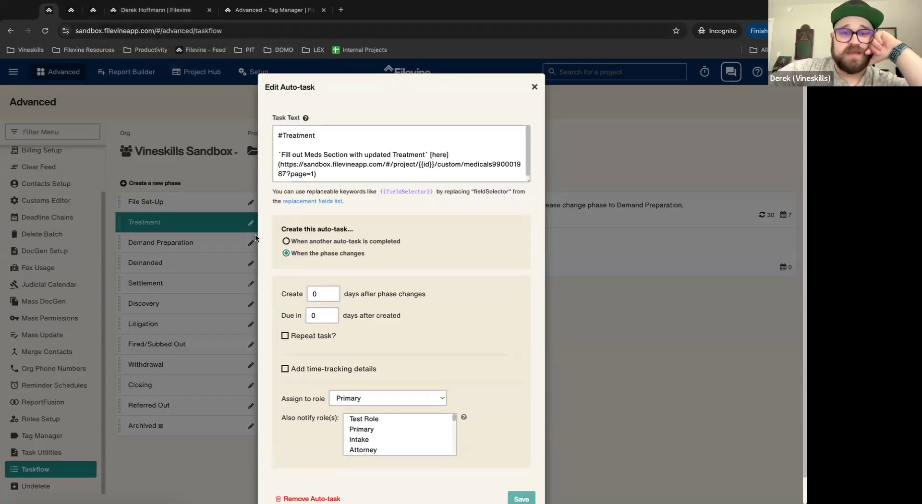
left_click_drag(273, 191, 457, 204)
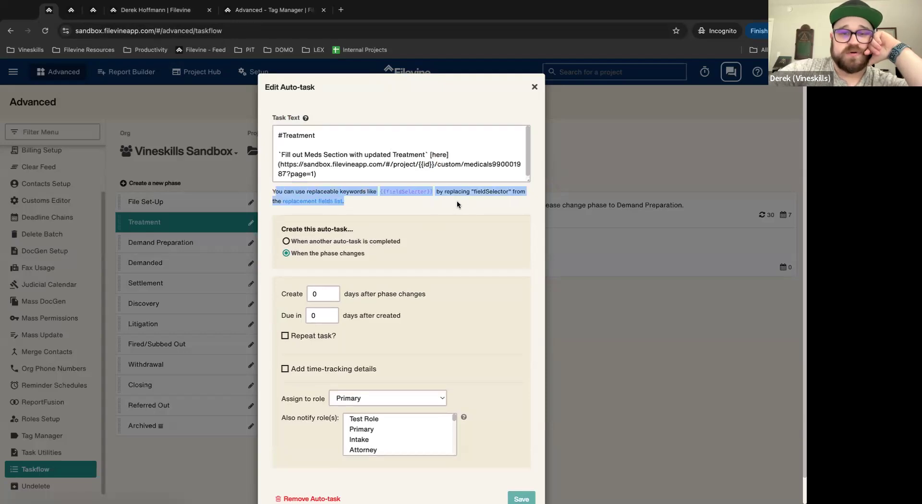
Step: Open the Replacement Fields table and browse keywords such as {{id}}, {{TODAY}} and client fields
left_click(315, 201)
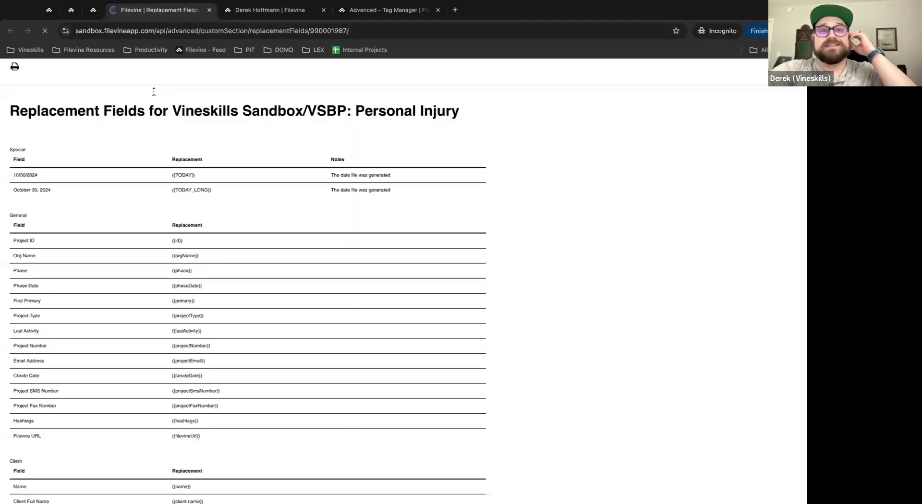
scroll(428, 317, "down", 2)
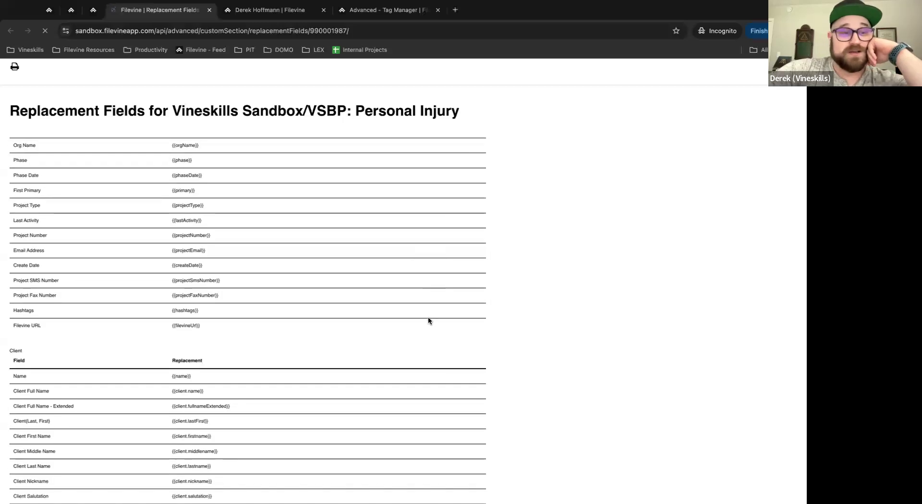
scroll(428, 316, "up", 1)
scroll(117, 232, "up", 1)
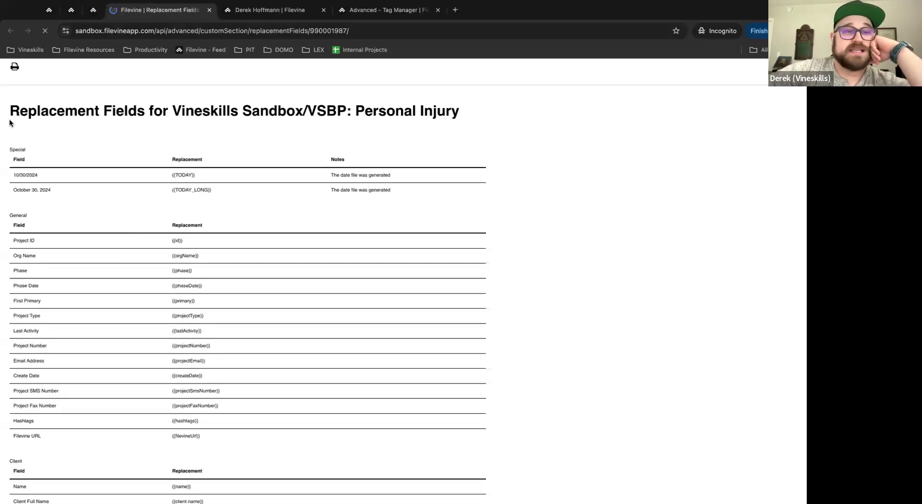
scroll(334, 281, "down", 8)
scroll(334, 281, "down", 10)
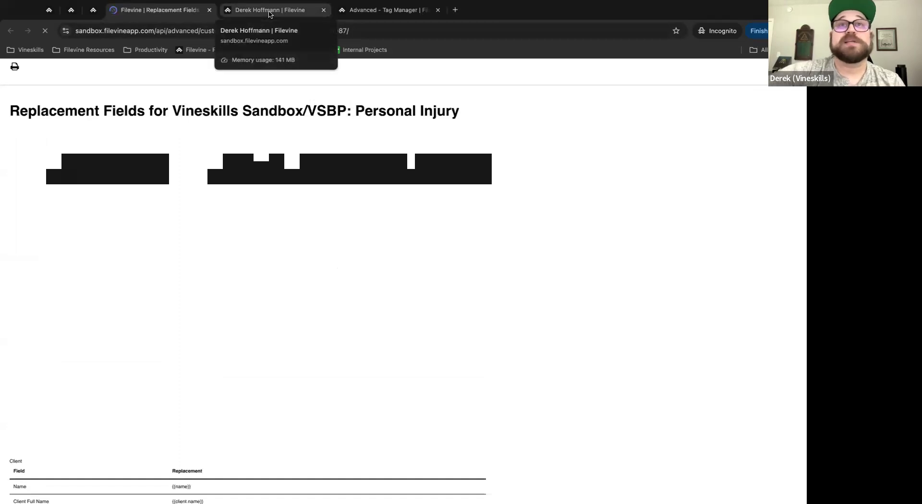
Step: Return via Tag Manager to the project's activity feed showing #Treatment completed October 30, 2024
left_click(379, 10)
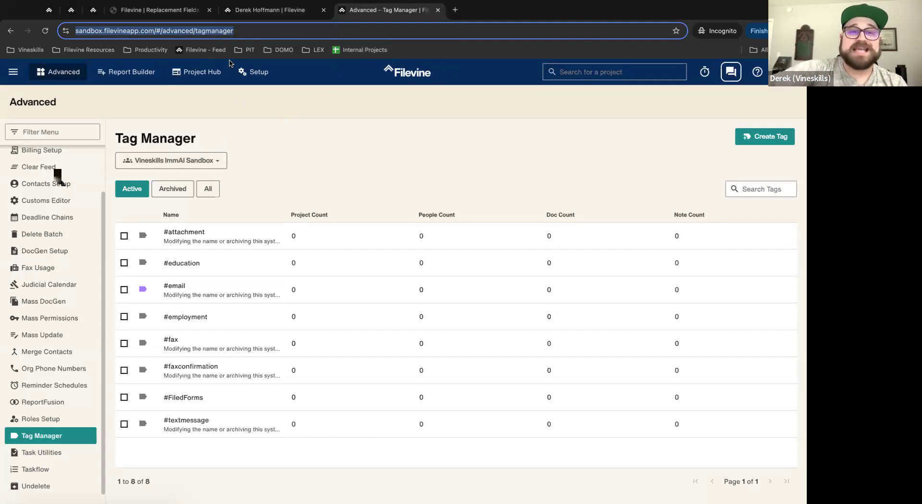
left_click(96, 12)
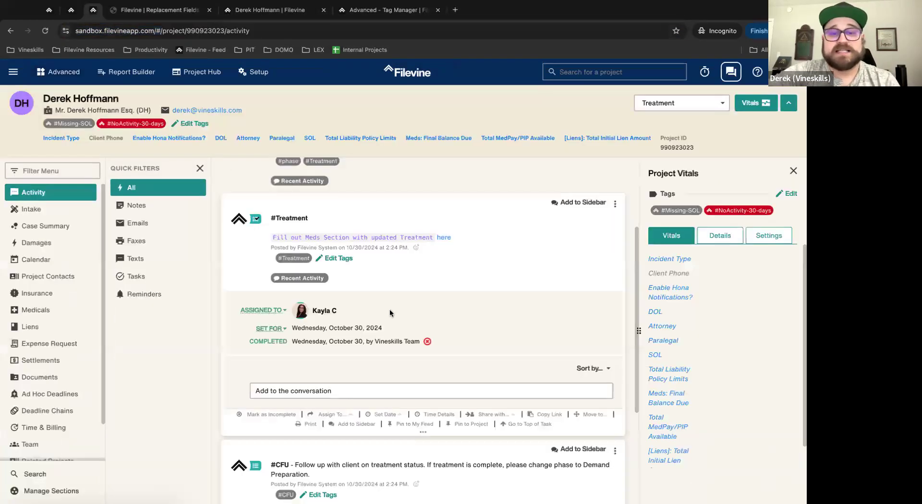
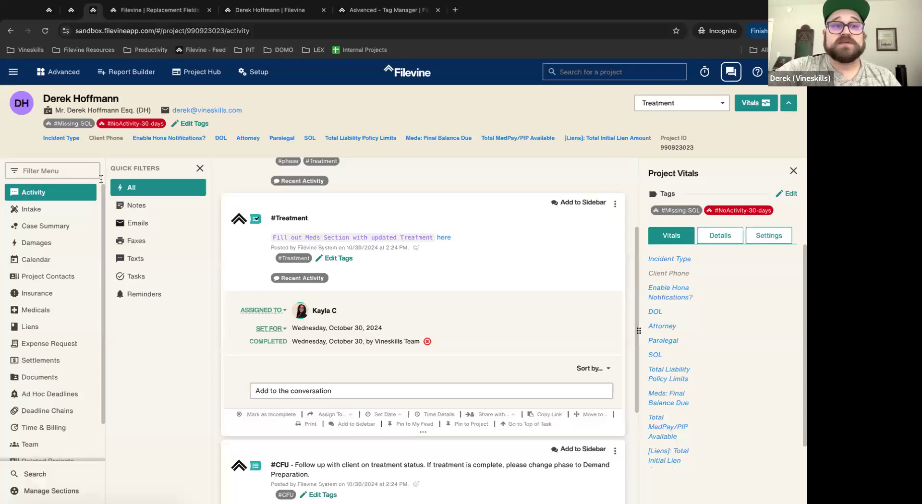
Step: On the Taskflow tab, list the File Set-Up auto-tasks and close the last one unchanged
left_click(48, 10)
left_click(535, 87)
left_click(215, 206)
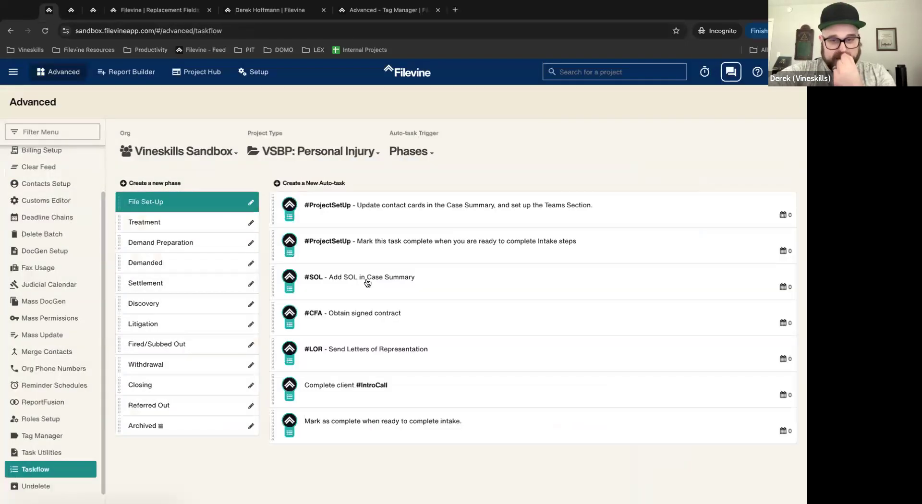
left_click(479, 427)
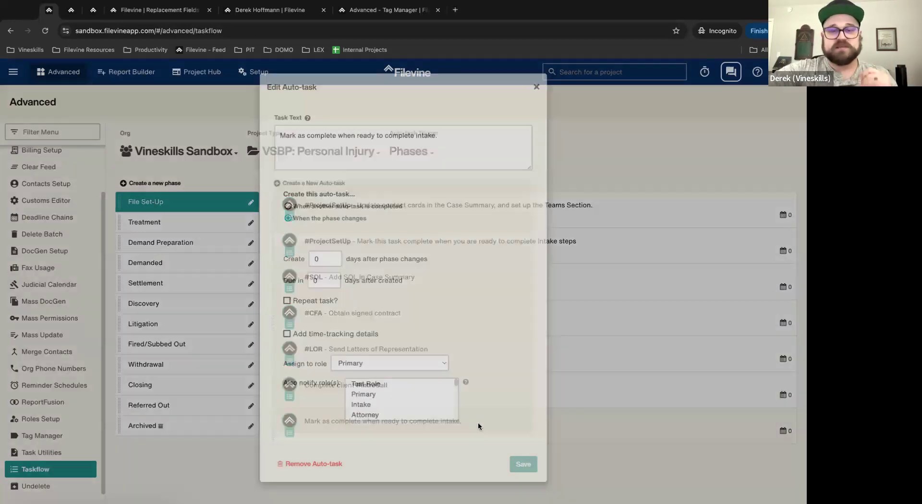
triple_click(298, 139)
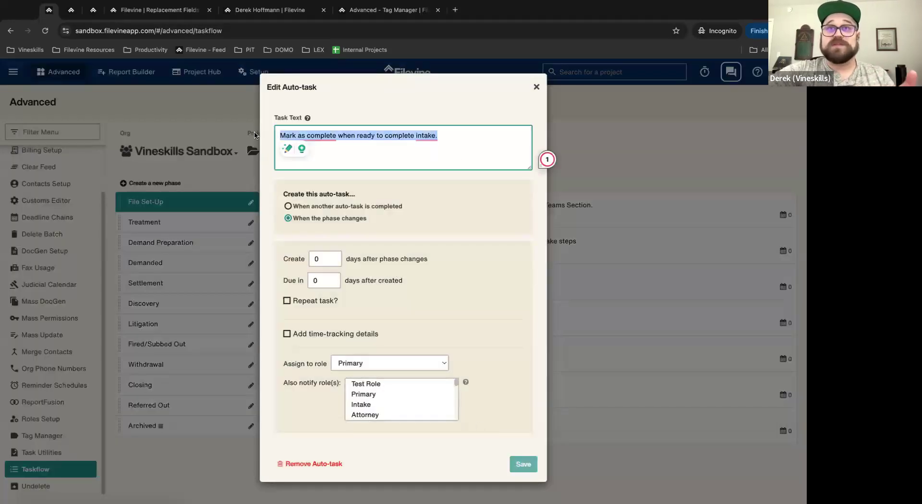
left_click(546, 159)
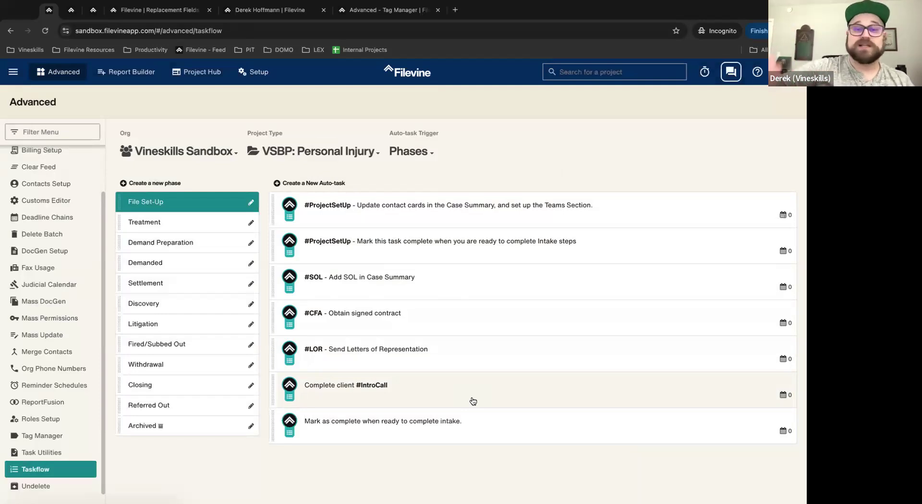
Step: Review the Complete client #IntroCall auto-task, keeping #SOL as its Start when trigger
left_click(438, 389)
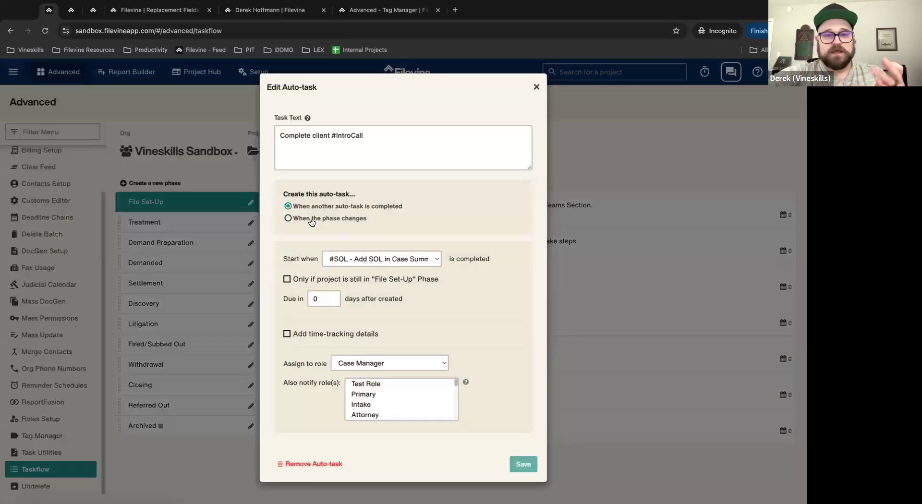
left_click(356, 260)
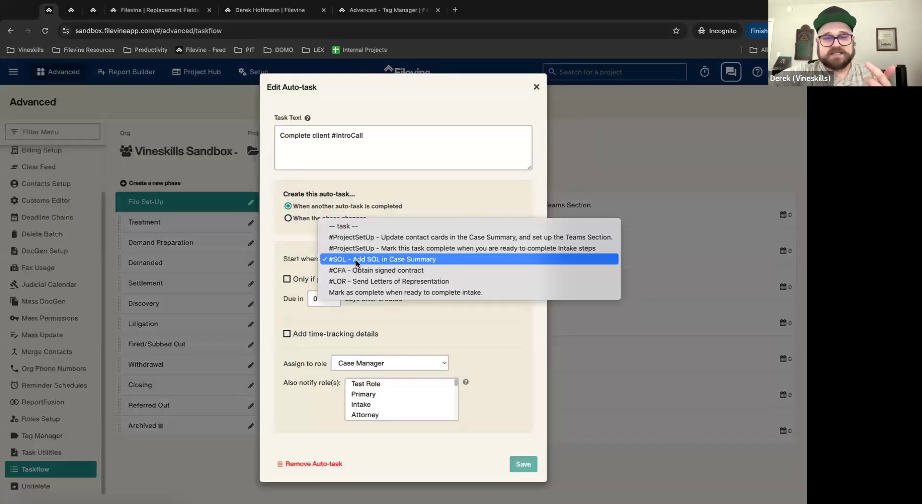
left_click(357, 260)
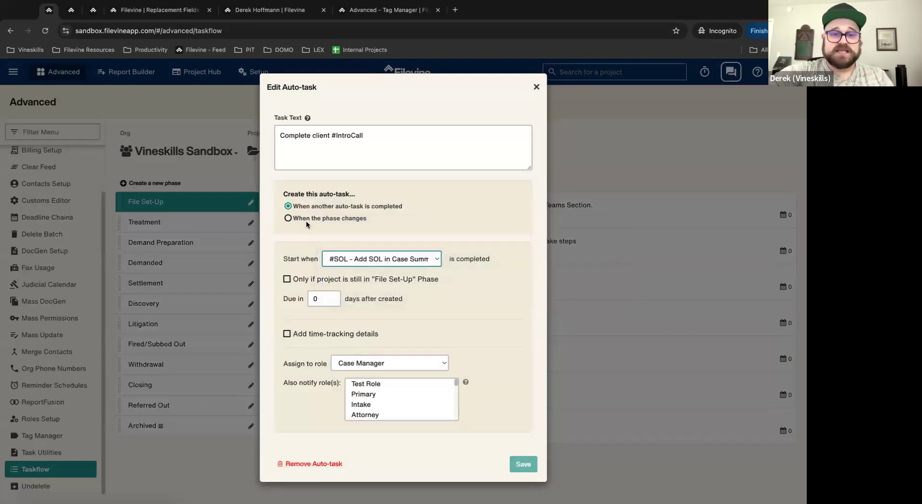
left_click_drag(307, 206, 374, 207)
left_click_drag(443, 209, 440, 211)
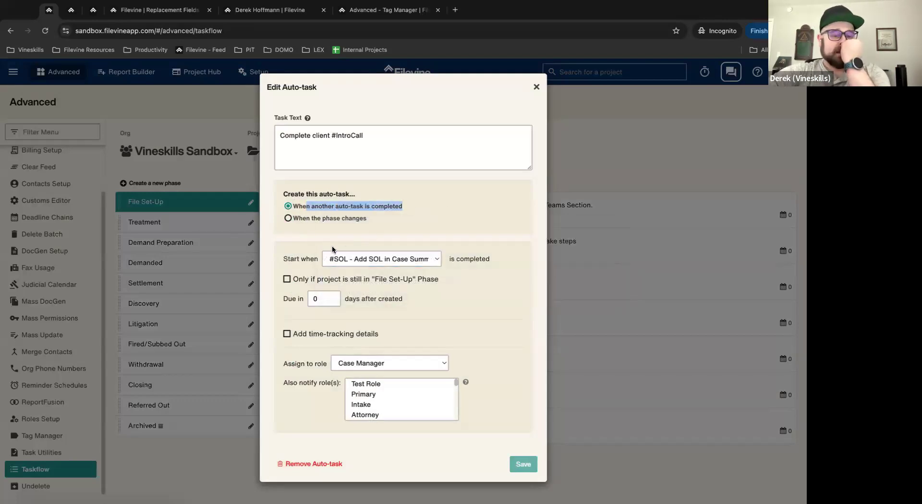
left_click(365, 259)
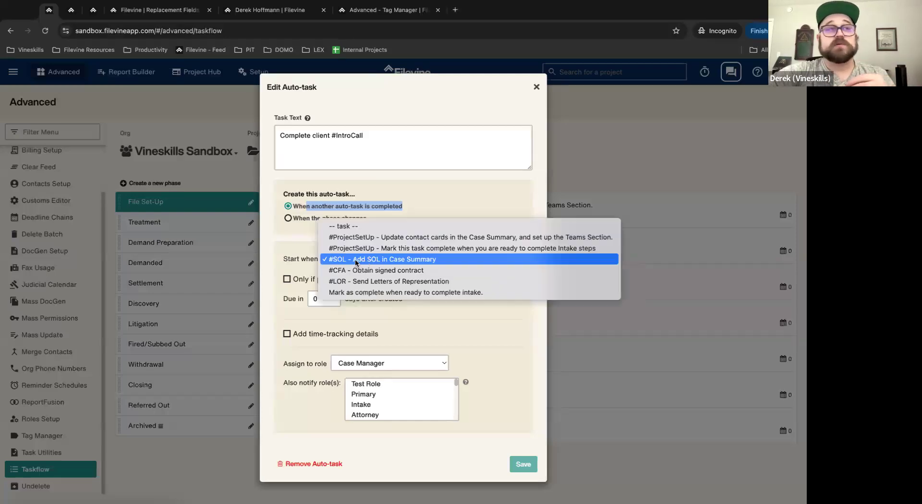
left_click(436, 192)
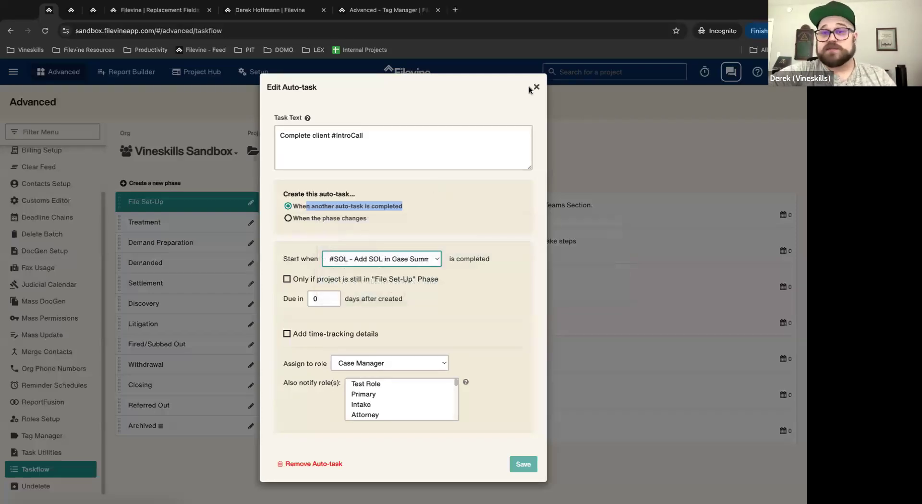
left_click(533, 88)
left_click(536, 87)
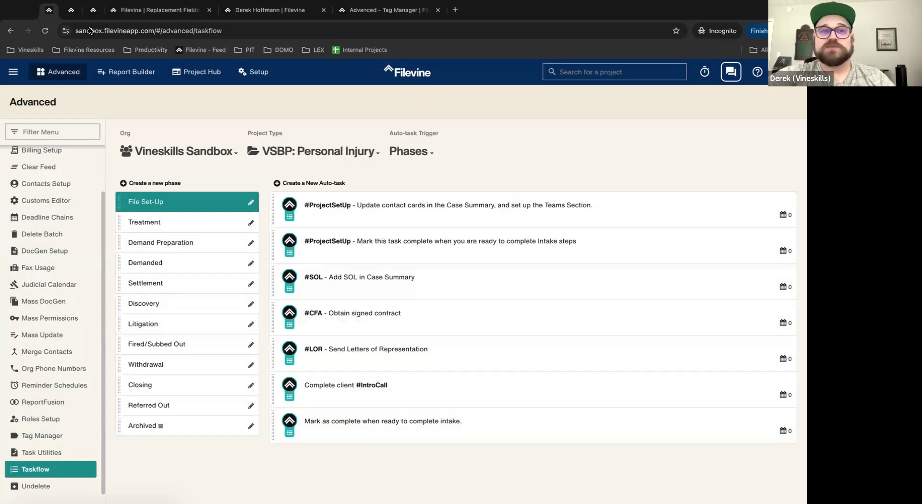
Step: Glance at the project activity tab, then return to the Taskflow settings
left_click(93, 9)
left_click(47, 9)
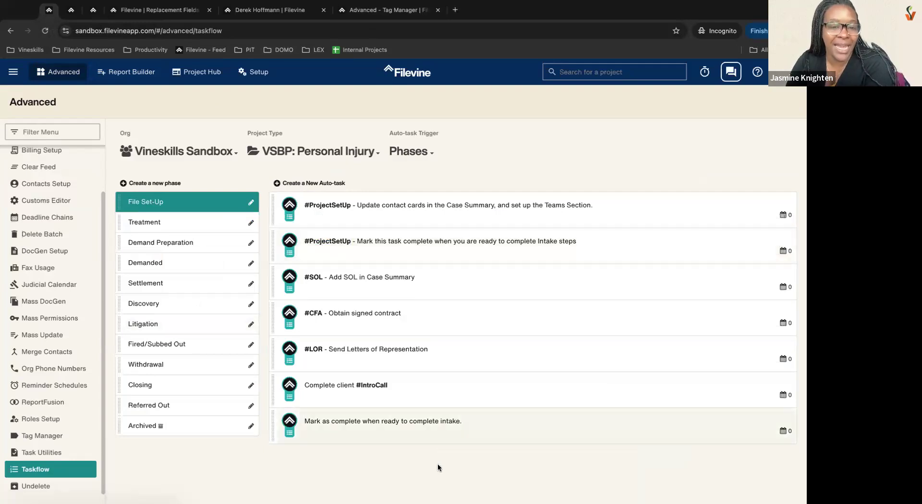
Step: Add 'AND update the contact card.' to the #SOL auto-task, then remove it, leaving it unchanged
left_click(438, 289)
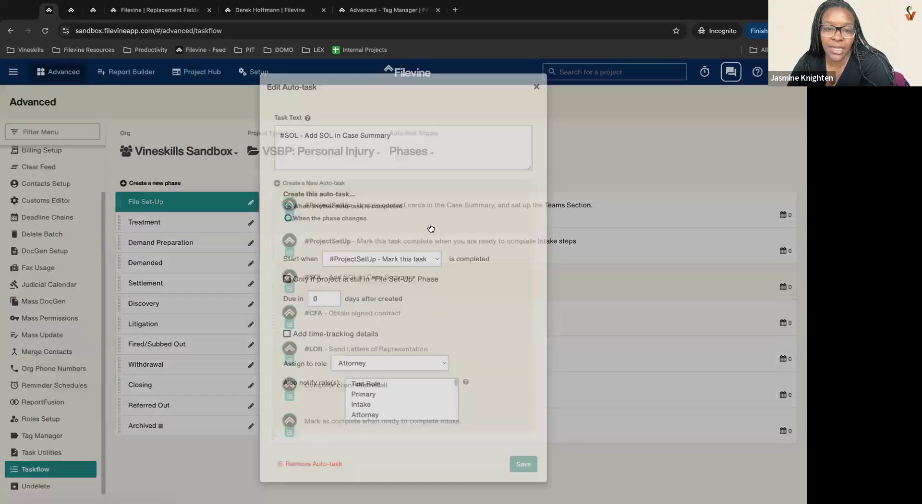
type("AND")
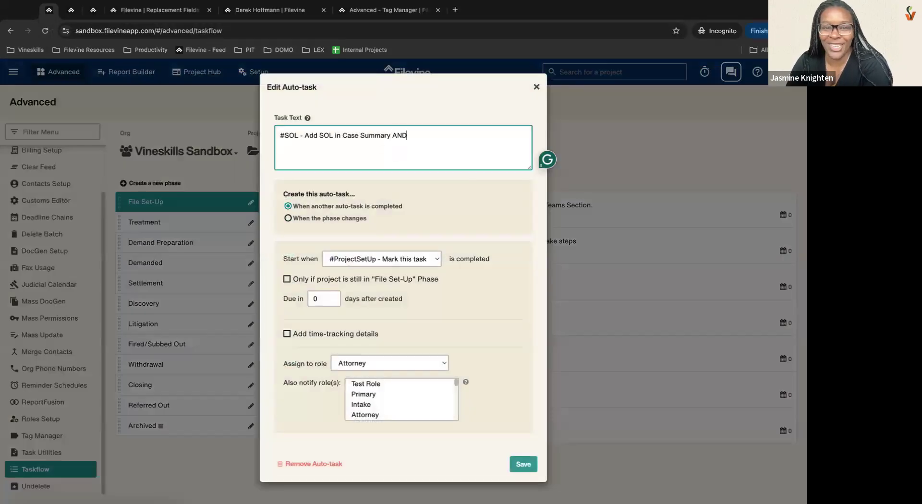
type(" update the contact card.")
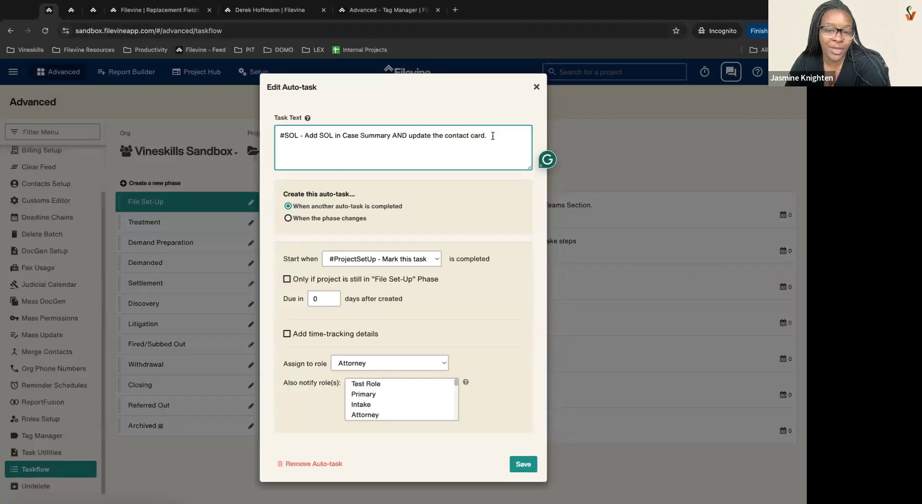
left_click_drag(493, 136, 390, 136)
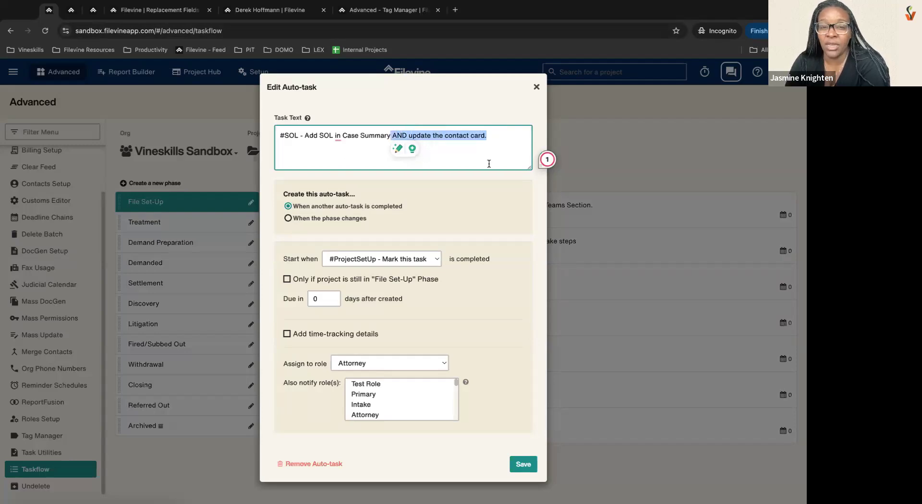
key("BackSpace")
type(".")
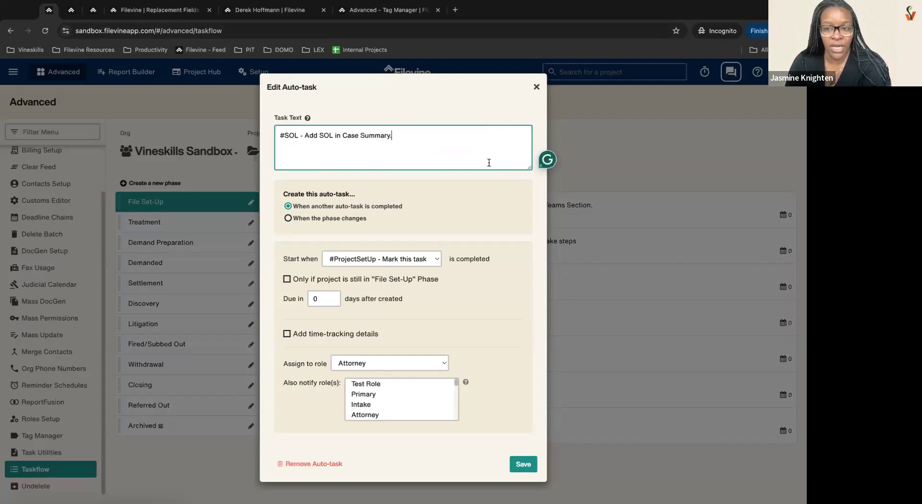
left_click(537, 87)
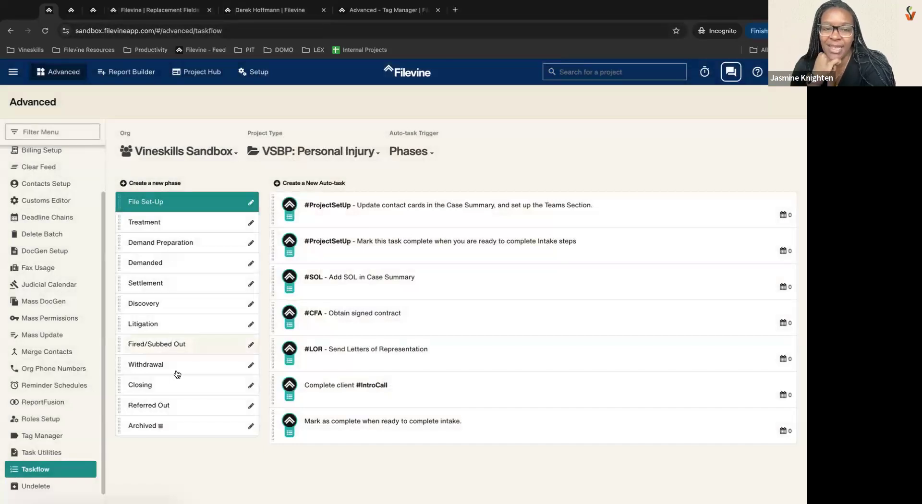
Step: Browse the Settlement, Closing and Withdrawal phases, ending on Closing's final #audit task
left_click(165, 287)
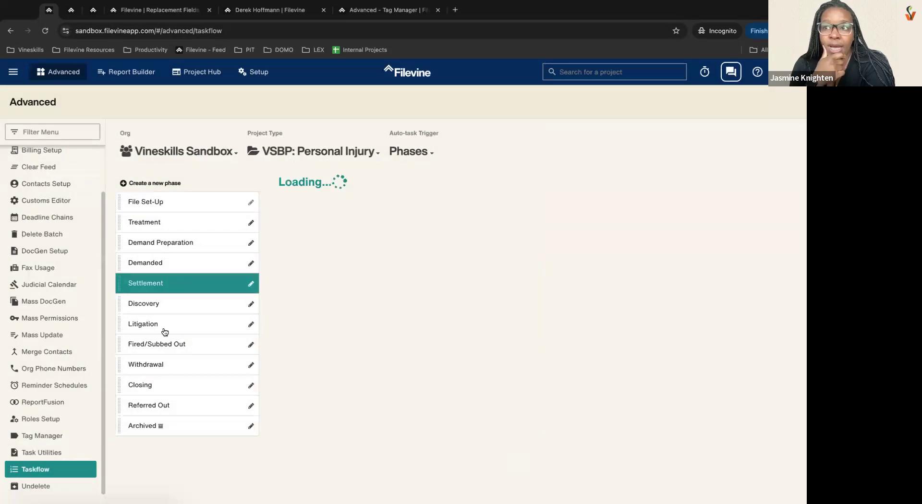
left_click(156, 390)
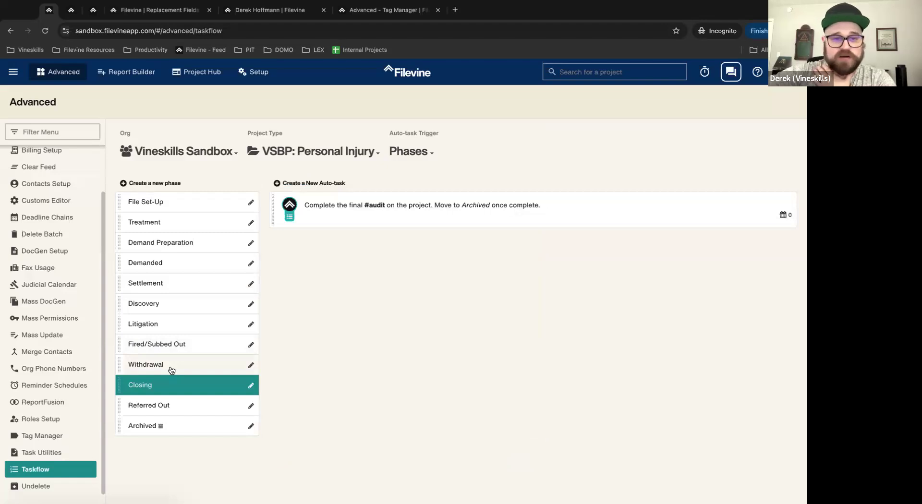
left_click(171, 371)
left_click(168, 384)
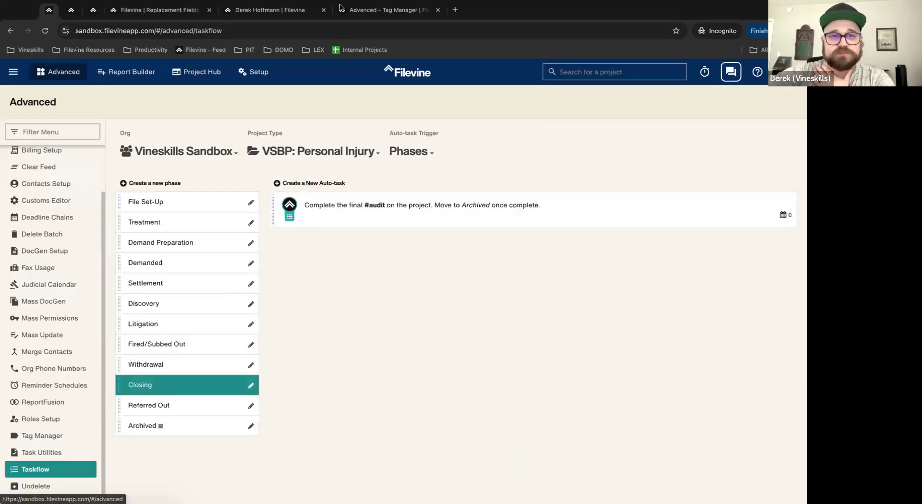
left_click(307, 9)
Step: Open the project's Settlements section and highlight the Settlement Checklist heading
scroll(68, 349, "down", 2)
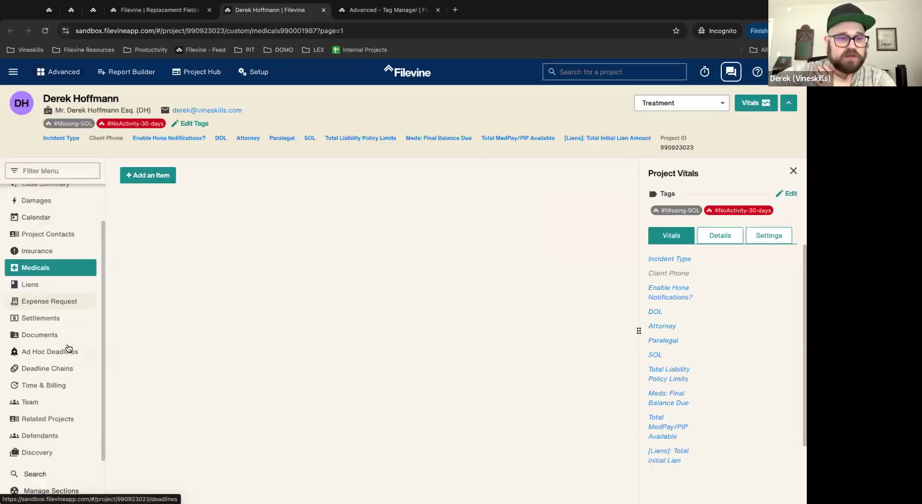
left_click(52, 319)
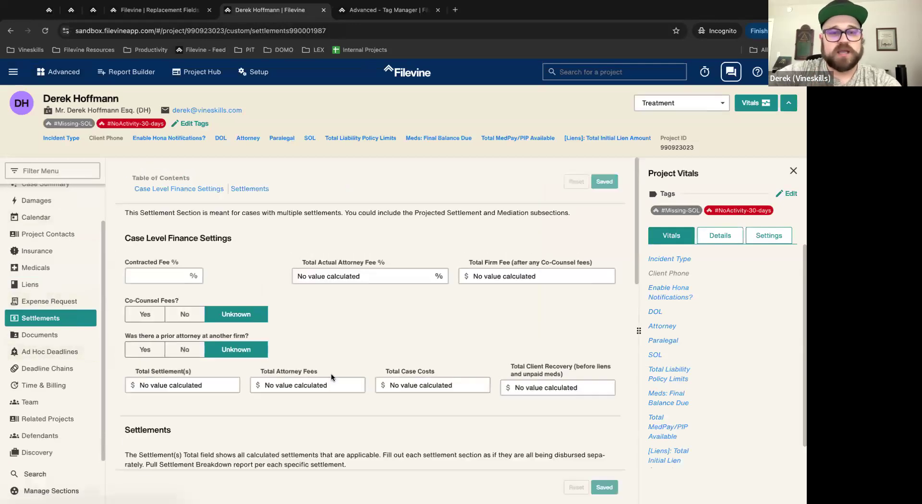
scroll(331, 373, "down", 10)
left_click_drag(124, 216, 277, 222)
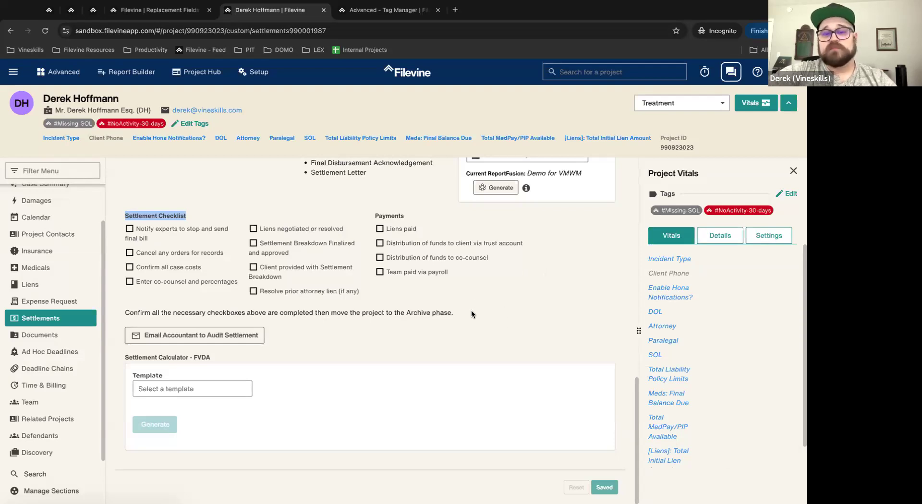
left_click(469, 290)
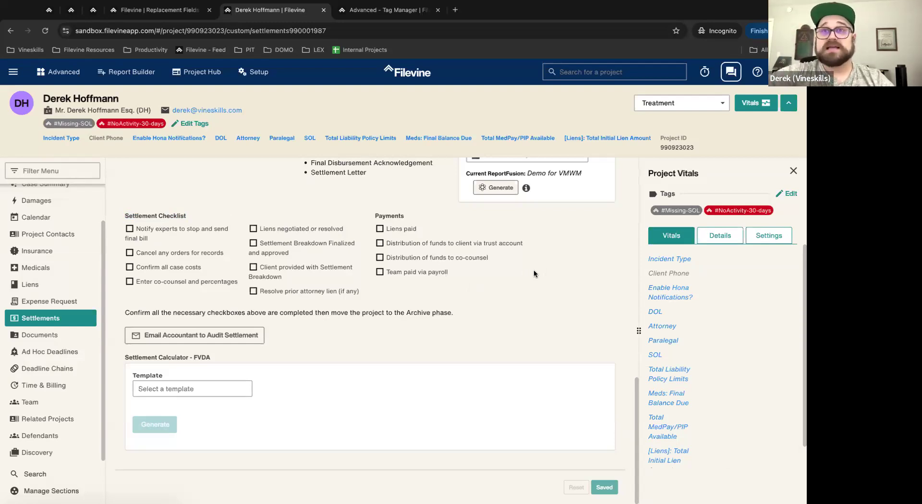
Step: Tick seven Settlement Checklist items, from notifying experts to sending the client the breakdown
left_click(130, 229)
left_click(130, 253)
left_click(130, 267)
left_click(130, 282)
left_click(253, 229)
left_click(253, 243)
left_click(253, 267)
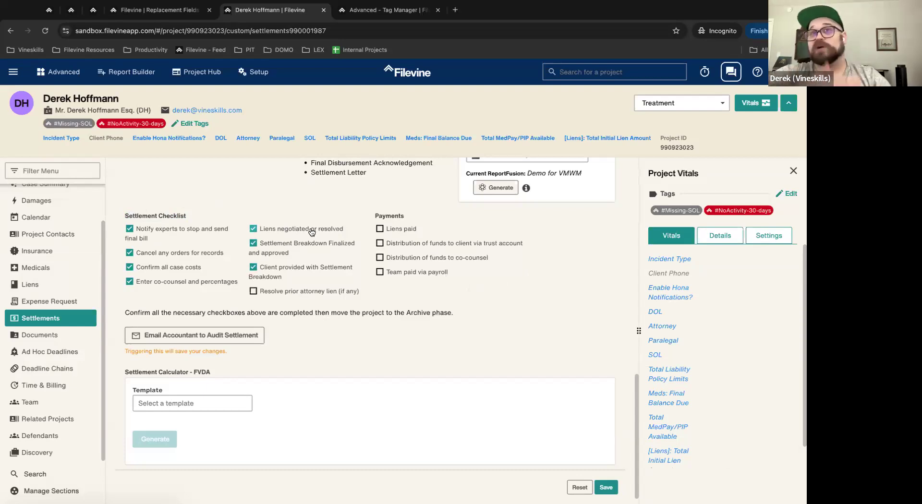
Step: Untick all seven Settlement Checklist items again
left_click(129, 228)
left_click(129, 253)
left_click(129, 267)
left_click(129, 281)
left_click(253, 243)
left_click(253, 229)
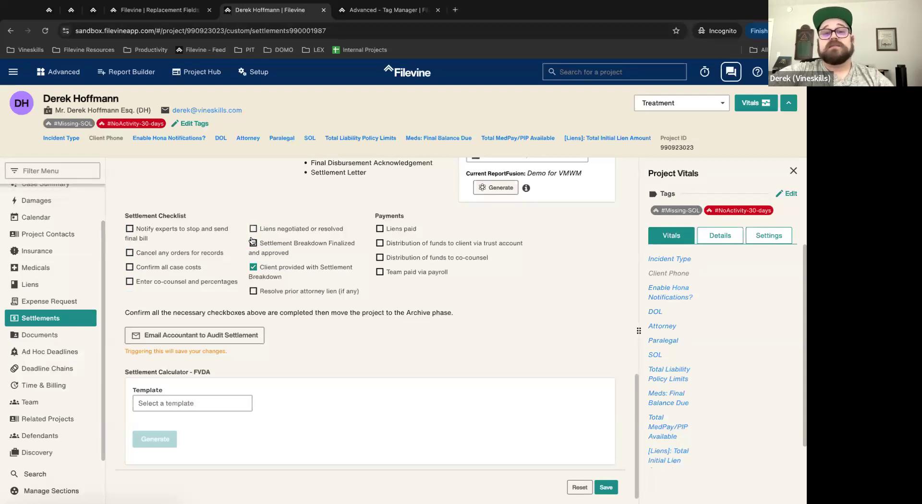
left_click(254, 267)
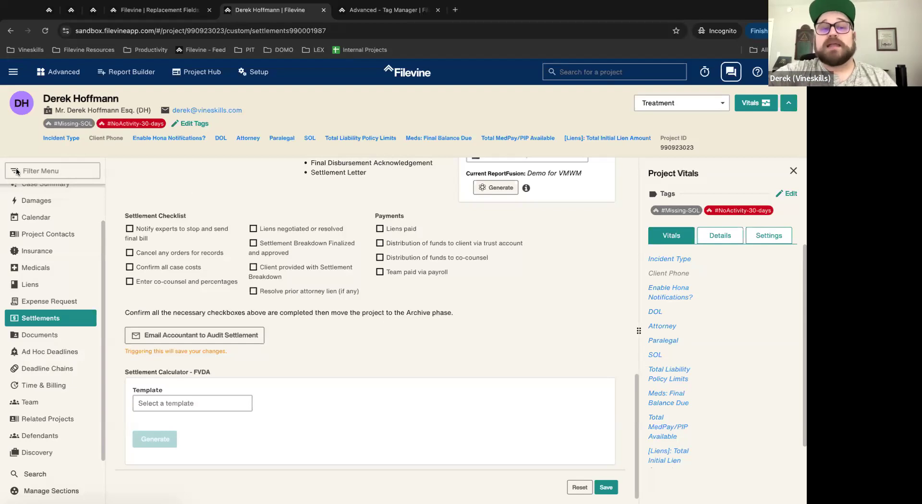
Step: Highlight the checklist and Payments list, then go to the Advanced Customs Editor
left_click_drag(122, 214, 496, 269)
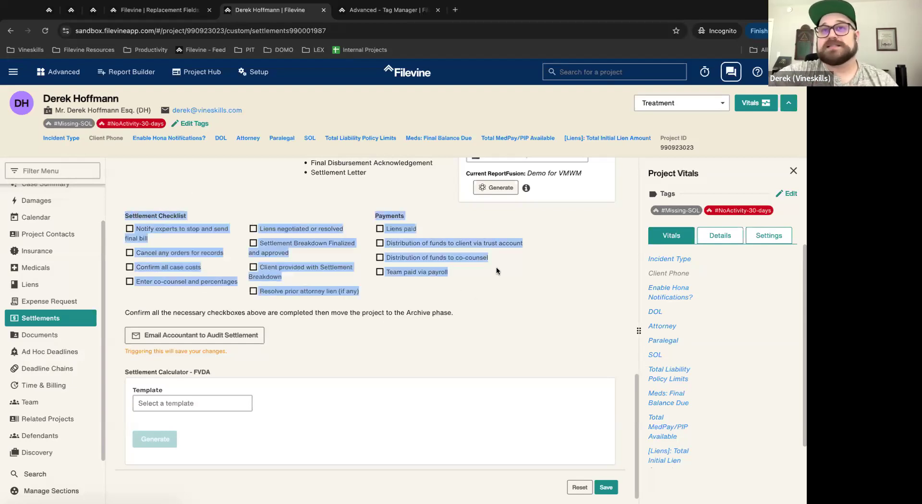
left_click(126, 217)
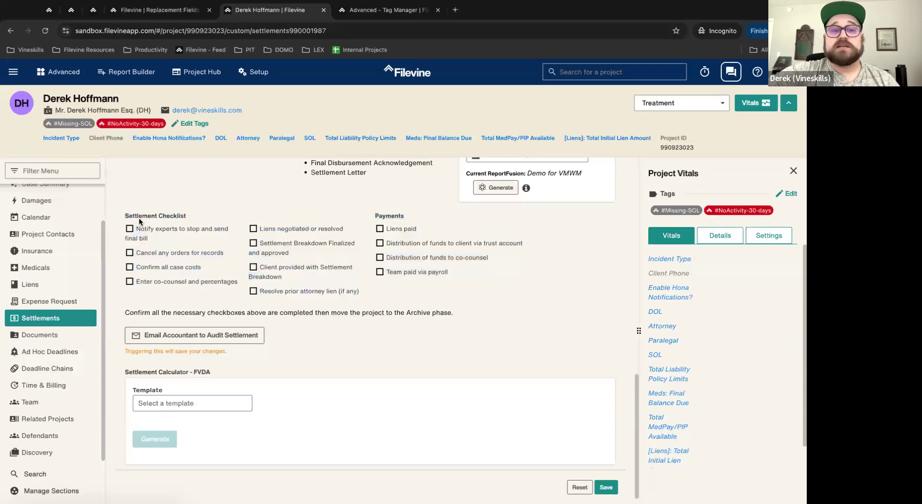
left_click_drag(125, 217, 513, 281)
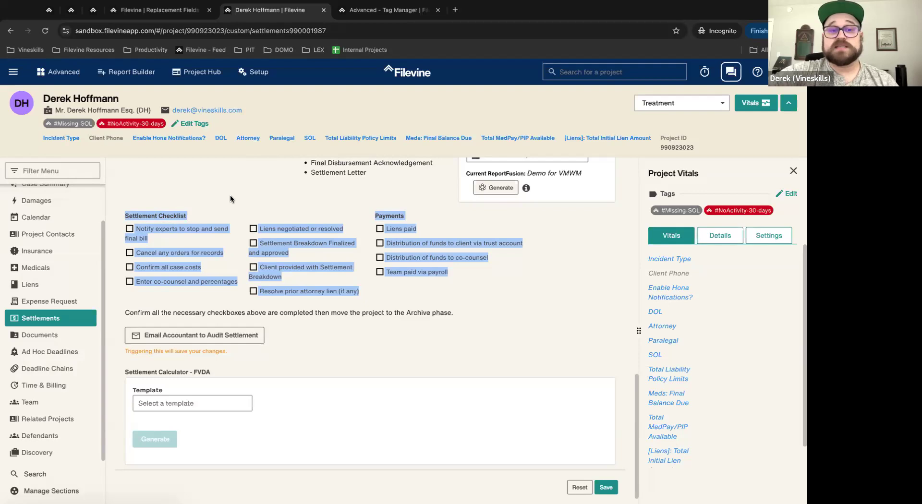
left_click(123, 230)
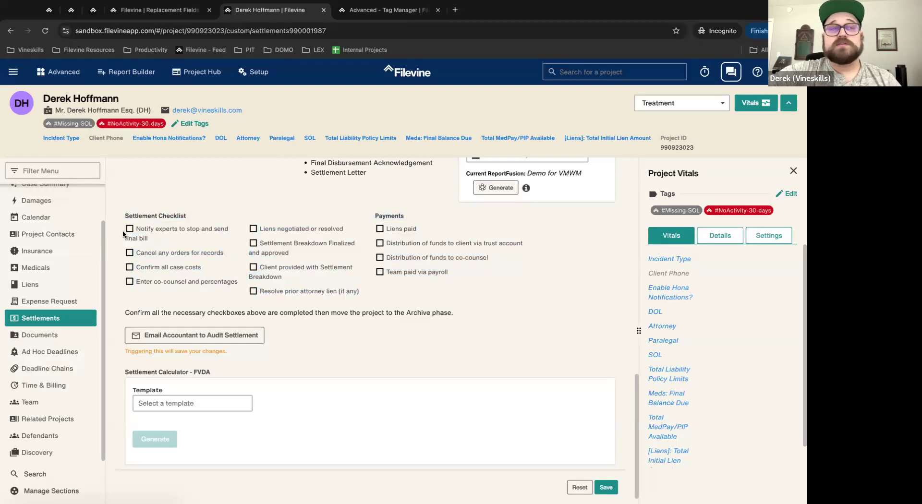
left_click(48, 10)
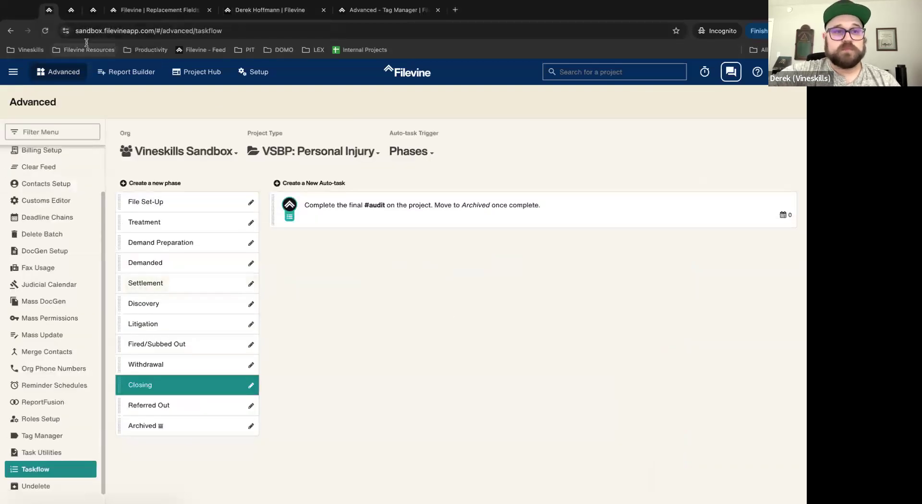
left_click(40, 207)
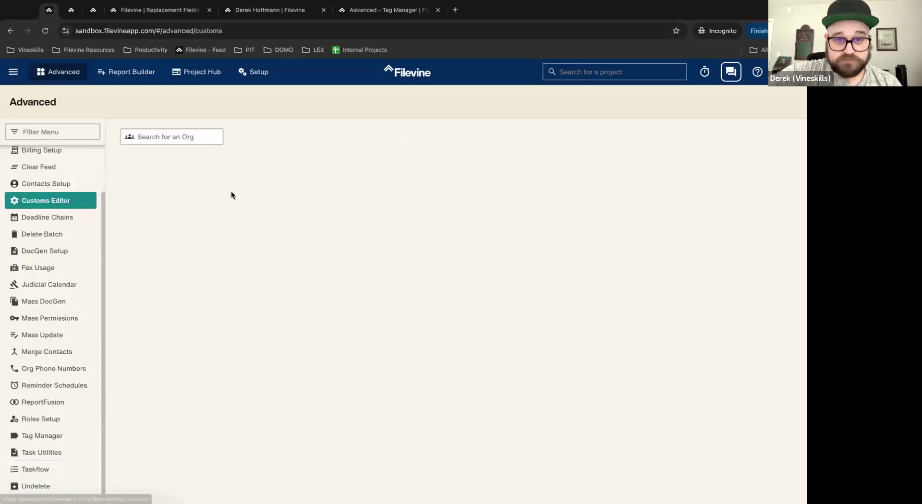
Step: Pick org Vineskills Sandbox, VSBP: Criminal Defense, and start a new Case Summary field
left_click(186, 138)
left_click(177, 168)
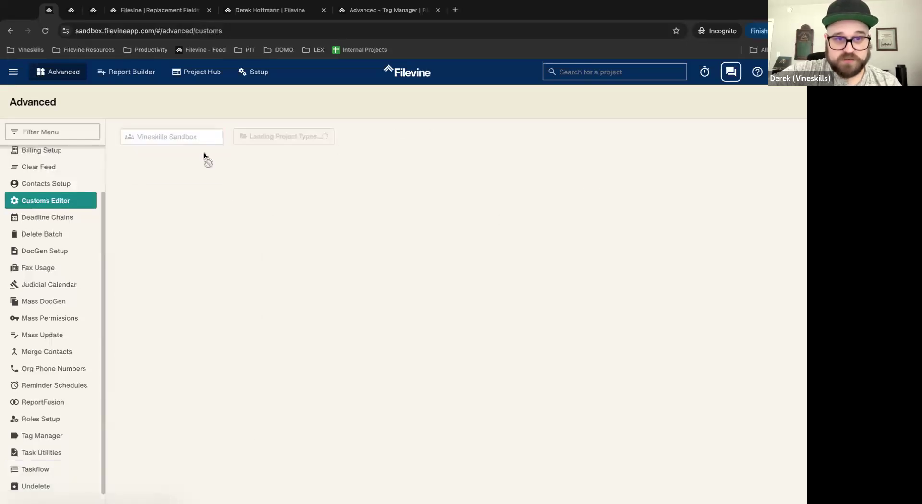
left_click(289, 138)
left_click(288, 286)
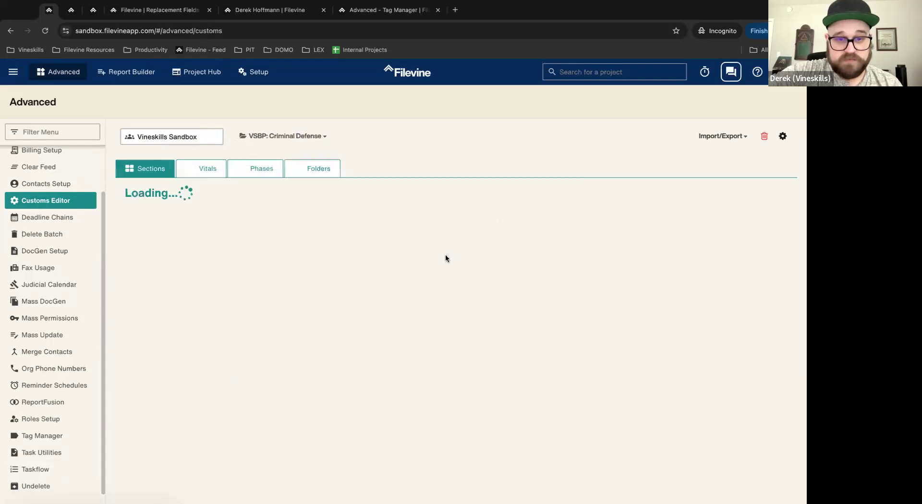
scroll(258, 383, "down", 3)
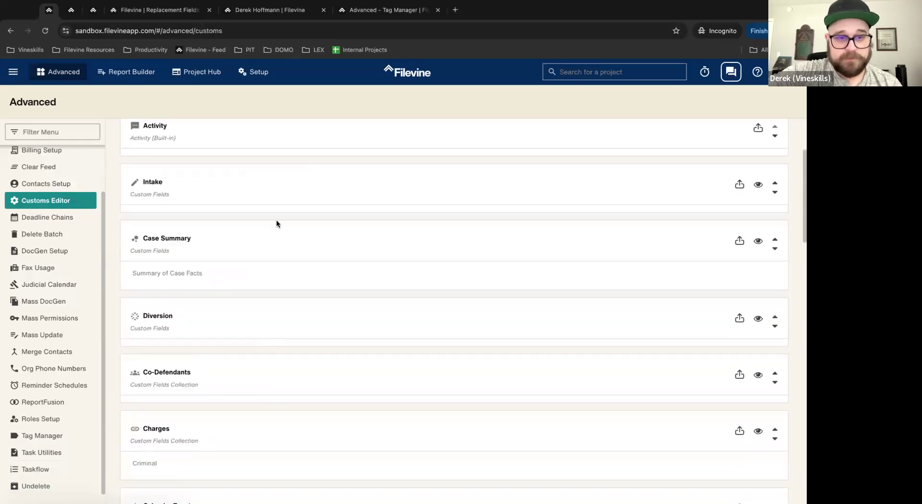
left_click(265, 239)
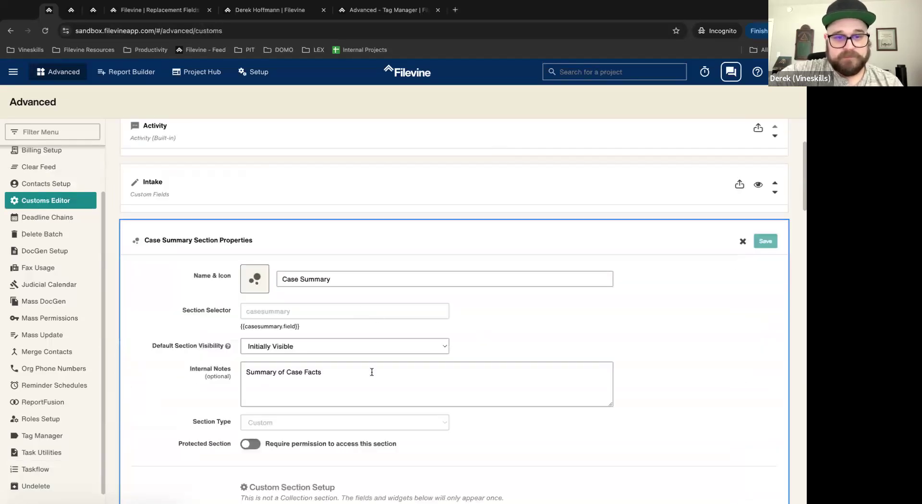
scroll(370, 372, "down", 5)
left_click(328, 284)
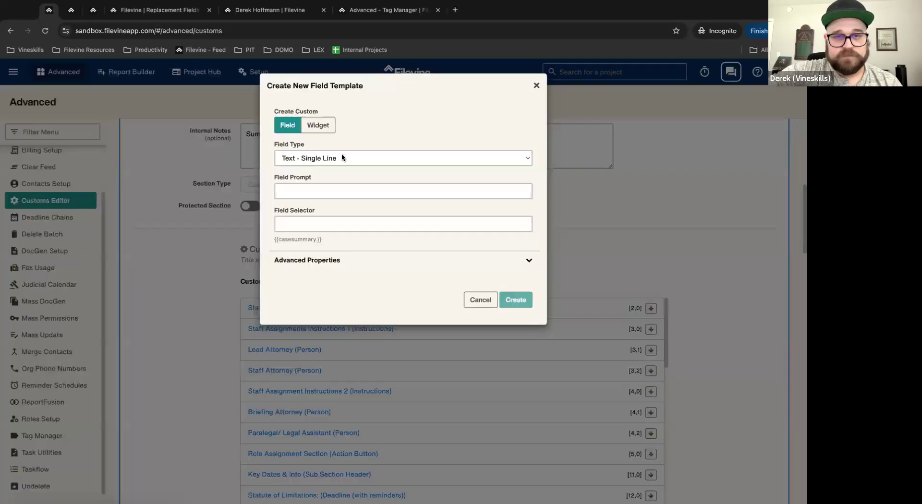
Step: Set the new field's type to Amount - Number instead of Yes/No
left_click(329, 160)
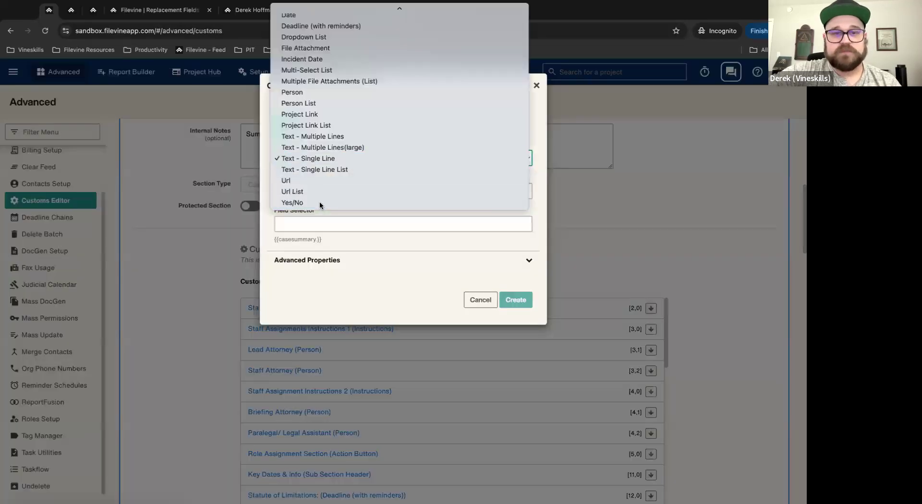
left_click(319, 201)
left_click(304, 158)
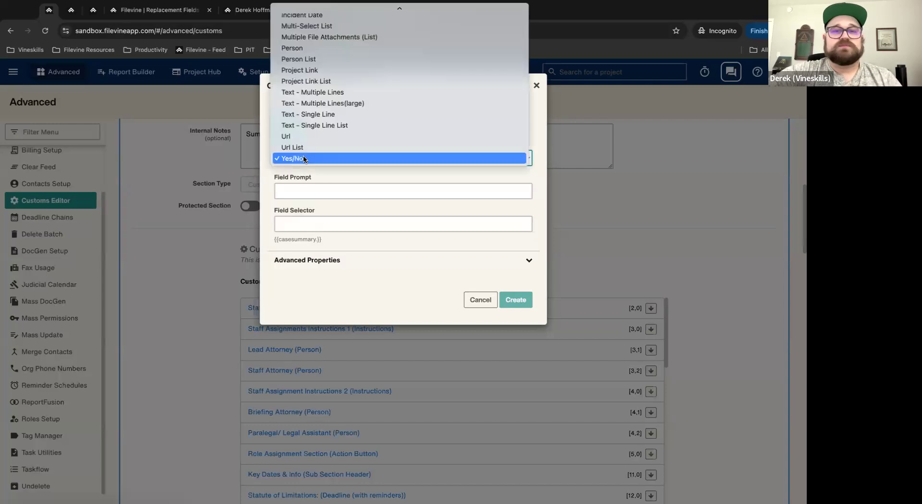
left_click(304, 158)
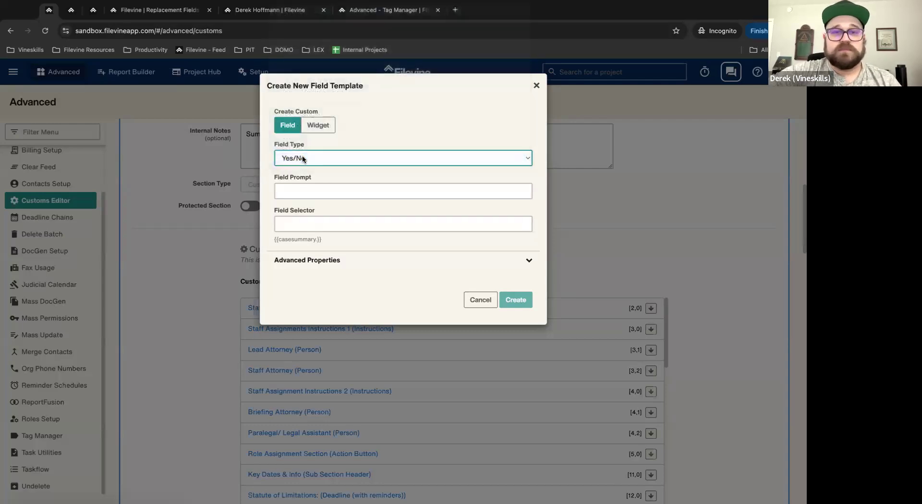
left_click(302, 155)
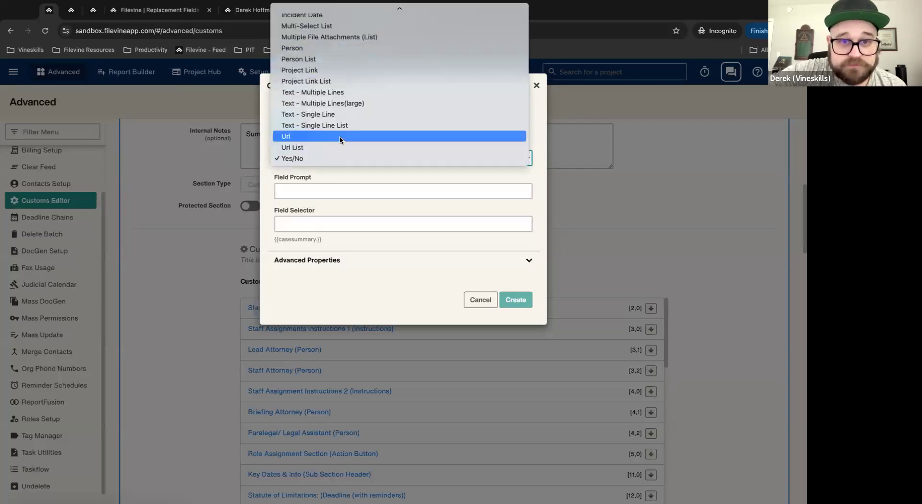
scroll(340, 139, "up", 5)
left_click(310, 37)
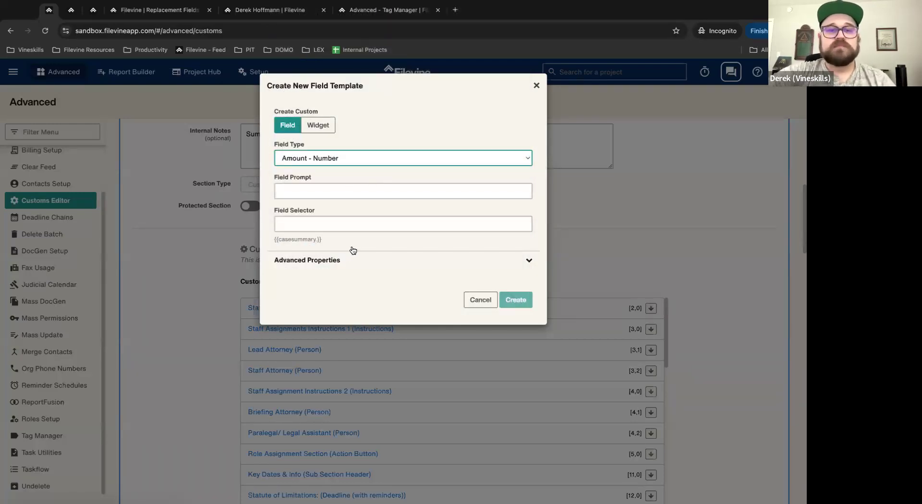
Step: In Advanced Properties, keep visibility as Show, Always
left_click(351, 257)
left_click(315, 327)
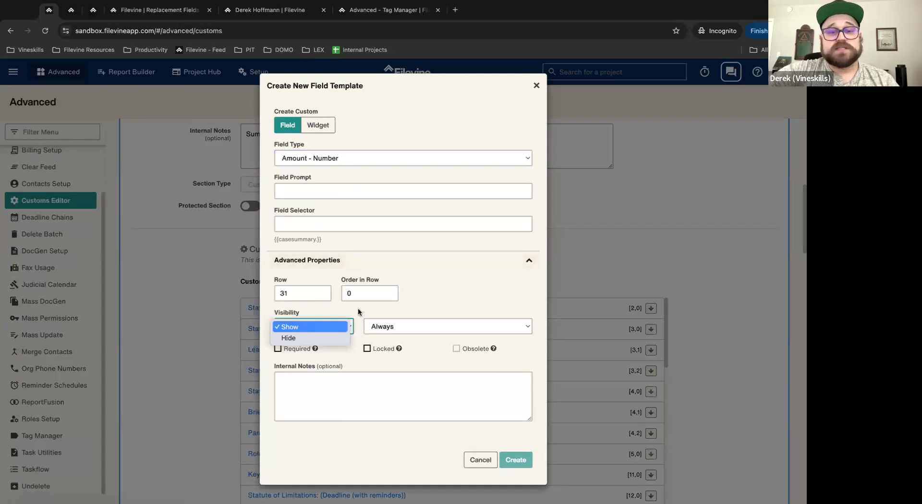
left_click(303, 330)
left_click(303, 332)
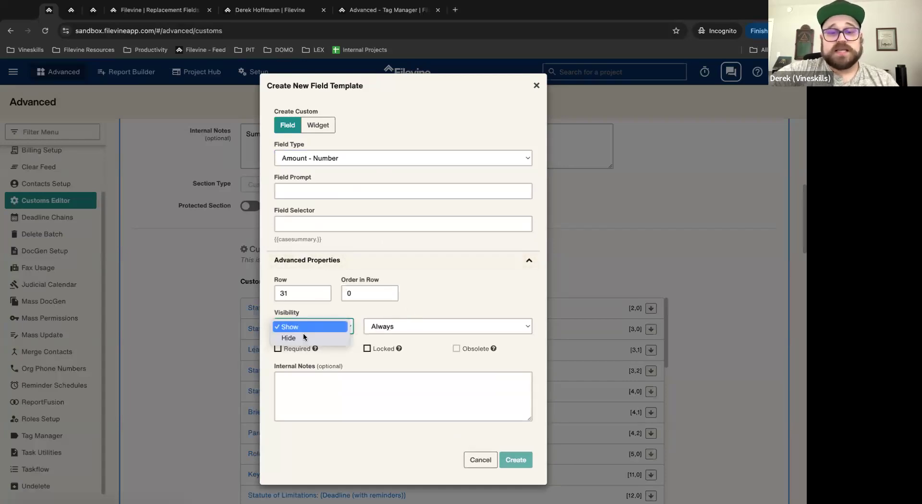
left_click(303, 328)
left_click(402, 329)
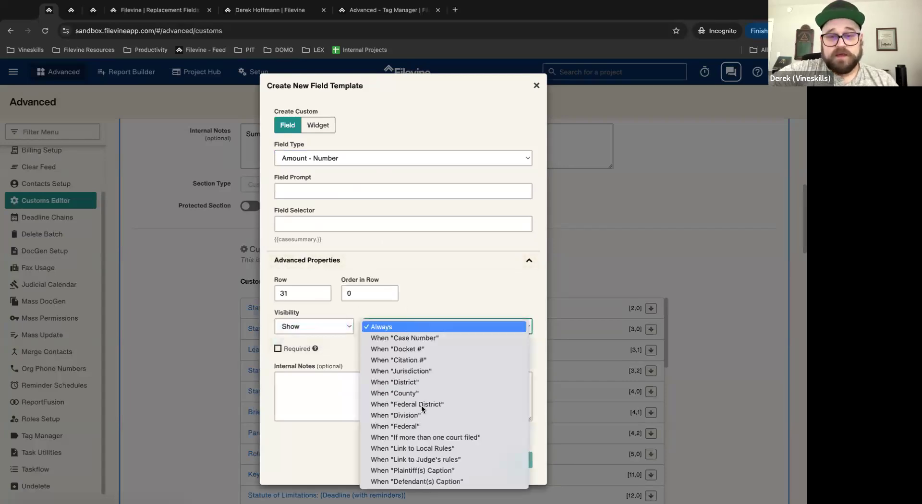
left_click(445, 261)
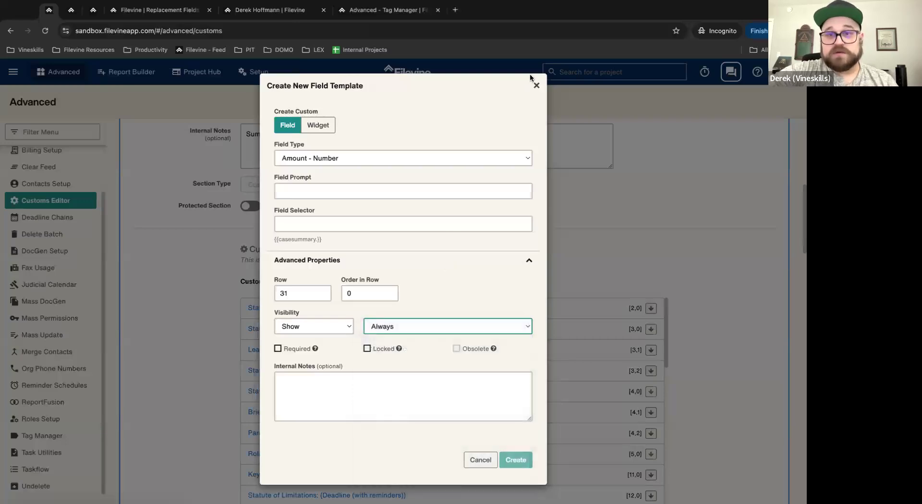
Step: Abandon the new field and switch the project type to VSBP: Personal Injury
left_click(536, 85)
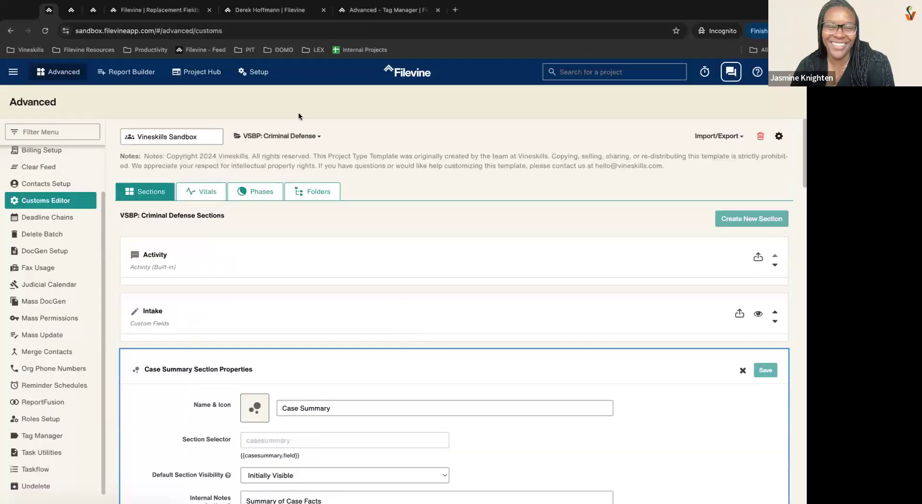
left_click(293, 137)
scroll(315, 367, "down", 3)
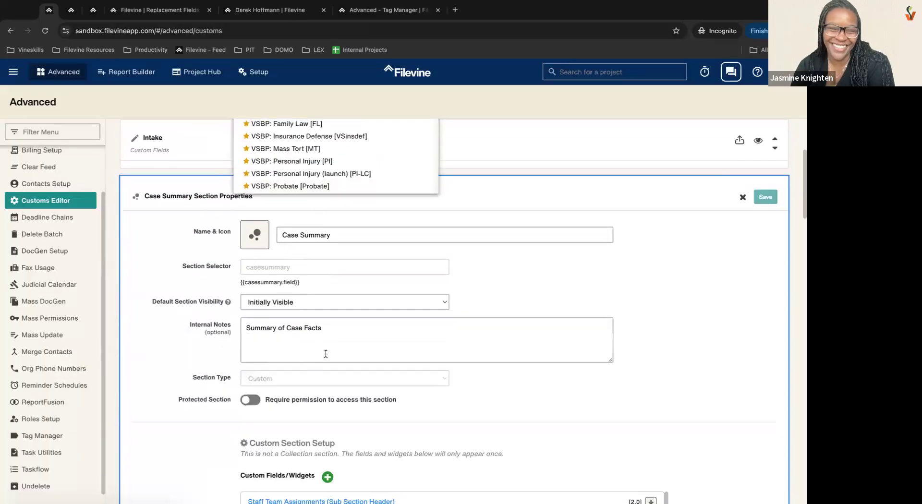
scroll(303, 319, "up", 3)
scroll(302, 317, "down", 1)
scroll(302, 317, "down", 1)
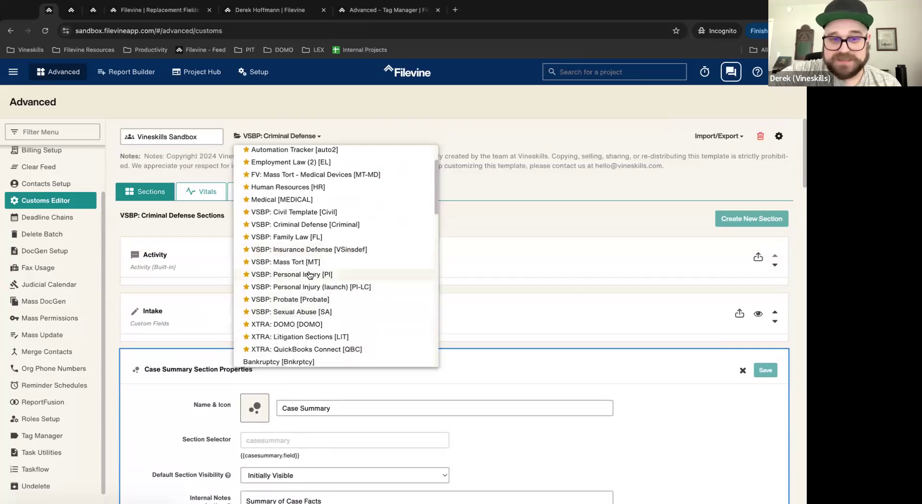
left_click(299, 275)
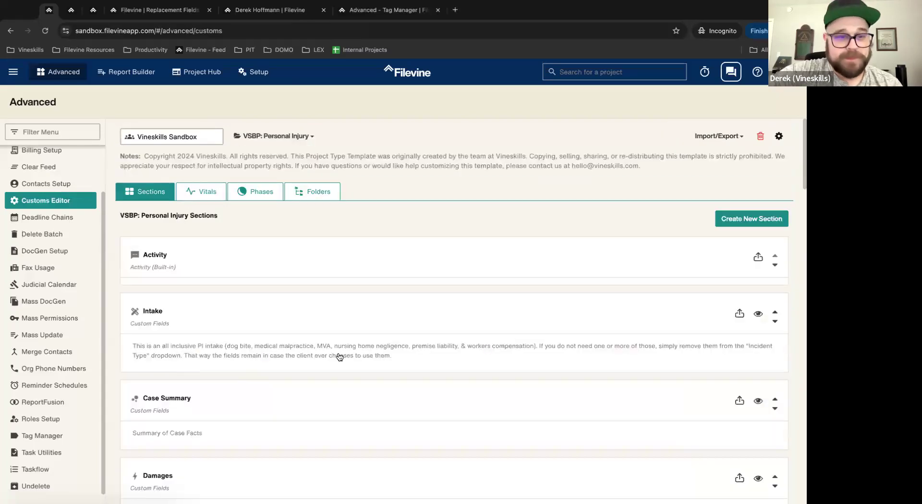
Step: Peek at Intake, then add a new field to Settlements and show its advanced properties
scroll(340, 358, "down", 3)
left_click(342, 226)
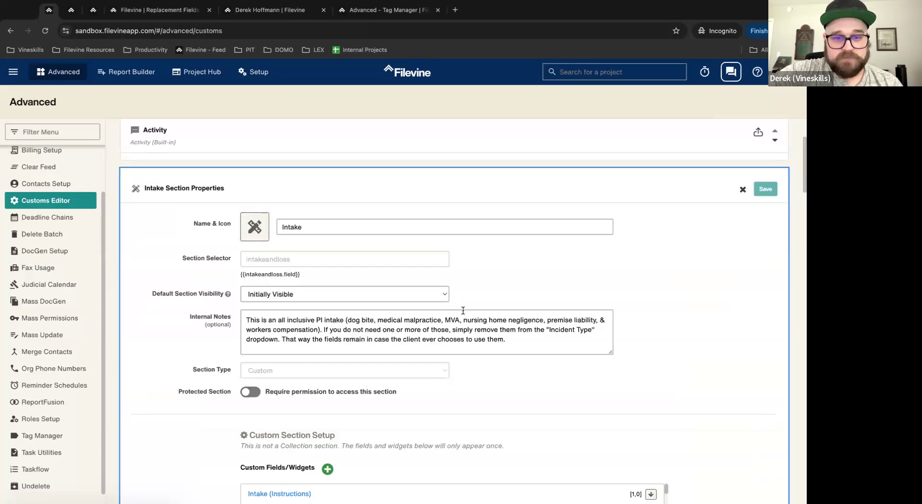
scroll(462, 310, "down", 5)
scroll(755, 113, "up", 10)
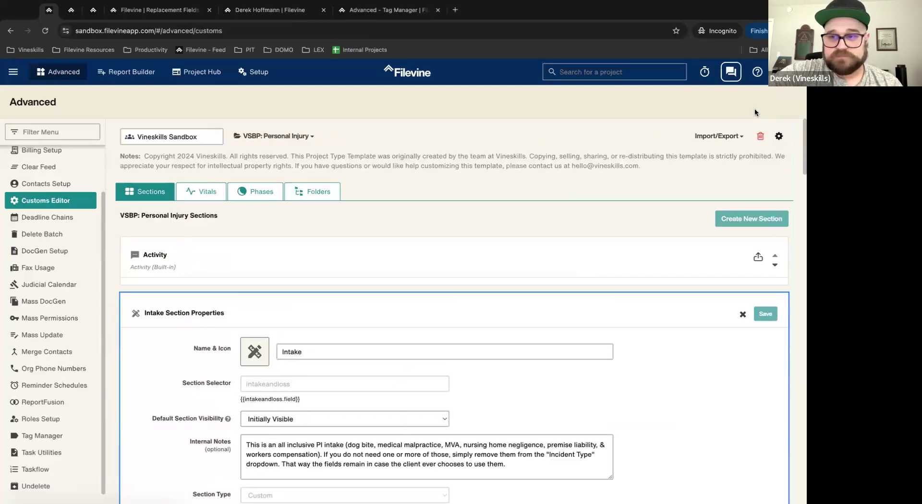
left_click(743, 314)
scroll(501, 392, "down", 8)
left_click(517, 336)
scroll(519, 340, "down", 7)
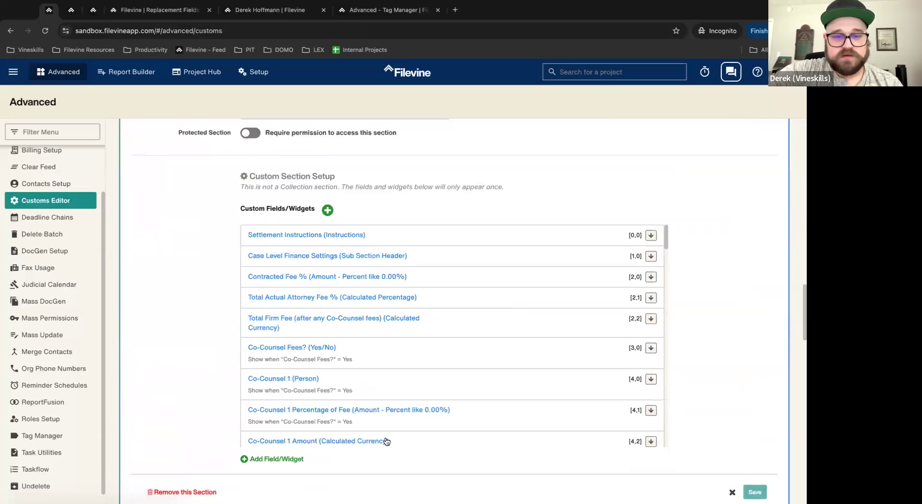
left_click(277, 460)
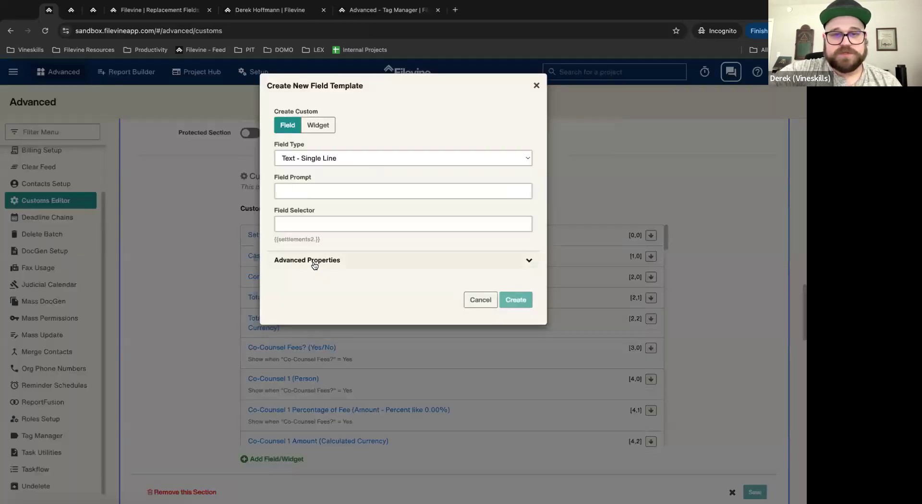
left_click(315, 264)
Step: Name the new field 'TestMe'
left_click(320, 191)
type("Tes Met")
key("BackSpace")
key("BackSpace")
key("BackSpace")
key("BackSpace")
type("tMe")
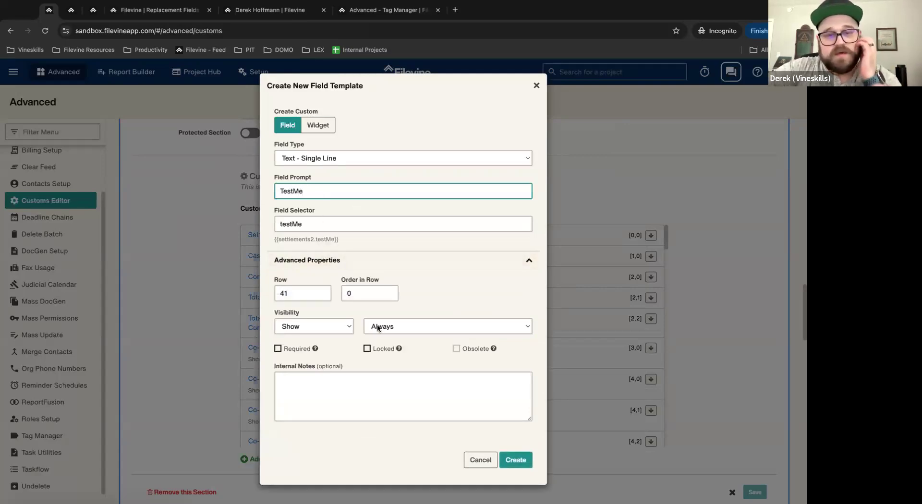
Step: Set visibility to Show When Settlement Checklist Contains
left_click(296, 326)
left_click(382, 326)
left_click(394, 327)
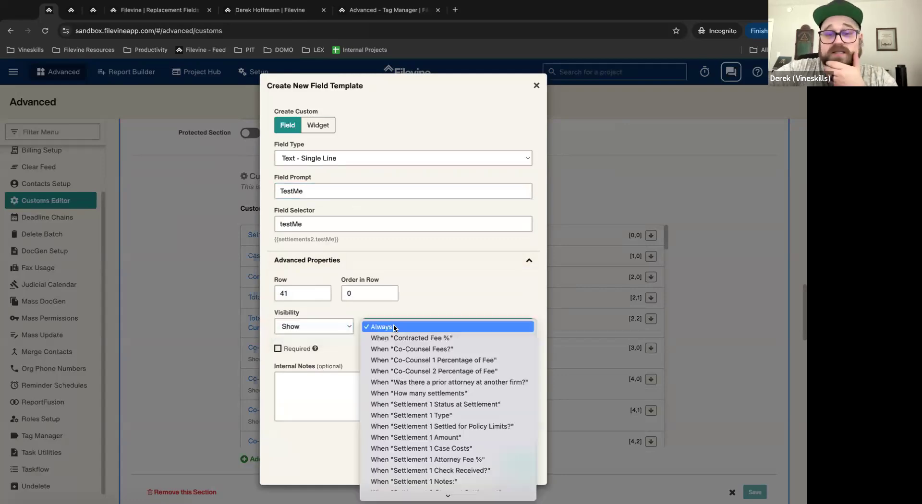
scroll(432, 385, "down", 3)
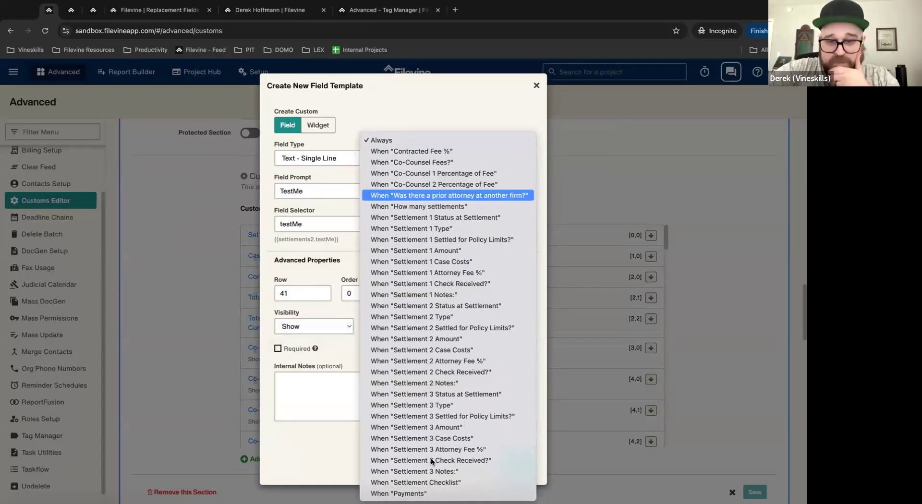
left_click(427, 484)
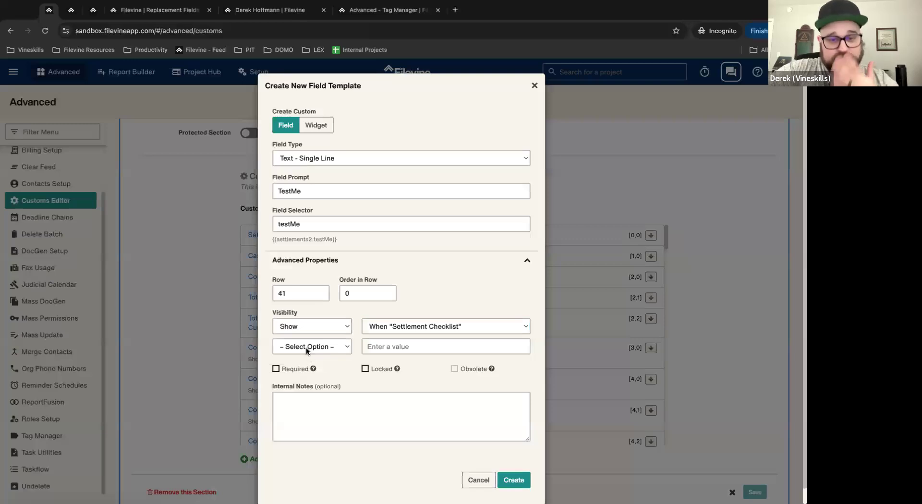
left_click(307, 348)
left_click(298, 380)
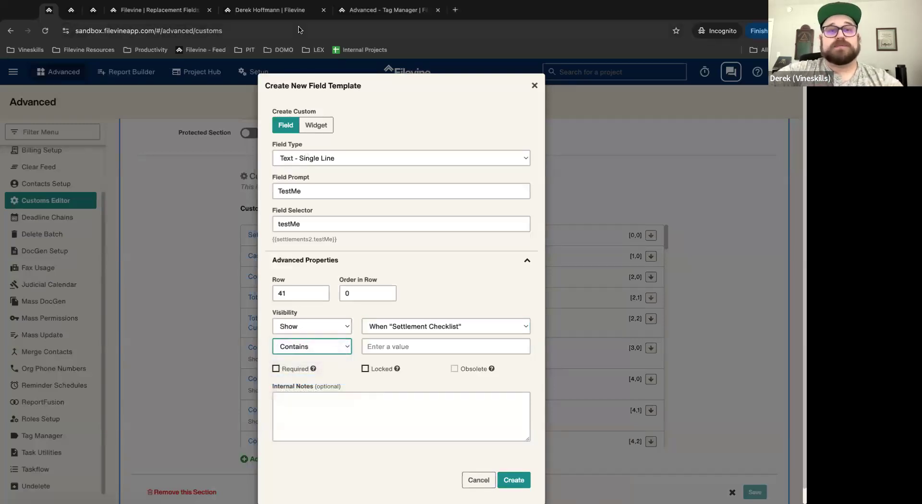
Step: Copy the first checklist item's label from the project and paste it as the condition value
left_click(281, 10)
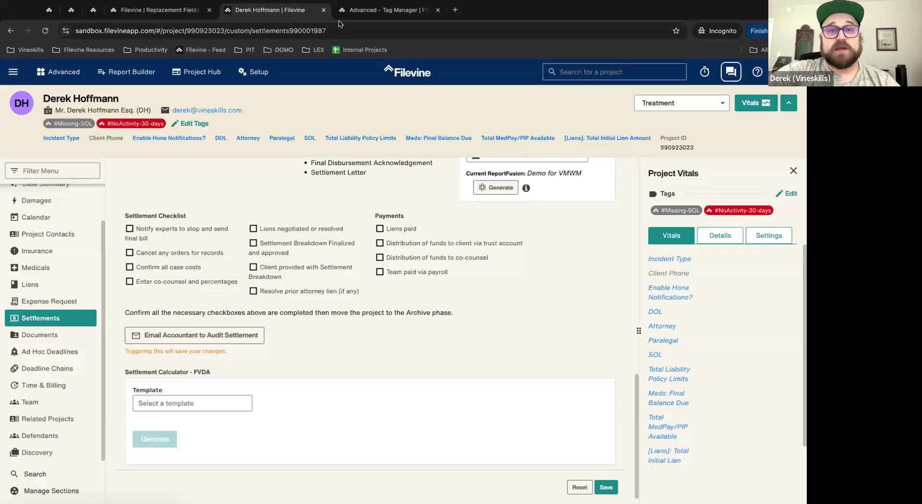
triple_click(137, 235)
key("ctrl+c")
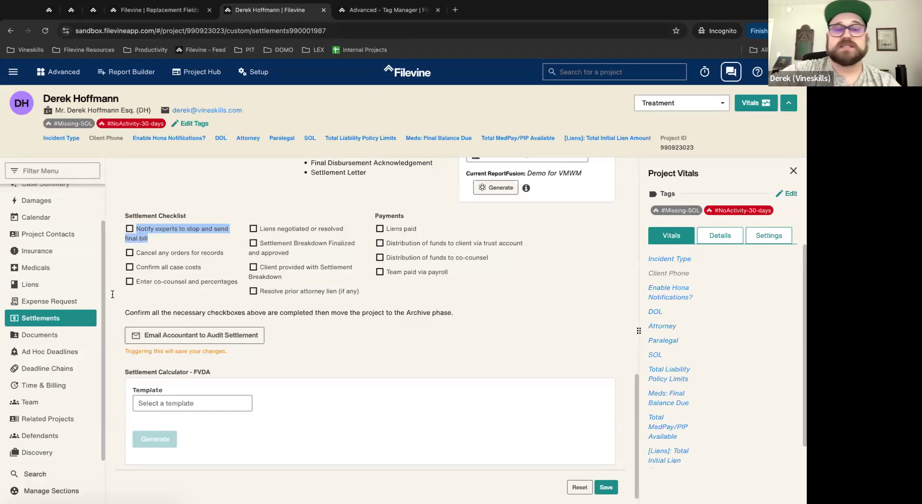
left_click(48, 10)
left_click(425, 348)
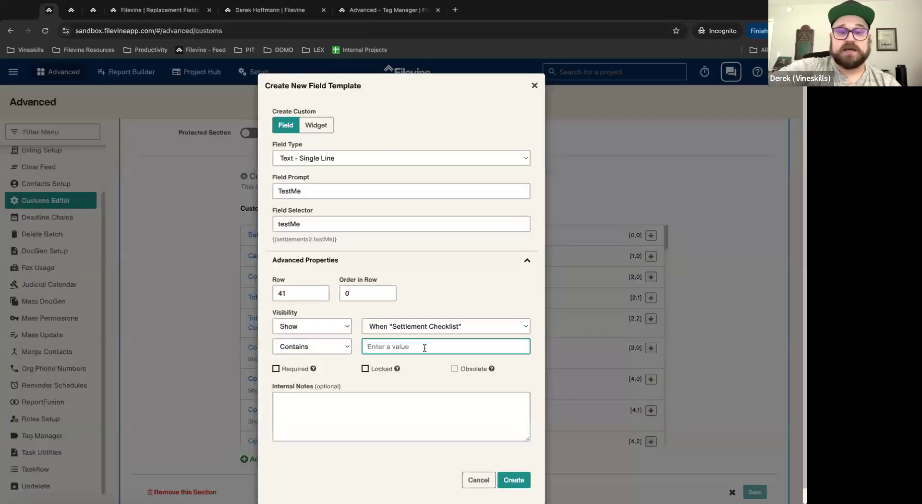
key("ctrl+v")
Step: Add internal note 'Show when "Settlement Checklist" Contains' plus the item label, and create the field
left_click(359, 404)
type("Show")
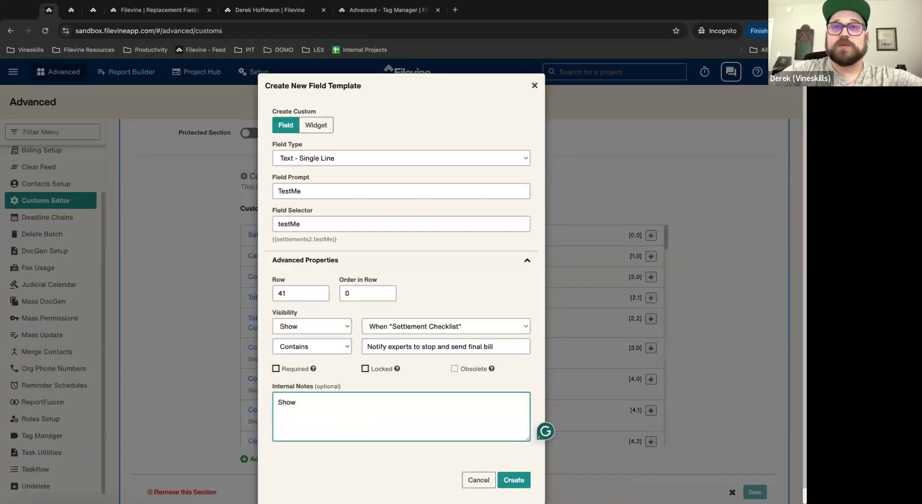
type(" W")
key("BackSpace")
type("wh")
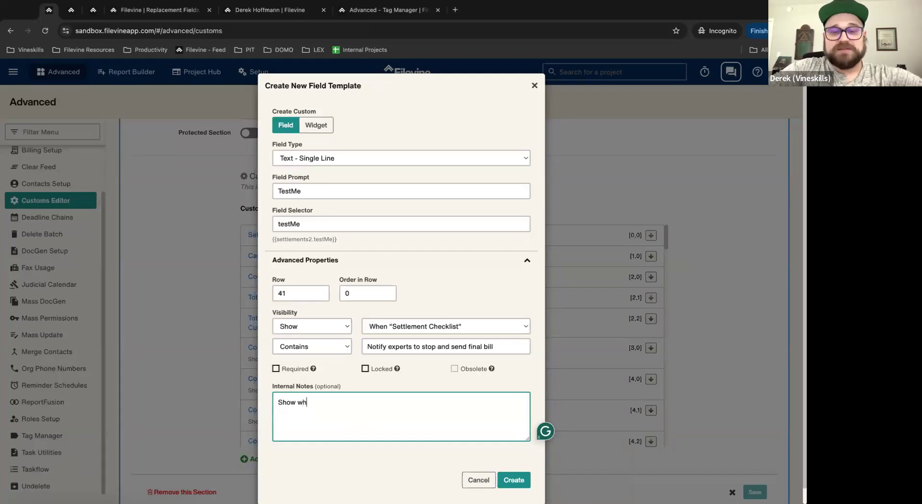
type("en \"Se")
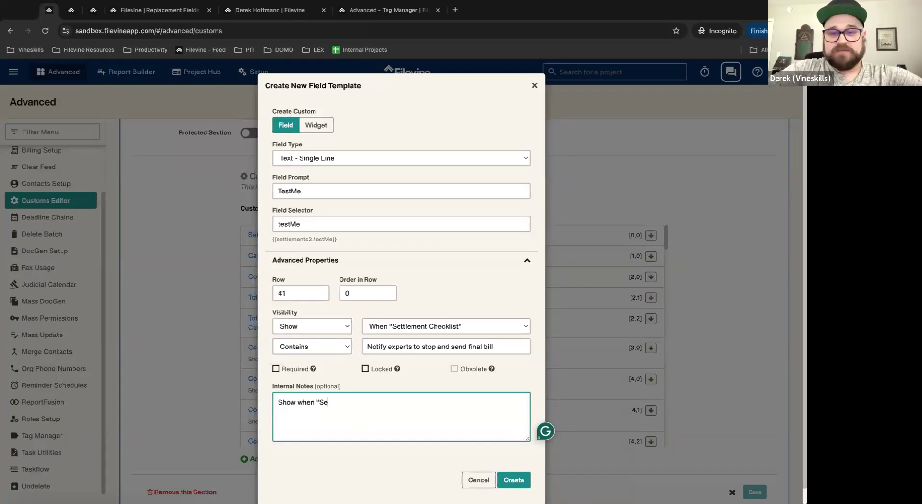
type("ttlement")
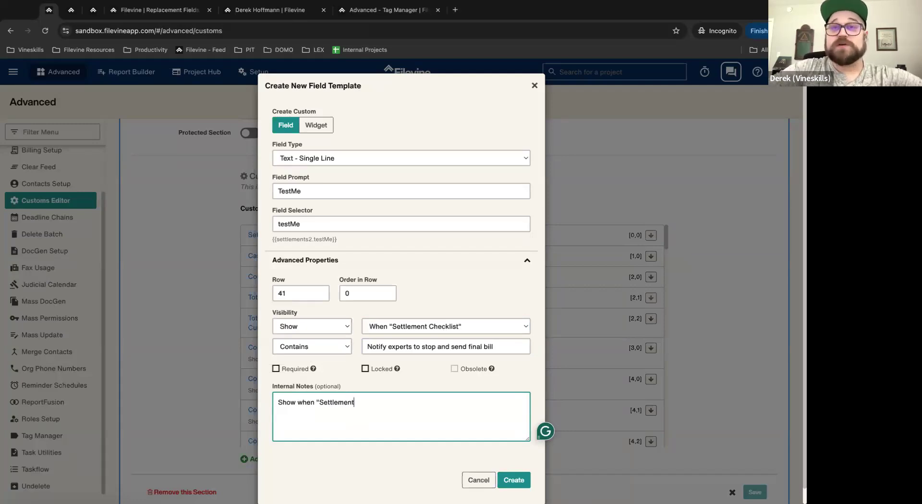
type(" Checklist")
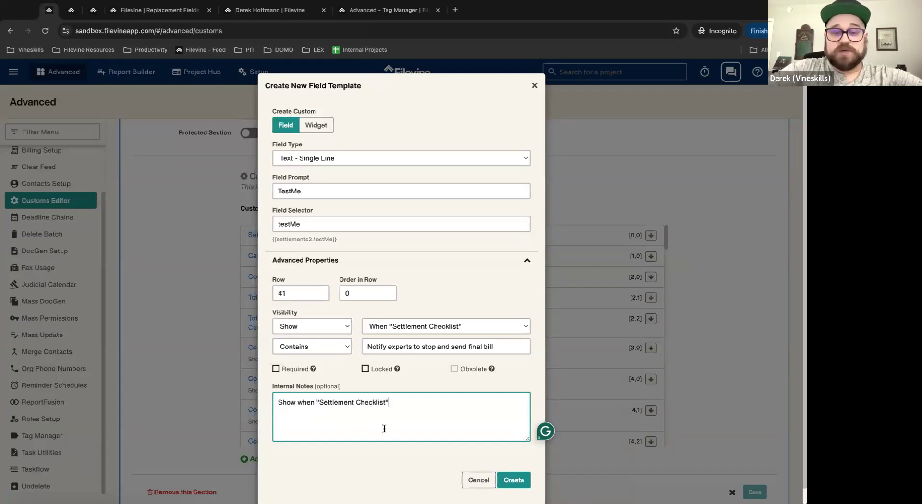
type("\" Conta")
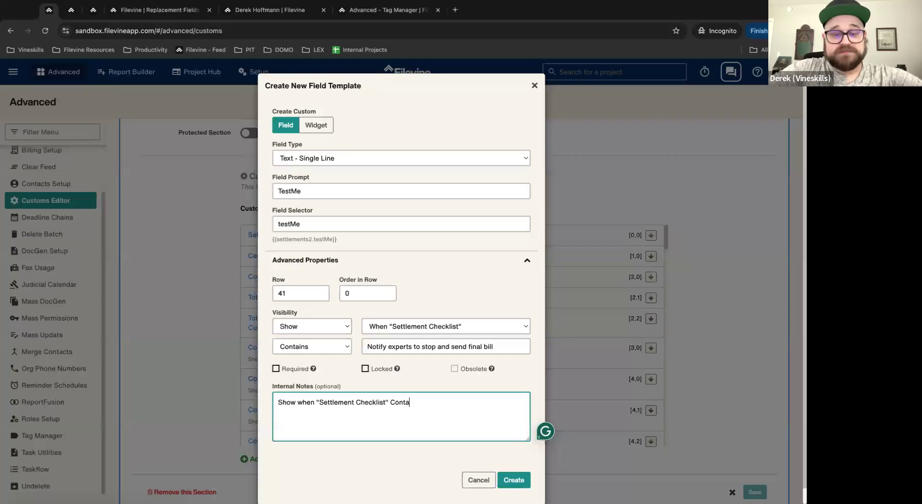
type("ins \"")
key("super+v")
type("\"")
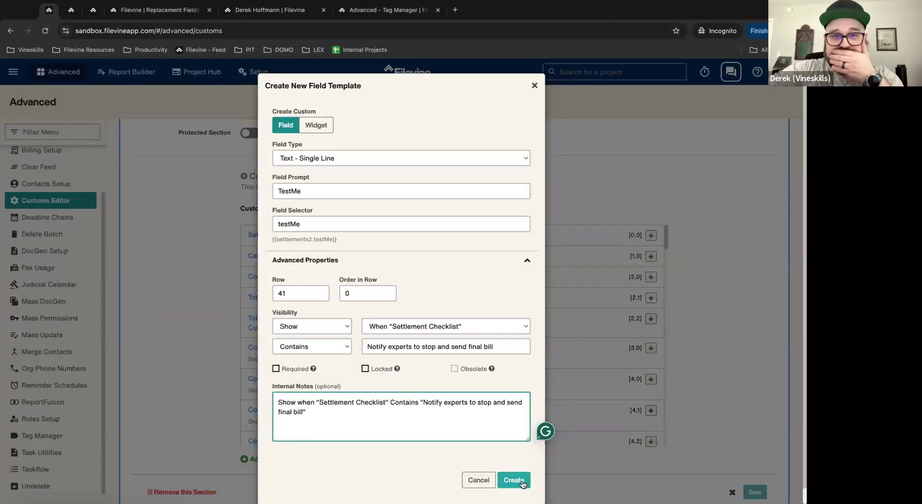
scroll(444, 293, "down", 1)
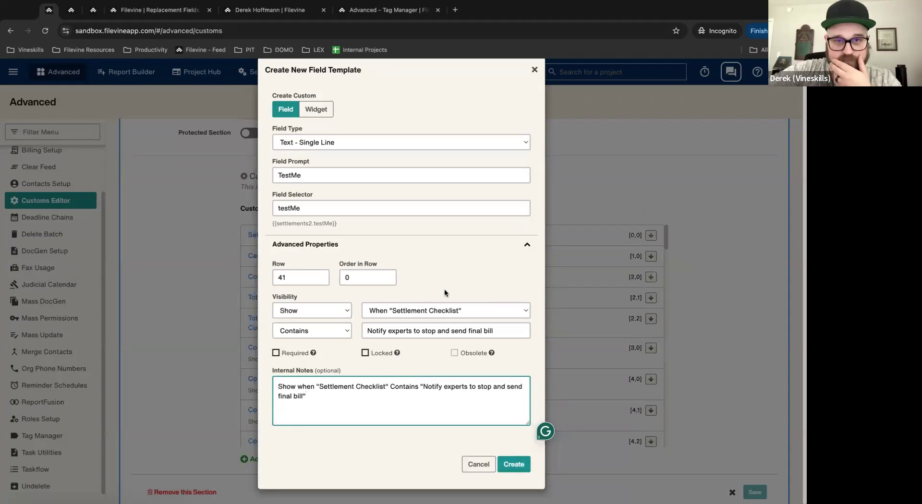
left_click(513, 465)
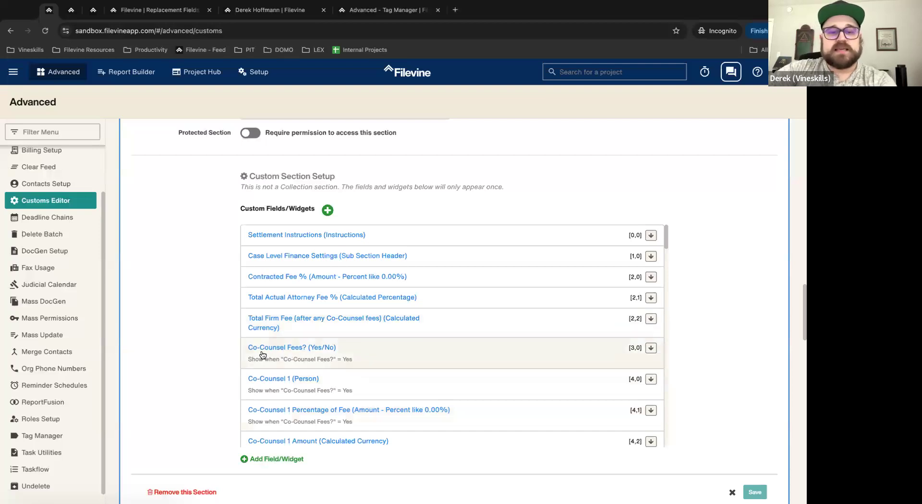
Step: Inspect the Settlement Document Instructions widget's advanced properties and close it unchanged
scroll(375, 358, "down", 3)
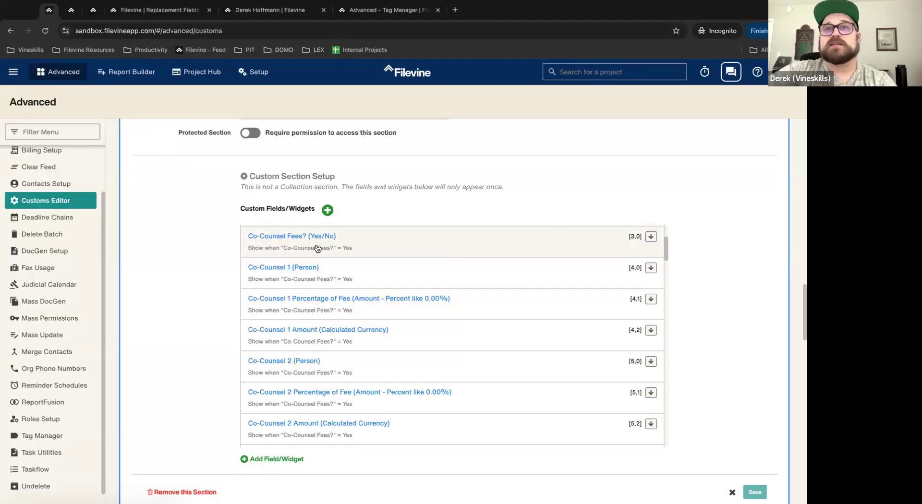
scroll(381, 309, "down", 5)
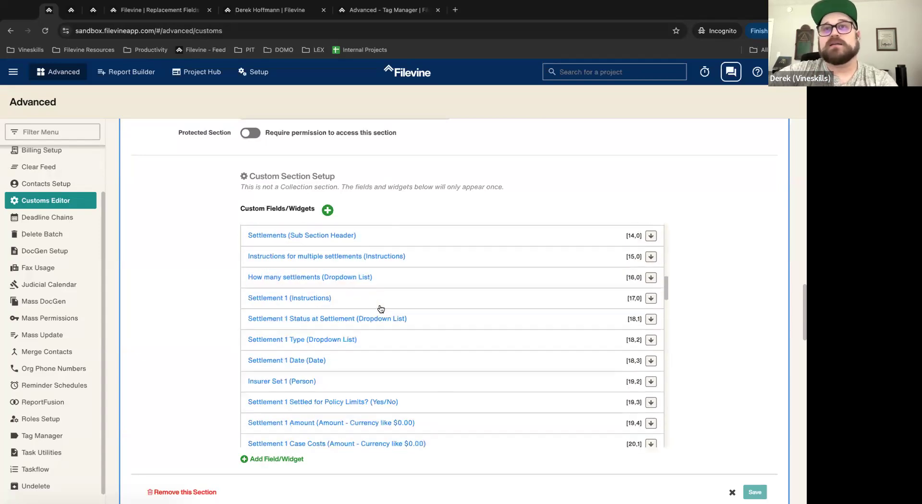
scroll(381, 309, "down", 8)
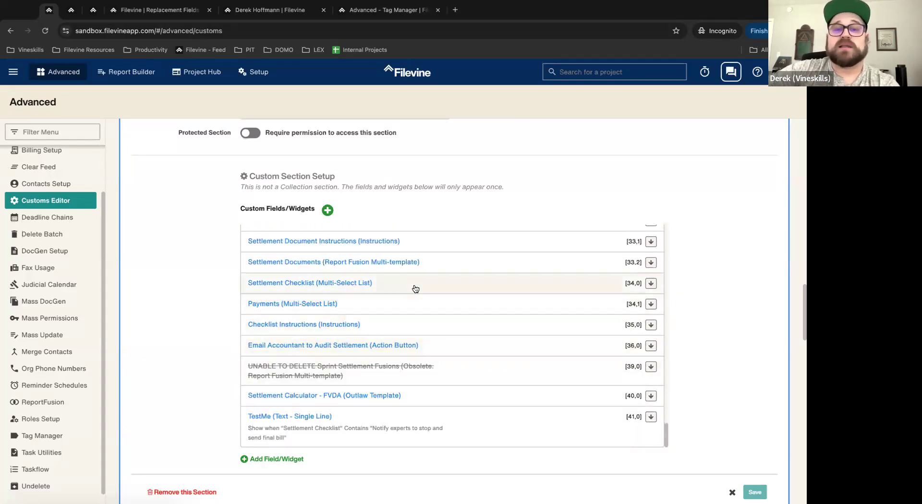
left_click(412, 245)
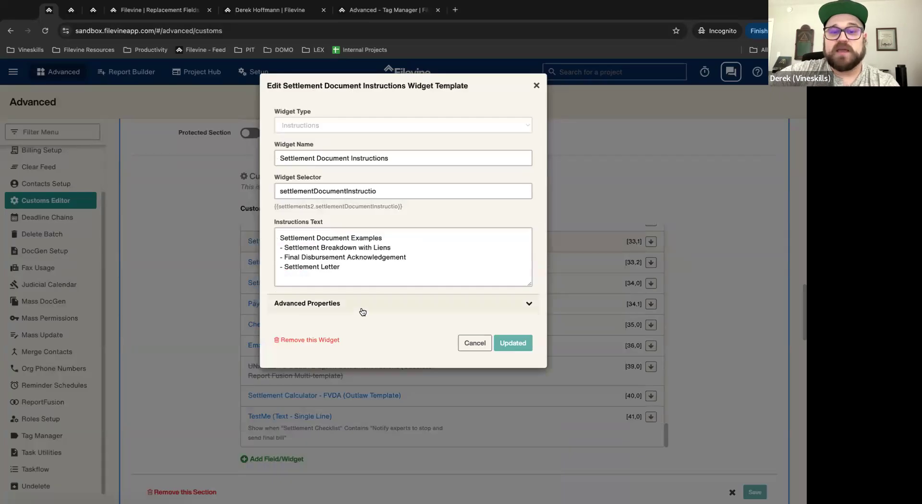
left_click(363, 311)
scroll(409, 405, "down", 1)
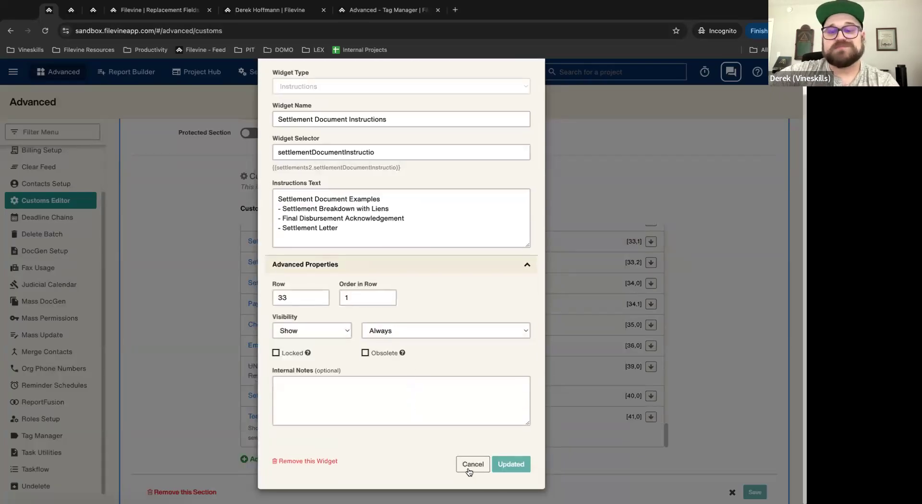
left_click(469, 465)
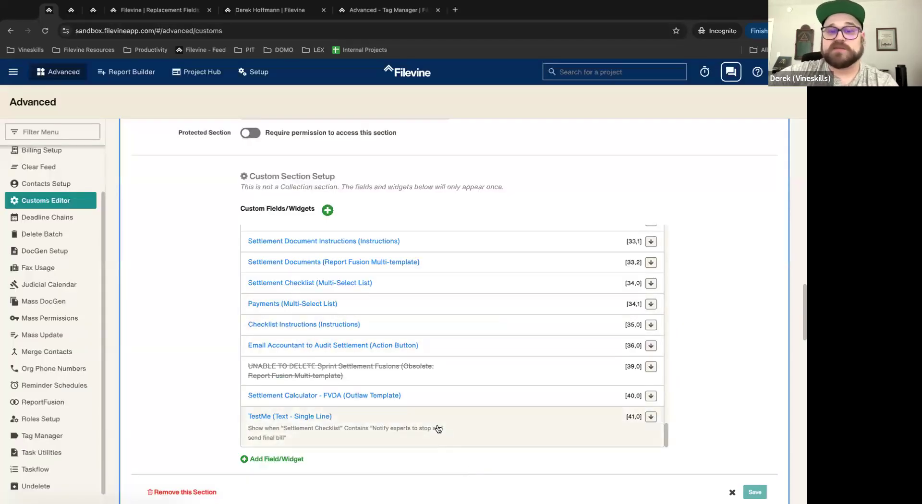
Step: Review TestMe's note and Contains condition, then close its settings unchanged
left_click(438, 429)
left_click(369, 227)
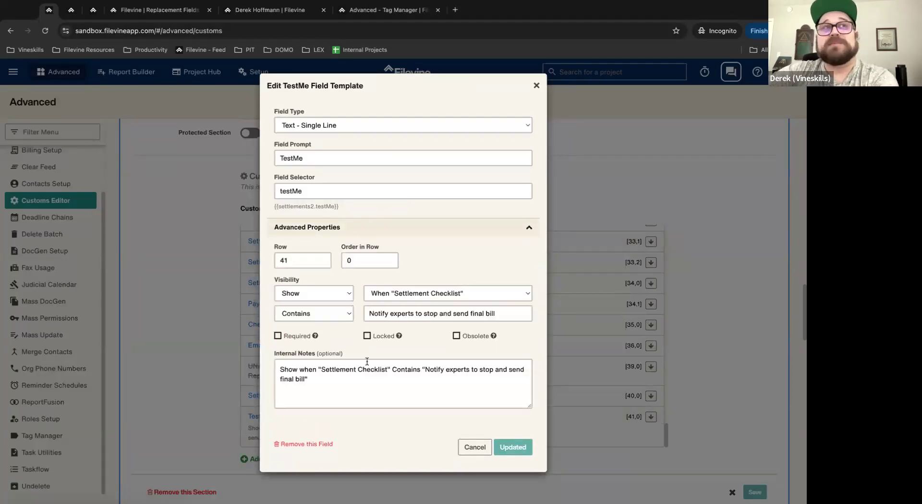
left_click(340, 370)
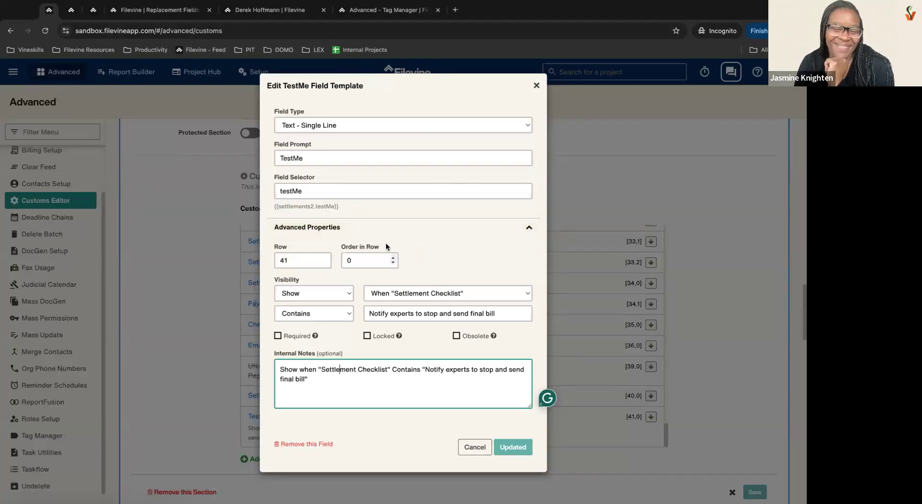
left_click(312, 314)
left_click(310, 314)
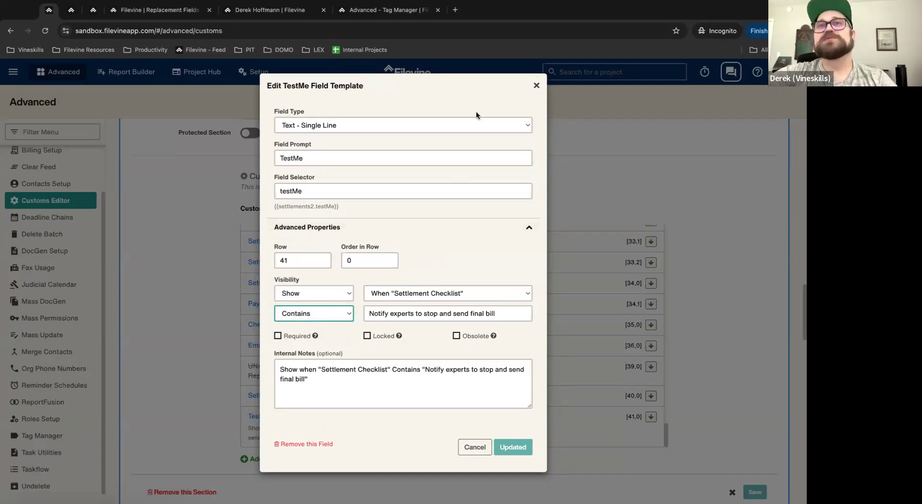
left_click(536, 86)
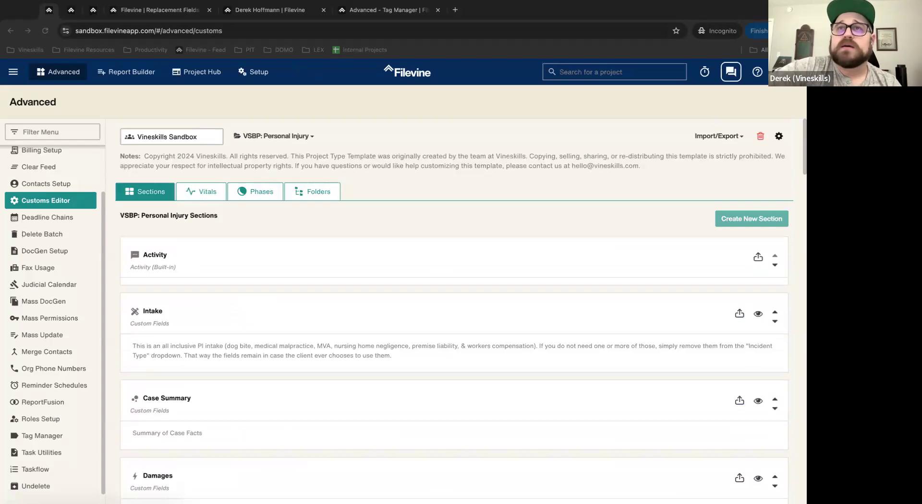
Step: Refocus the browser and move to the Tasks page
left_click(105, 111)
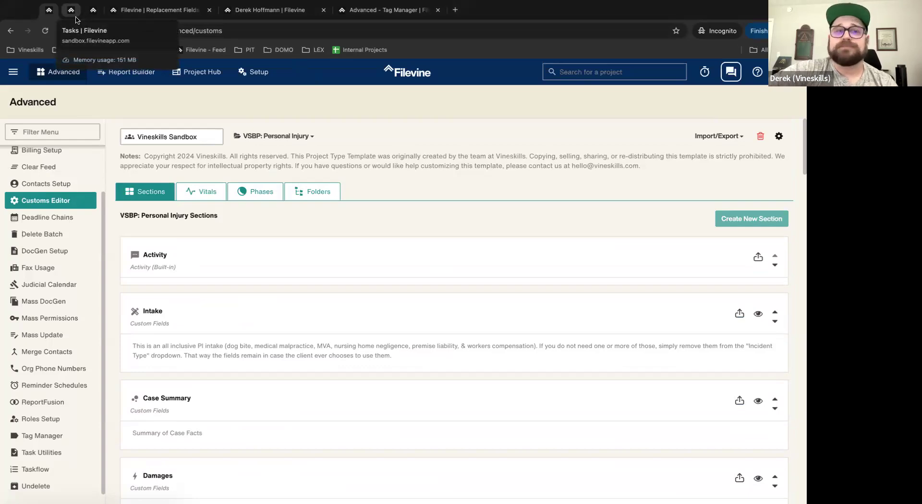
left_click(71, 10)
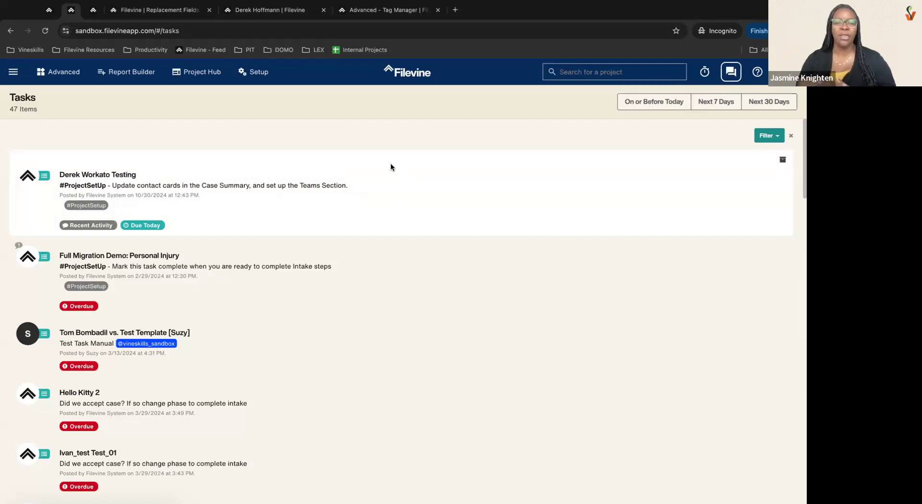
Step: Filter the task list to tasks due in the next 7 days
left_click(13, 73)
left_click(266, 118)
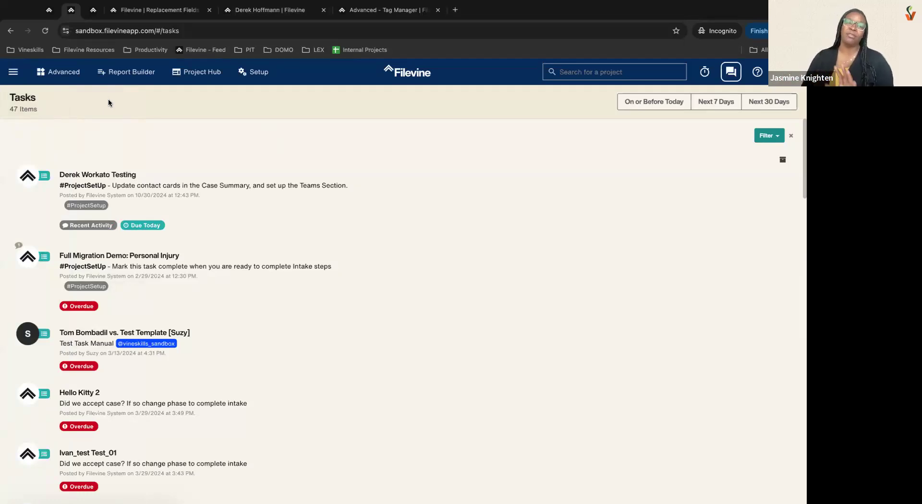
left_click(716, 102)
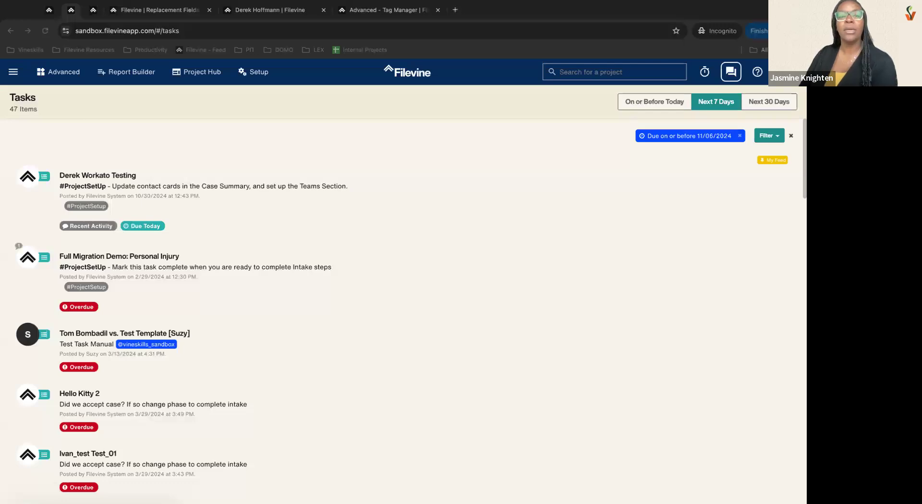
Step: Back in the customs editor tab, open the Task Utilities bulk-assign page
left_click(280, 130)
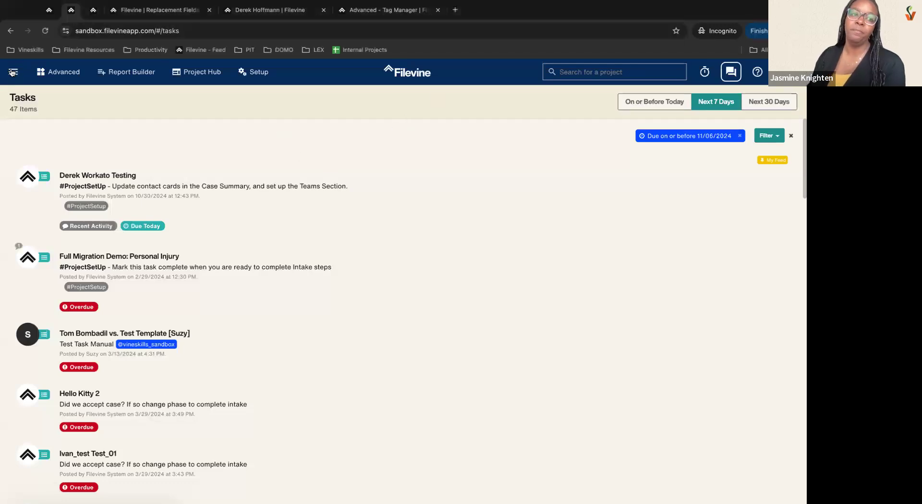
left_click(49, 11)
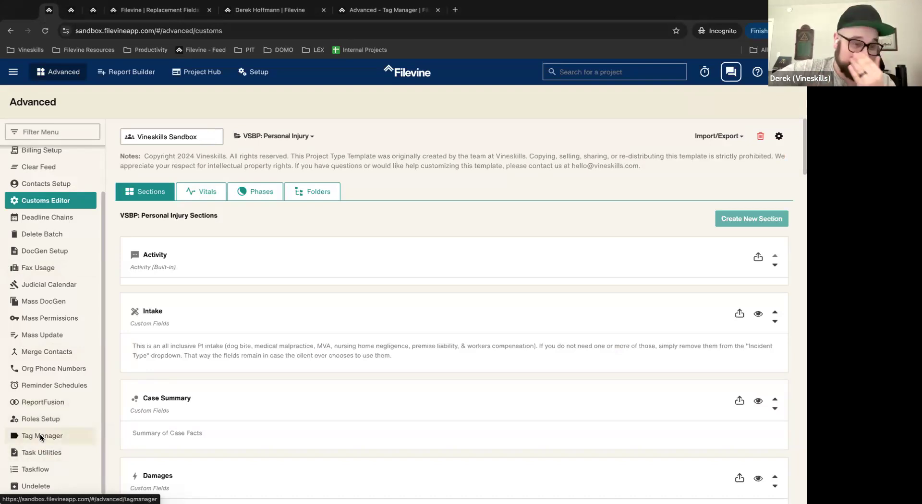
left_click(40, 453)
Step: In Task Utilities, pick Vineskills Sandbox and choose the current and receiving users for Bulk Assign Tasks
left_click(172, 135)
left_click(179, 166)
left_click(189, 199)
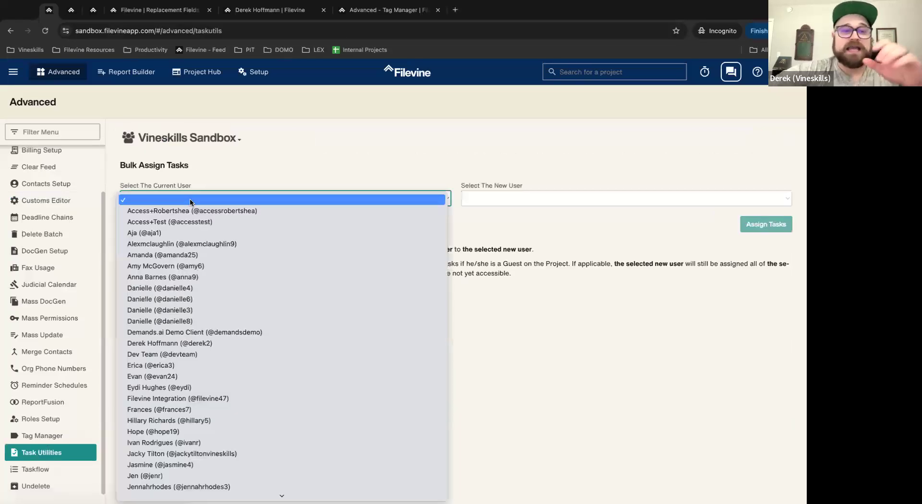
left_click(215, 343)
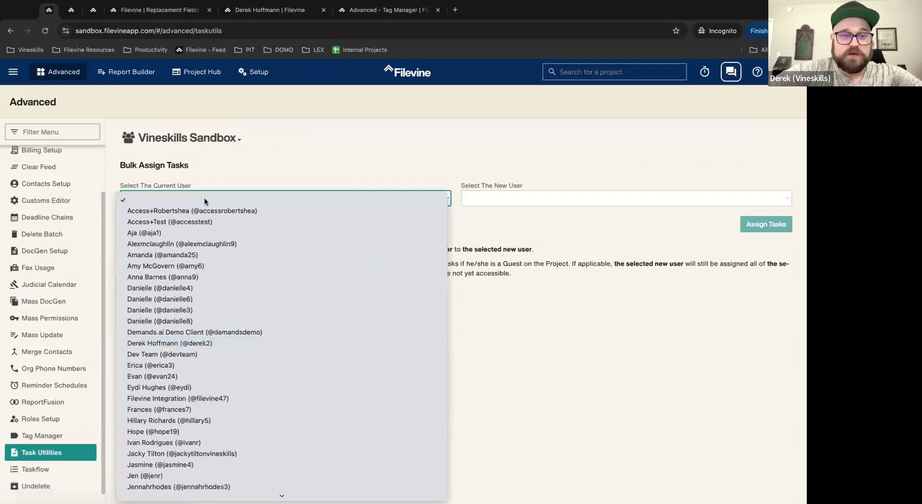
left_click(502, 199)
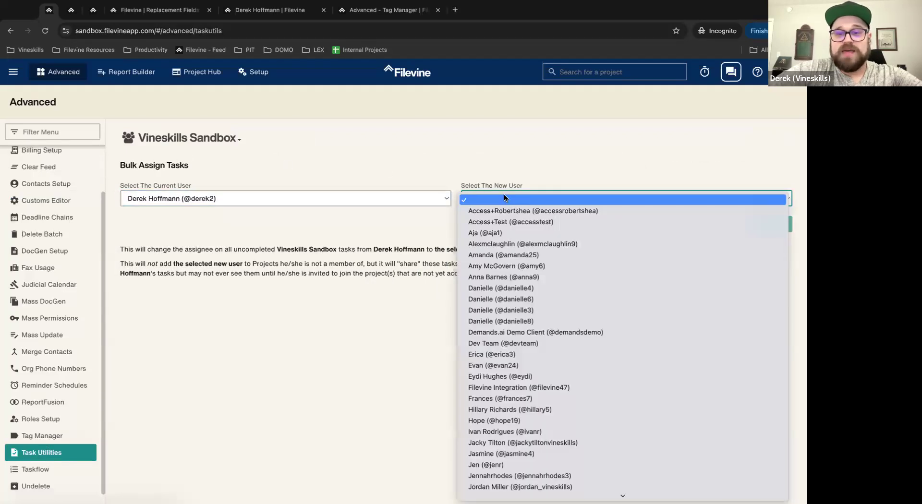
scroll(523, 466, "down", 2)
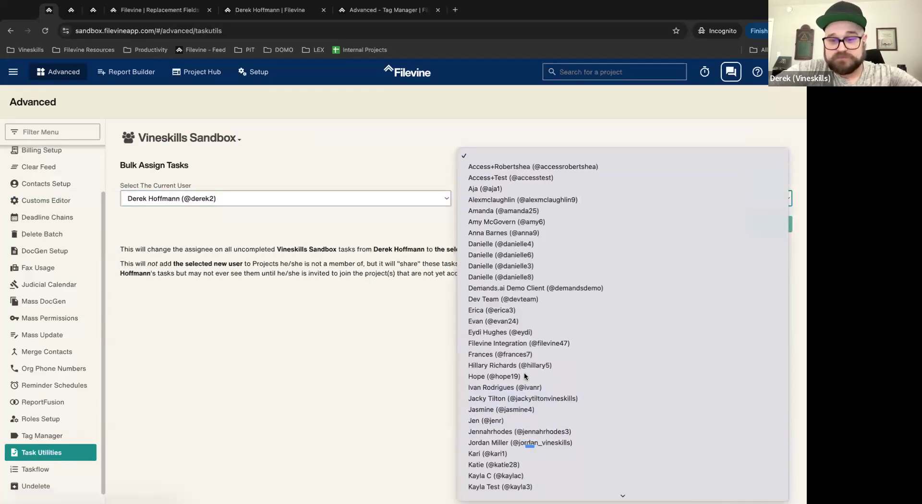
left_click(520, 409)
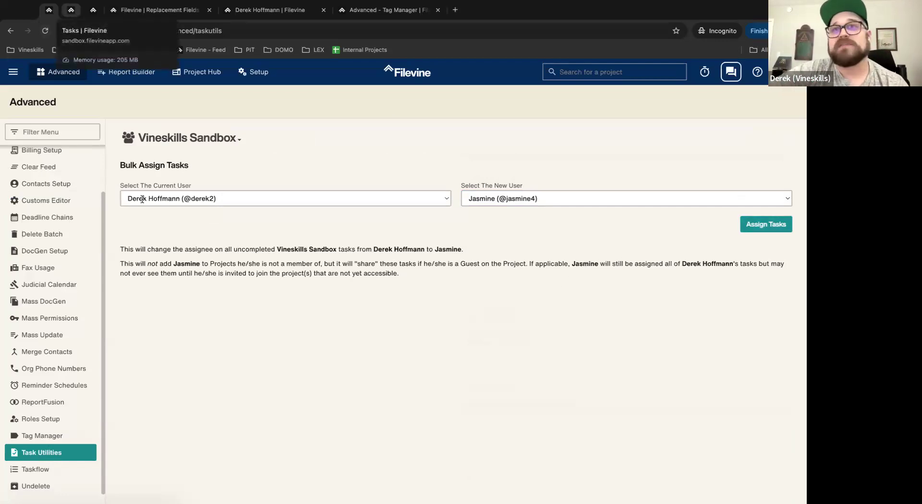
left_click(71, 10)
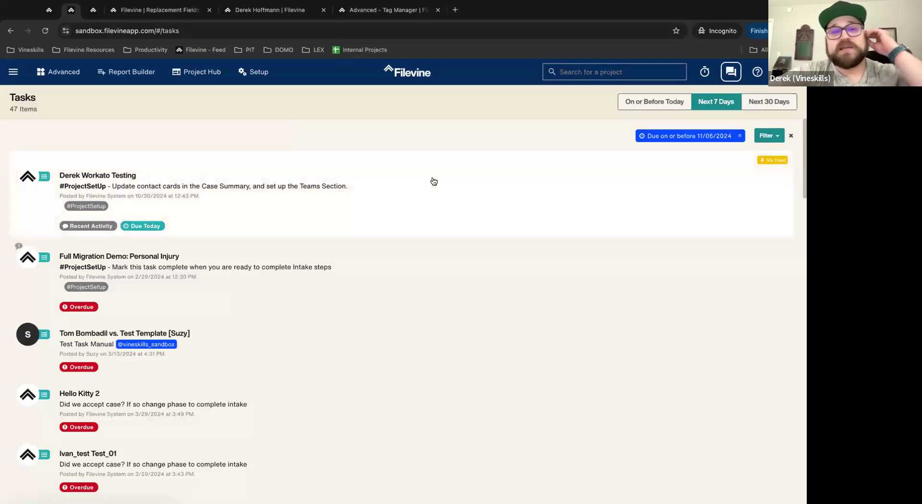
left_click(205, 203)
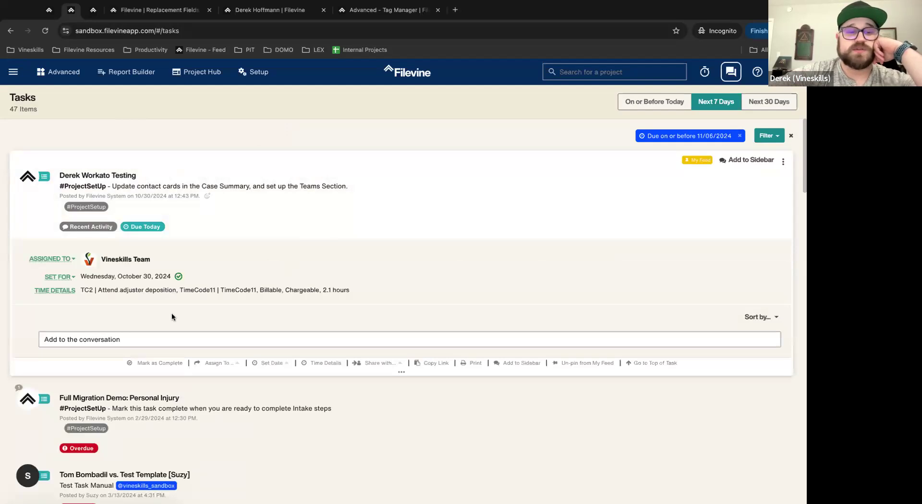
left_click(57, 265)
scroll(102, 404, "down", 5)
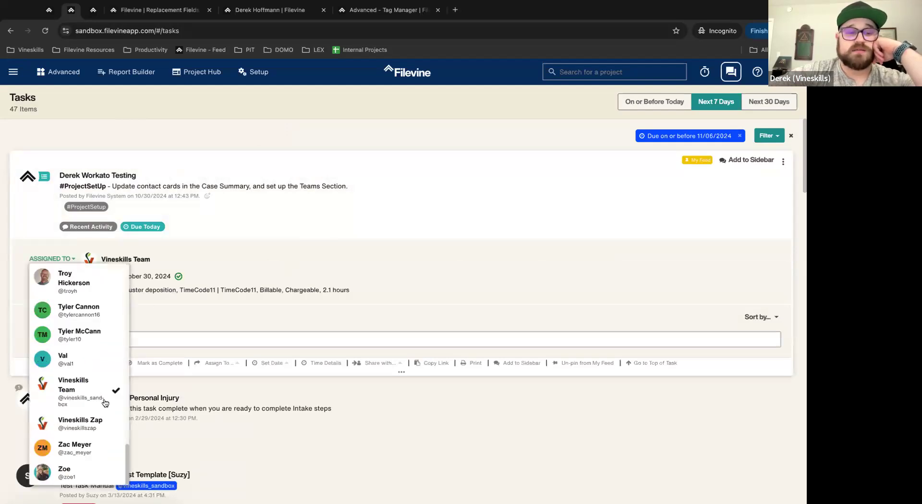
left_click(174, 341)
type("@jas")
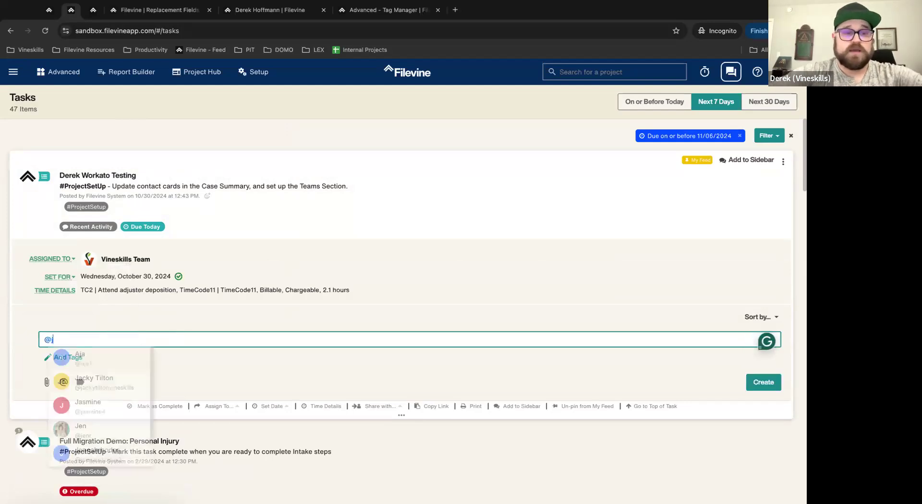
left_click(135, 367)
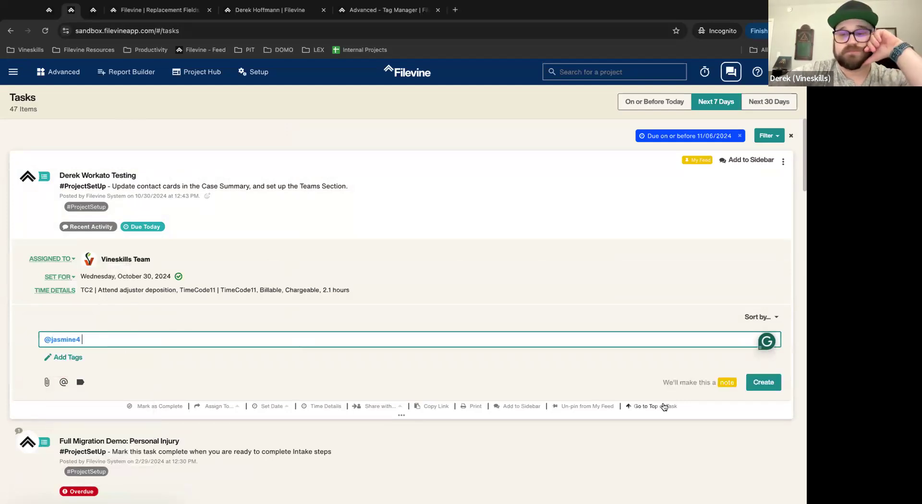
left_click(763, 382)
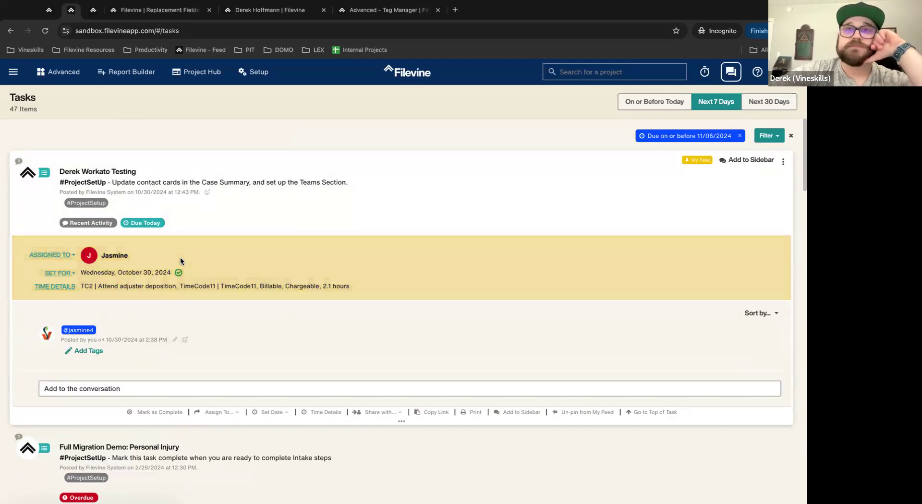
left_click(97, 387)
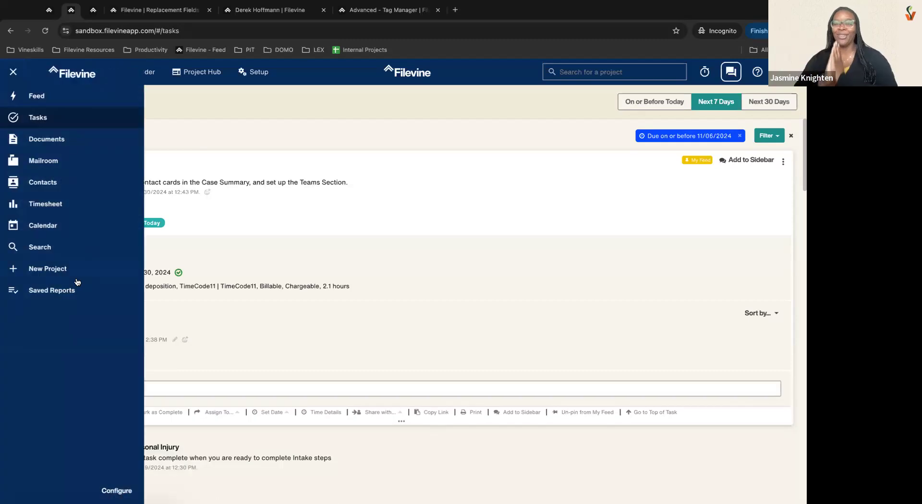
Step: Open Advanced > Mass Permissions for Vineskills Sandbox and review the Mass Update Action options
left_click(241, 148)
left_click(82, 63)
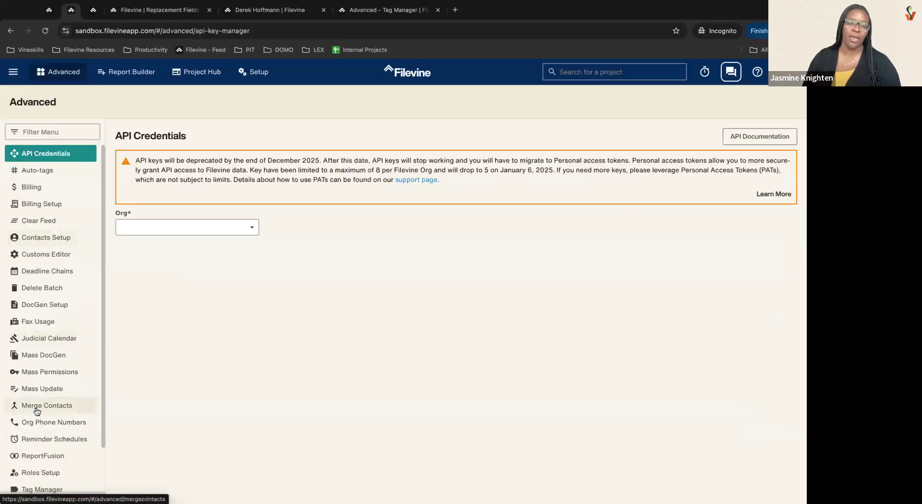
left_click(38, 372)
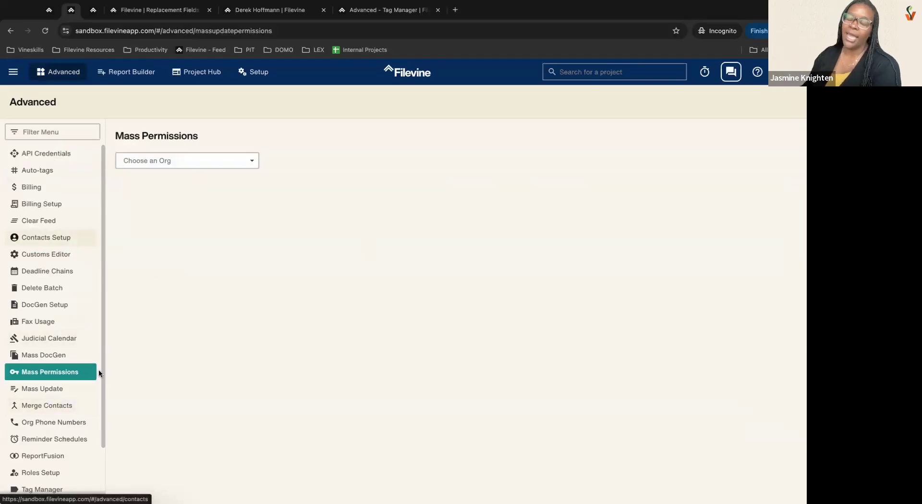
left_click(199, 161)
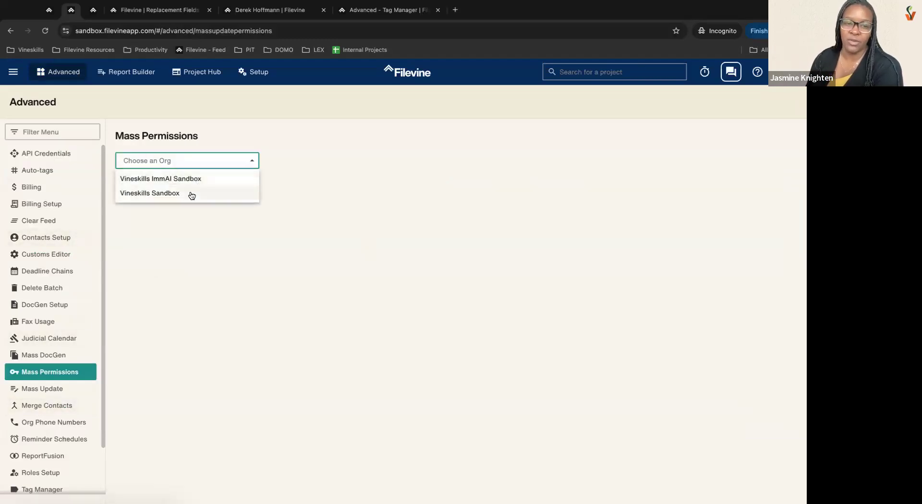
left_click(189, 193)
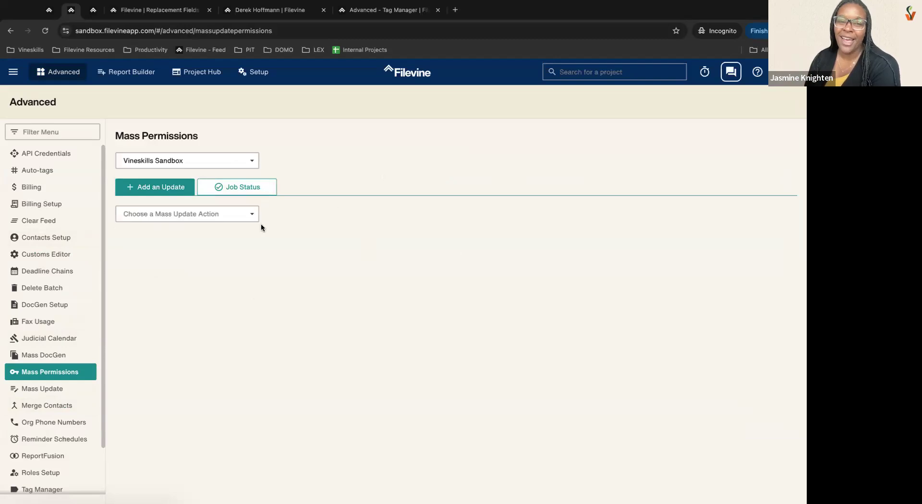
left_click(243, 218)
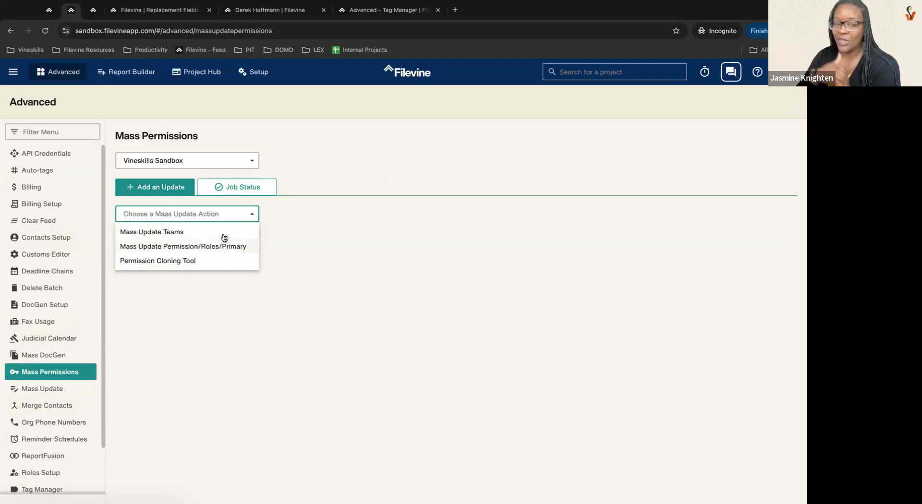
left_click(368, 122)
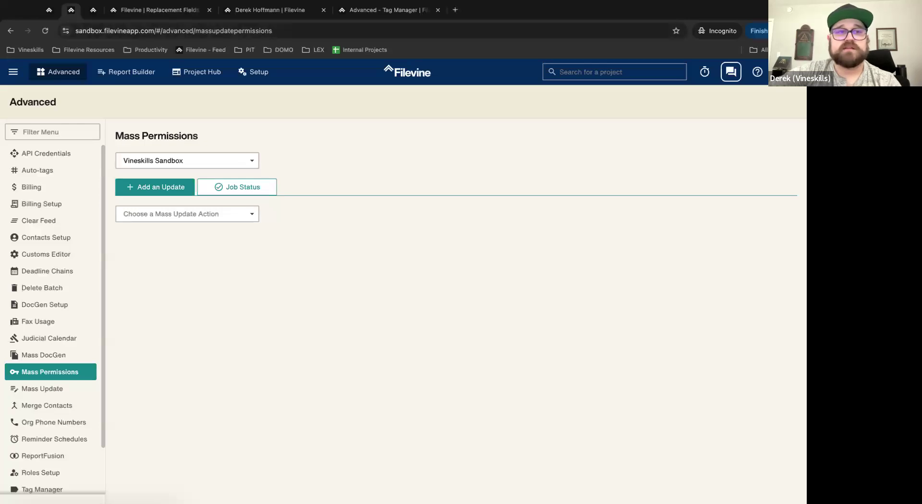
left_click(49, 10)
Step: On the client project, collapse Quick Filters, close Project Vitals and view the Team roles
left_click(93, 15)
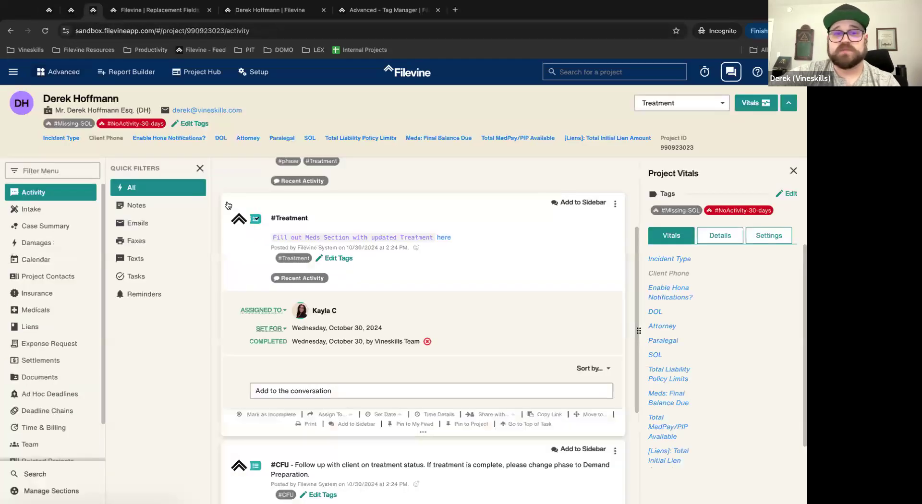
left_click(200, 169)
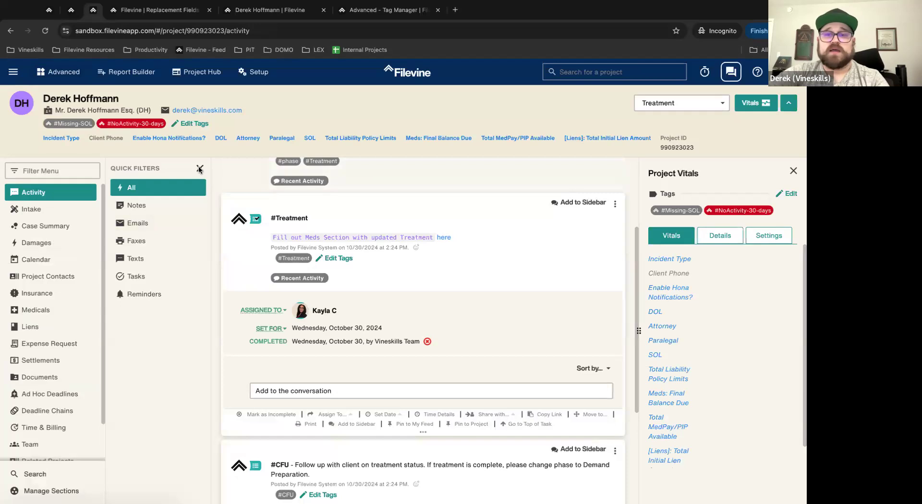
left_click(795, 171)
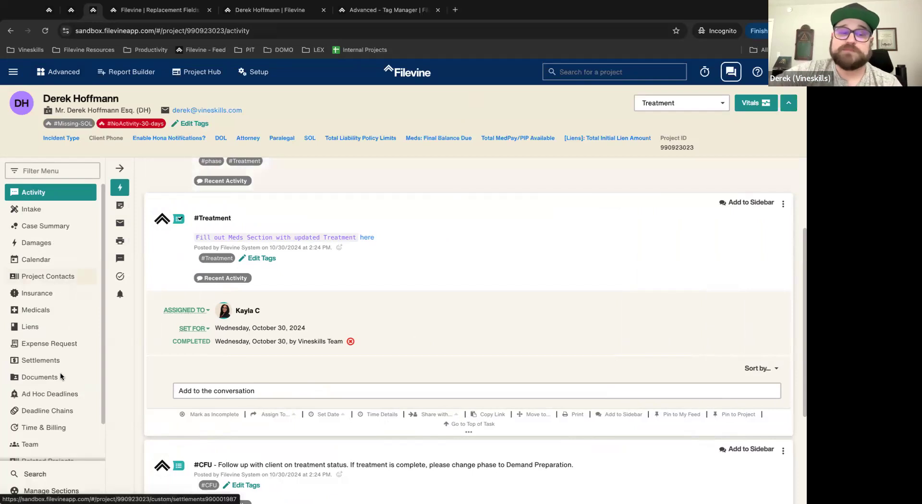
scroll(48, 401, "down", 1)
left_click(48, 402)
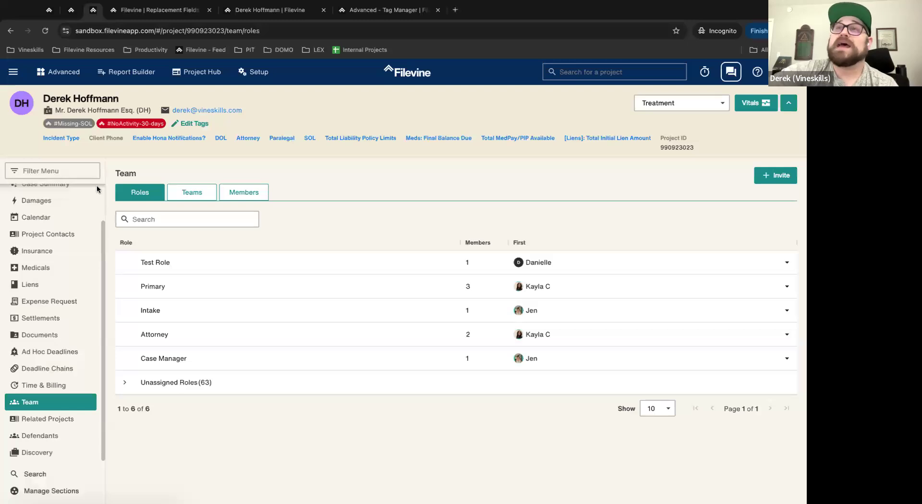
left_click(49, 14)
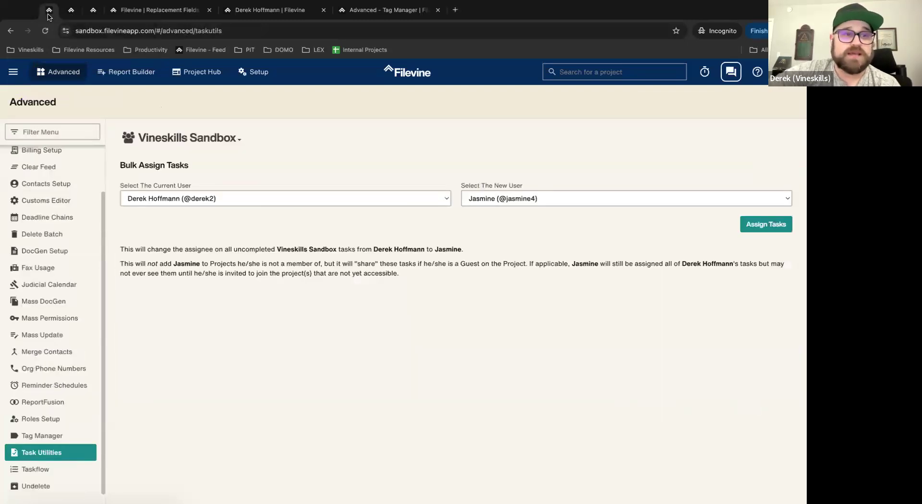
Step: Leave Settlements with Continue Without Saving and expand the project's Unassigned Roles
left_click(253, 75)
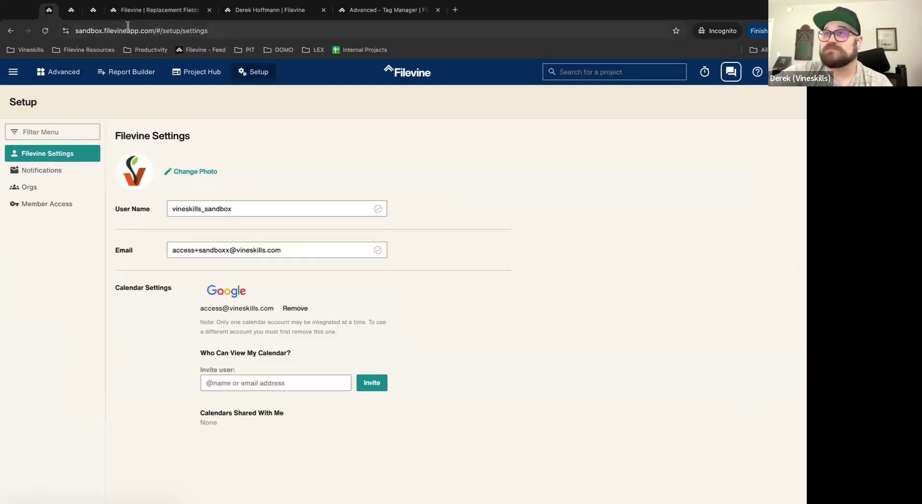
left_click(134, 11)
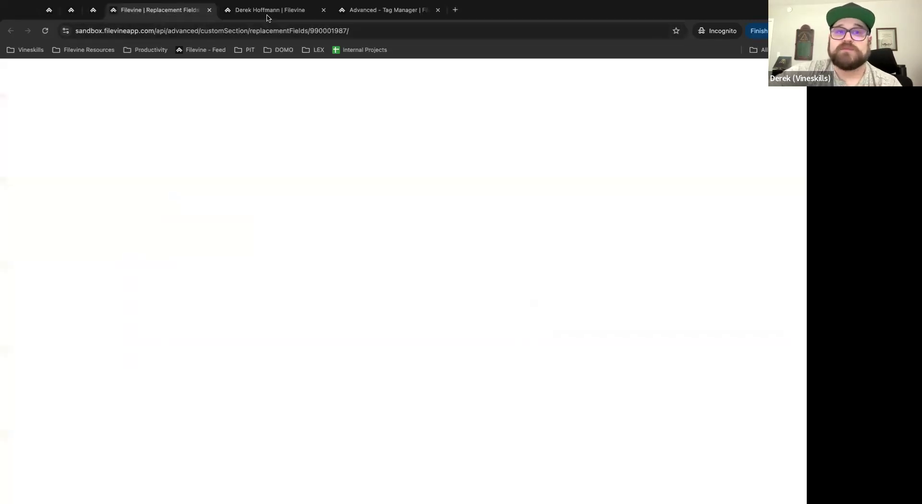
left_click(268, 14)
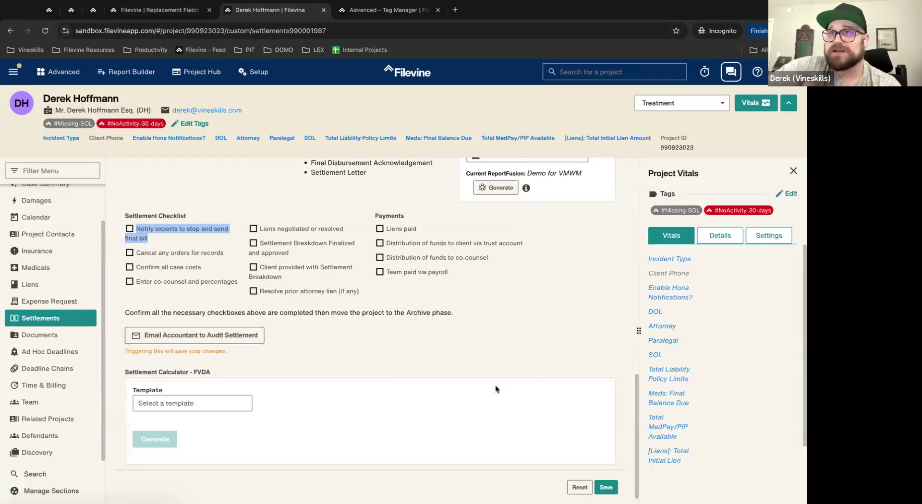
scroll(461, 378, "down", 1)
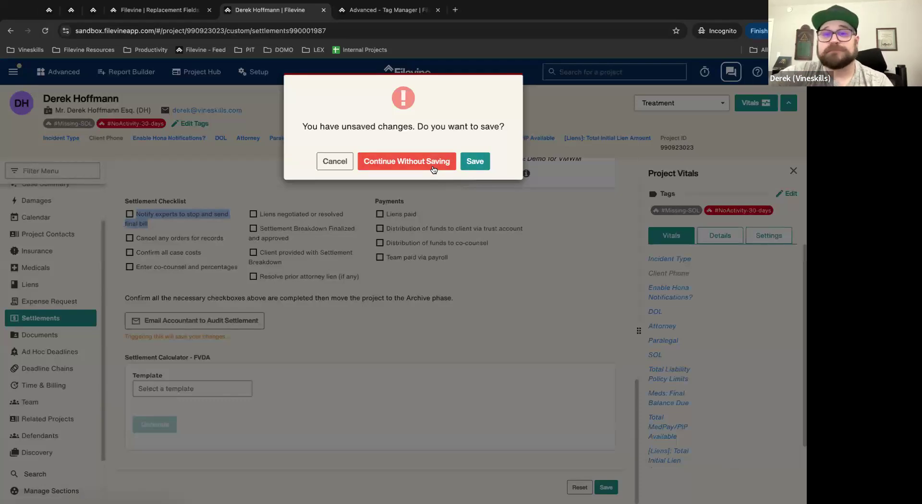
left_click(434, 170)
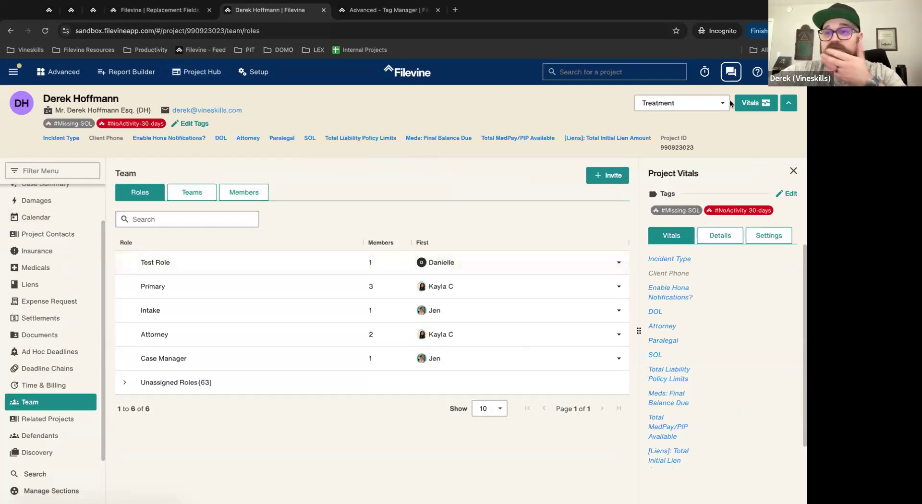
left_click(139, 383)
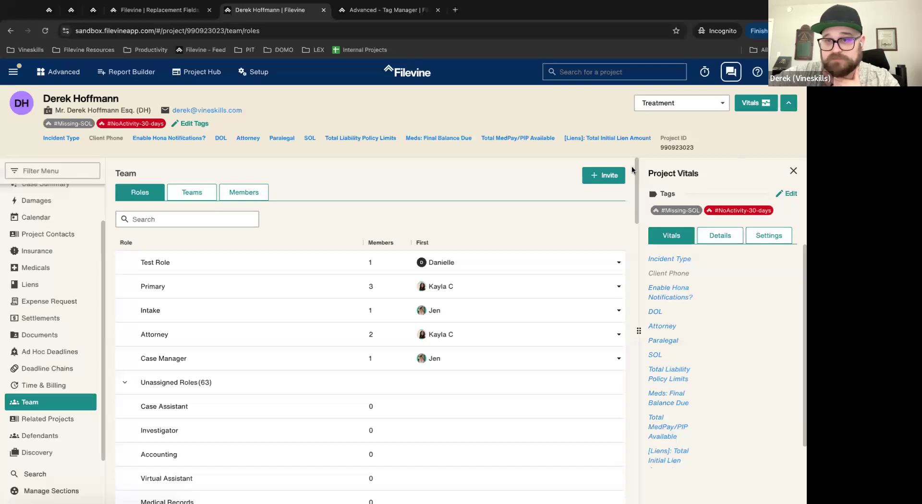
Step: Enter the test user's e-mail address in the project Invite field
left_click(607, 177)
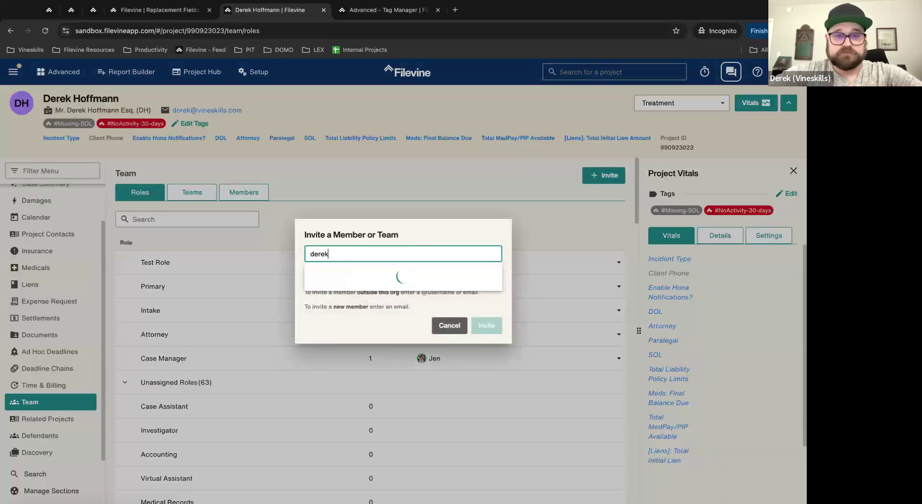
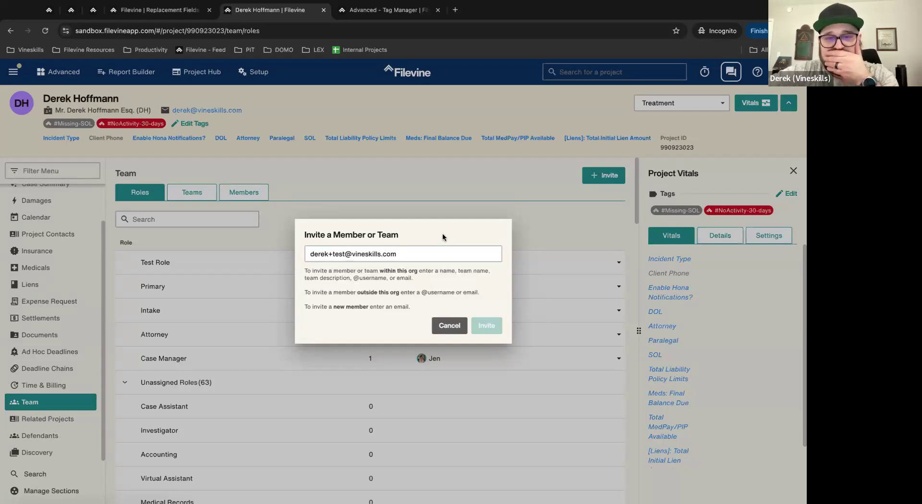
triple_click(425, 253)
Step: Invite the address as a new user, ticking the external-user acknowledgement
left_click(379, 277)
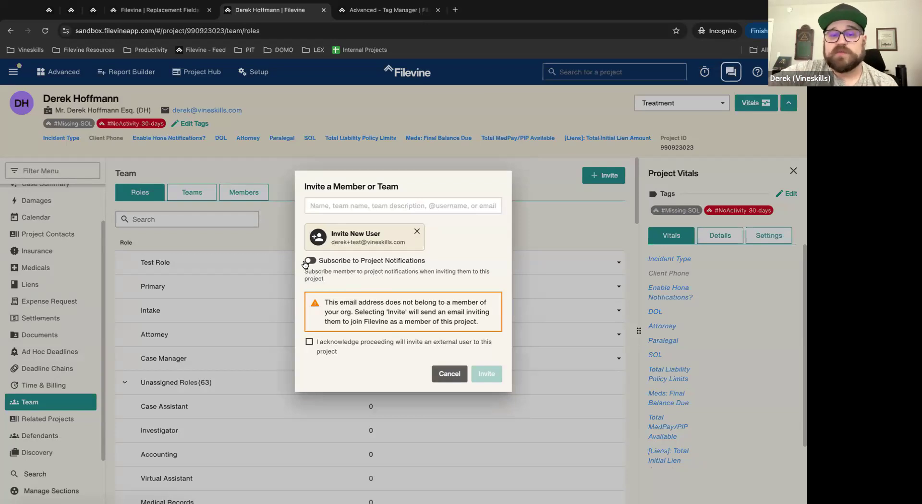
left_click(309, 342)
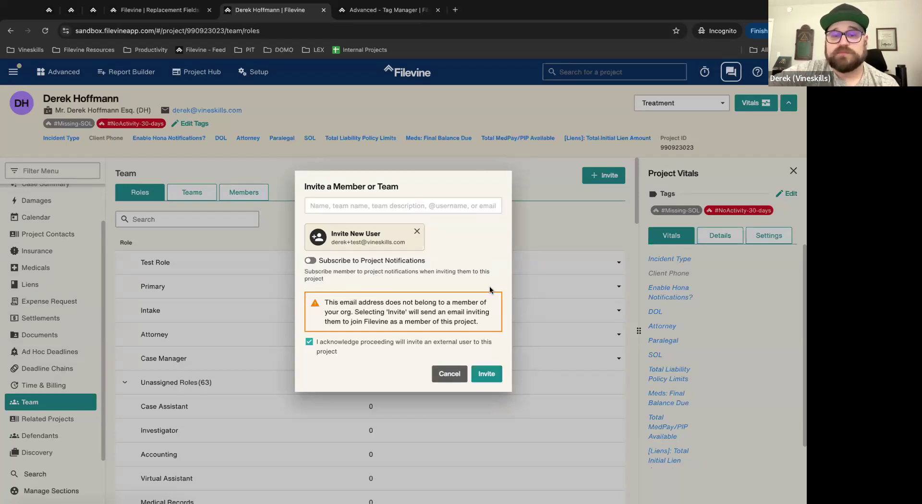
left_click(487, 374)
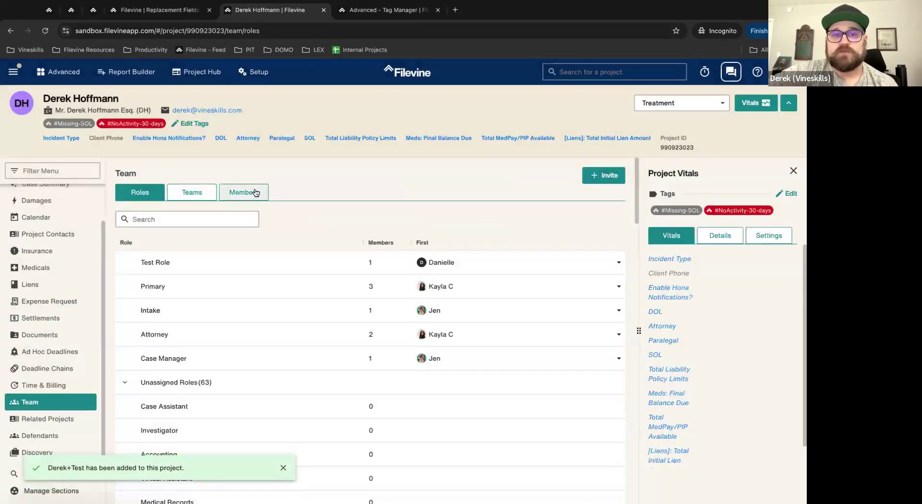
left_click(255, 192)
Step: Open the new test member on members page 2, toggle Subscribed, and keep Project Access as Guest
scroll(391, 402, "down", 2)
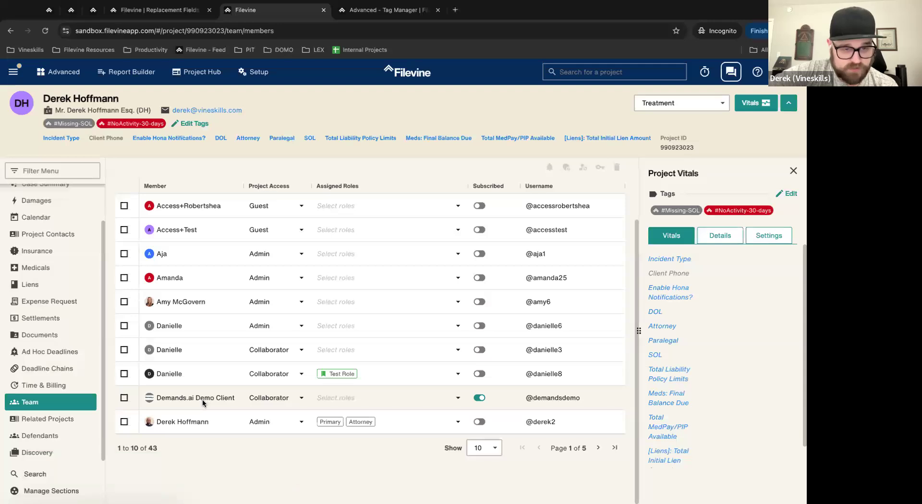
left_click(598, 448)
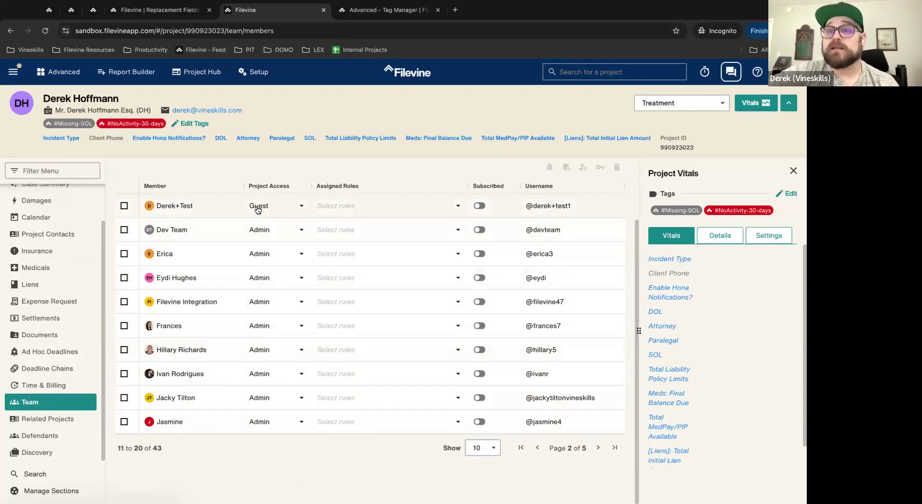
left_click(224, 209)
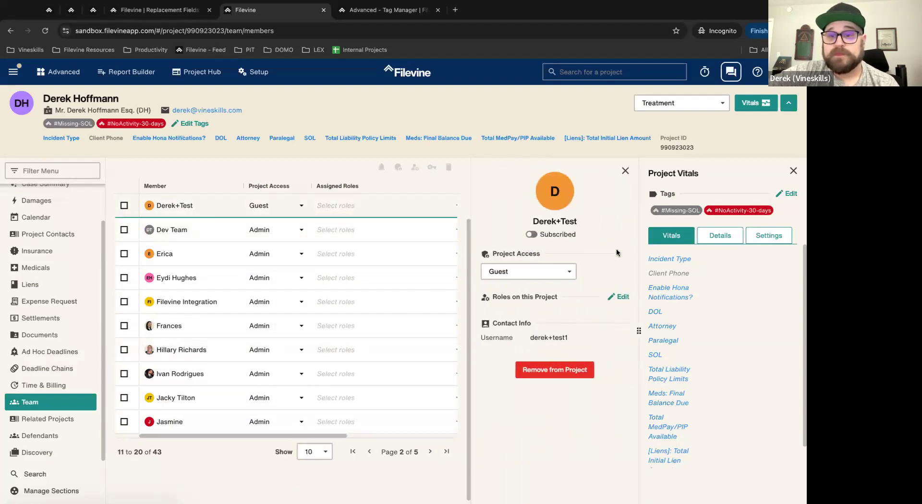
left_click(528, 274)
left_click(611, 261)
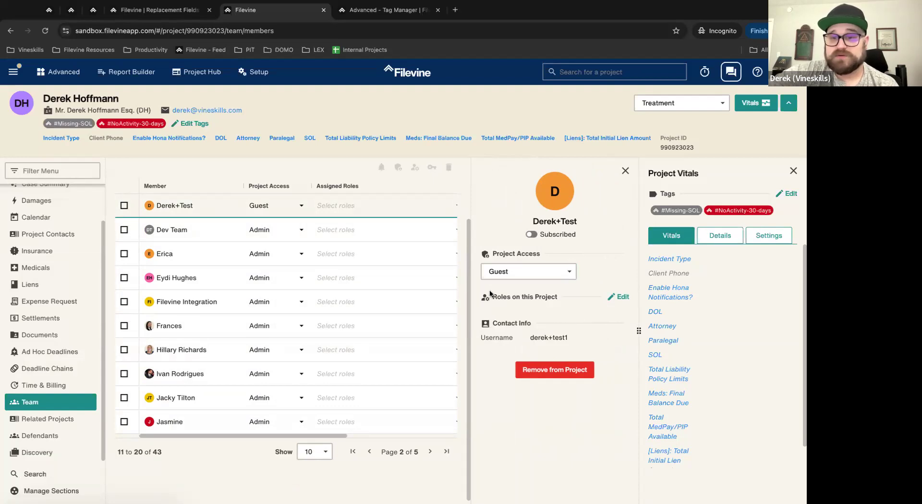
left_click(533, 235)
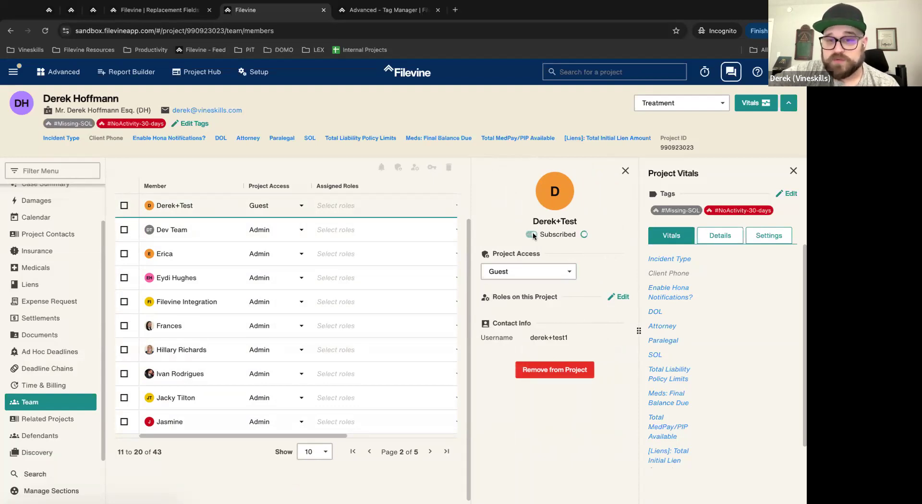
left_click(540, 267)
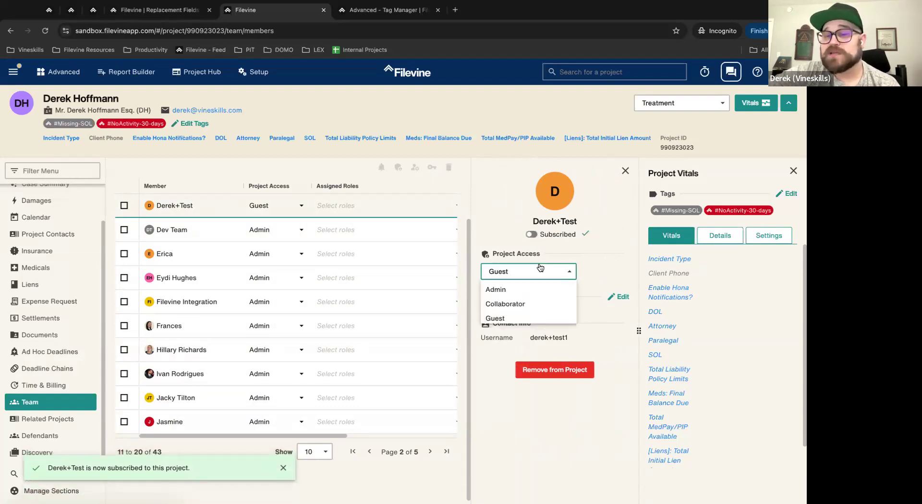
left_click(520, 319)
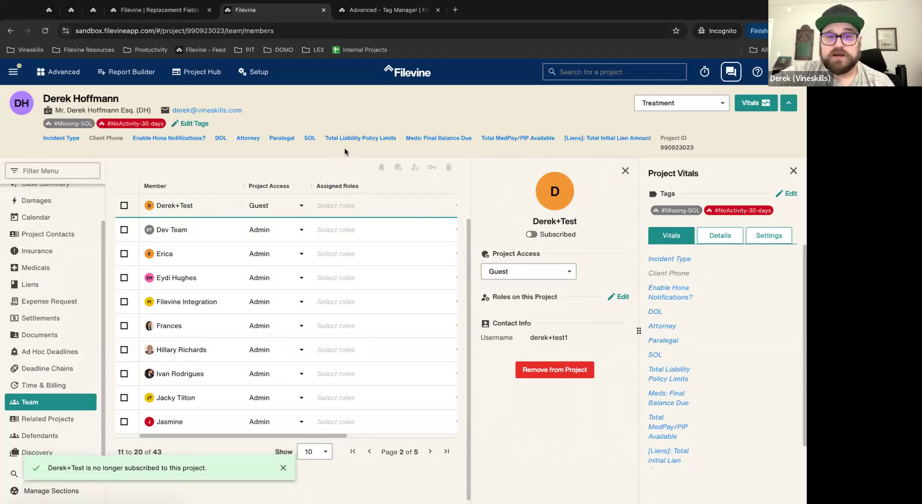
left_click(625, 172)
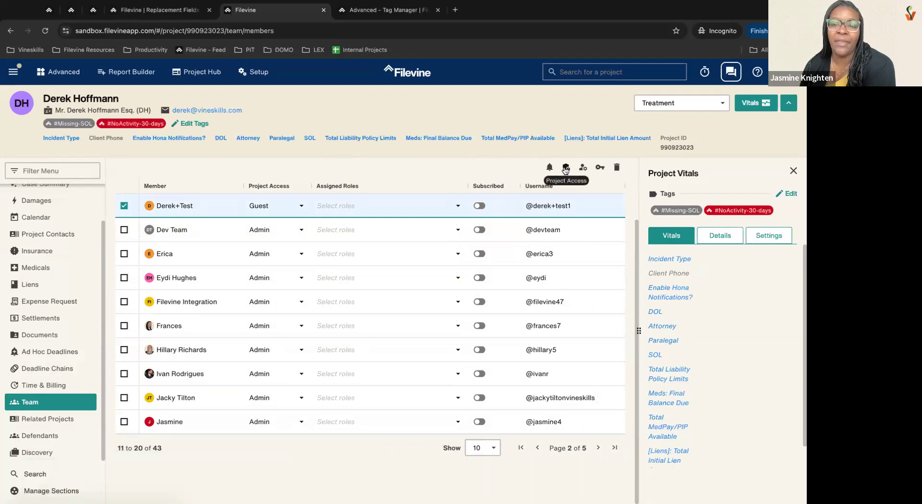
Step: Grant the guest member Intake section access with Can Edit on, and update section access
left_click(599, 169)
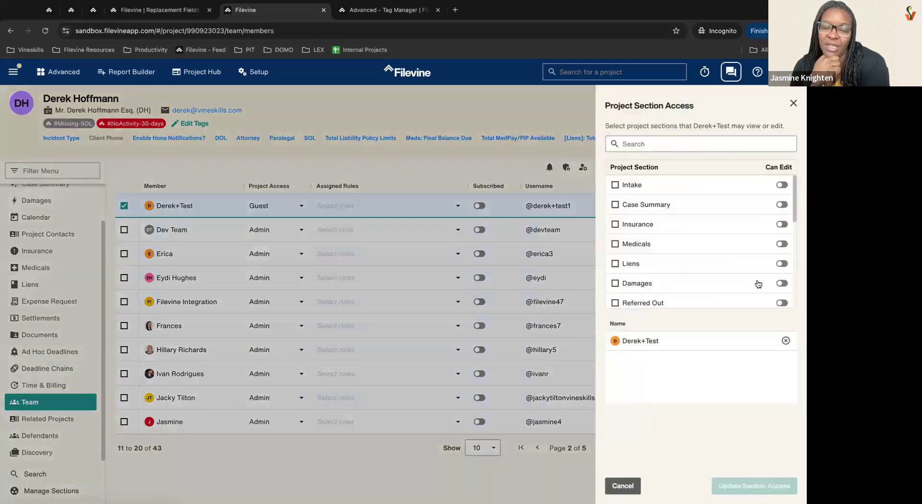
scroll(683, 258, "down", 1)
scroll(683, 258, "down", 3)
scroll(682, 257, "up", 3)
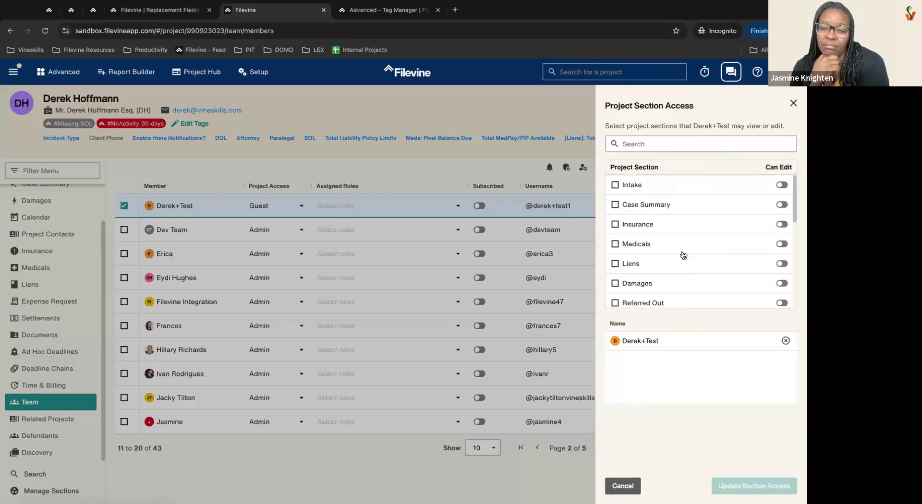
scroll(683, 256, "down", 3)
scroll(654, 235, "up", 3)
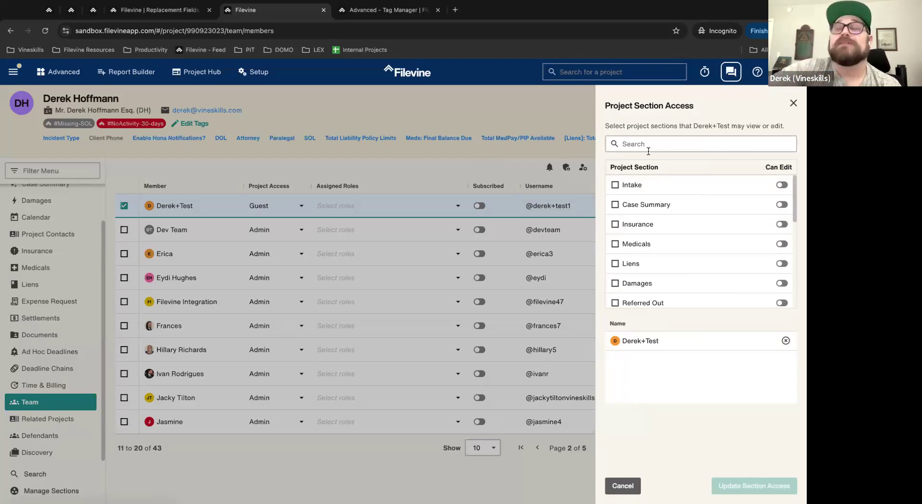
left_click(644, 185)
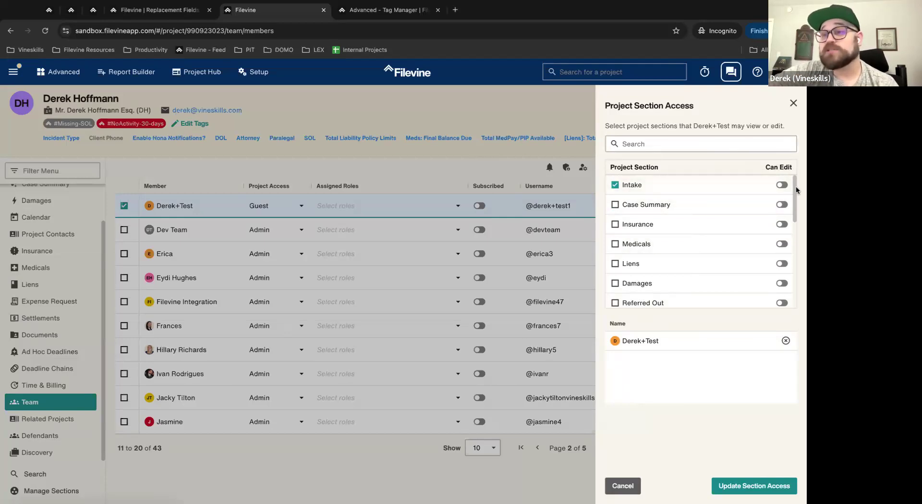
left_click(782, 185)
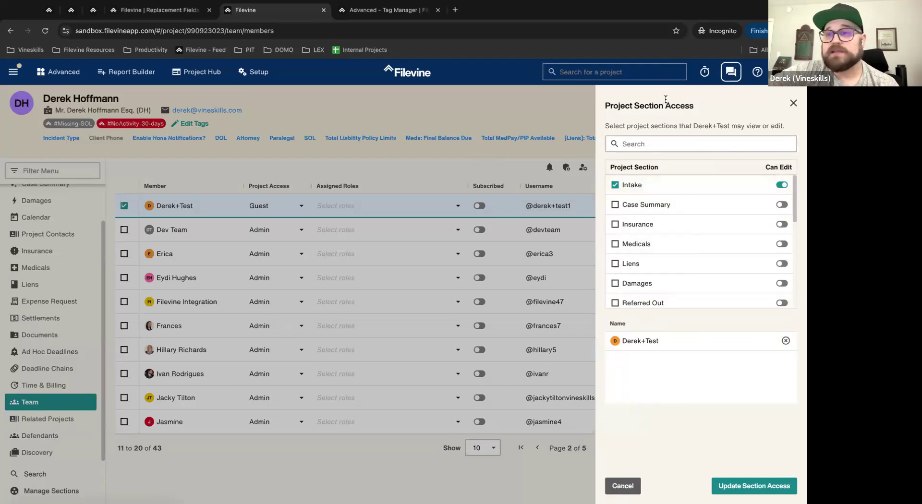
left_click(771, 485)
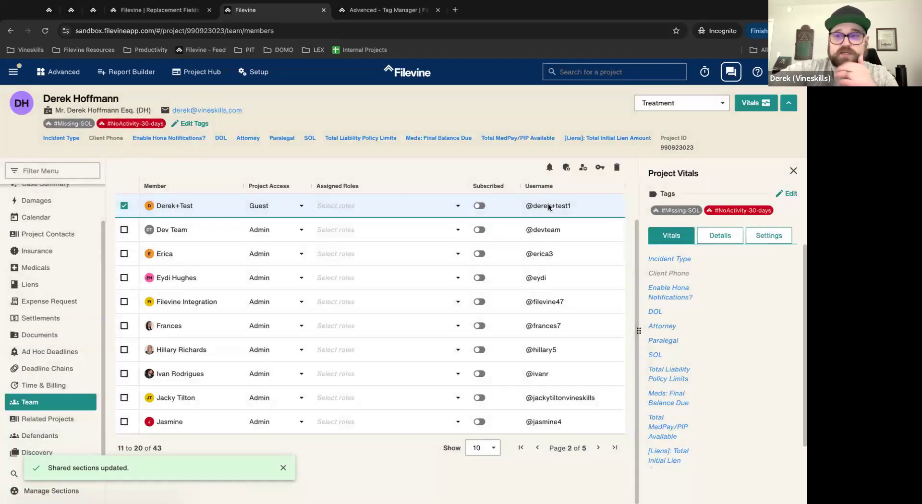
Step: Close Project Vitals and open the project's Activity feed
left_click(794, 171)
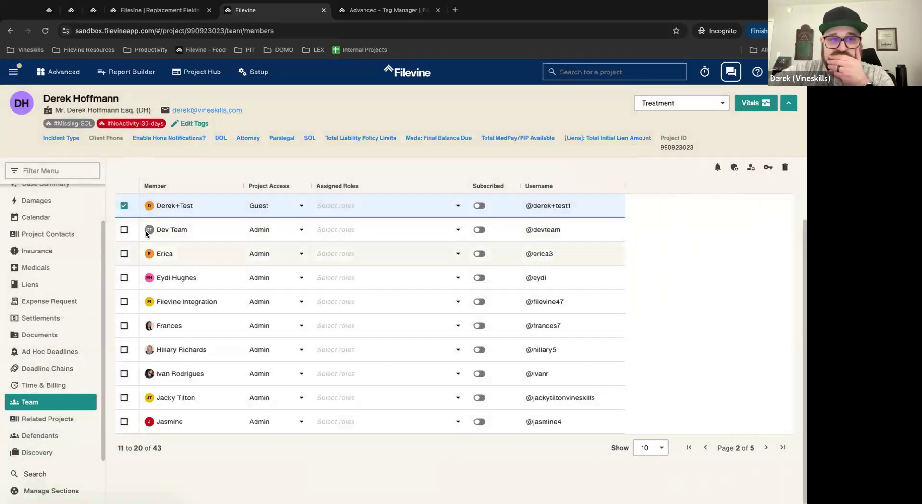
scroll(53, 384, "up", 2)
left_click(34, 193)
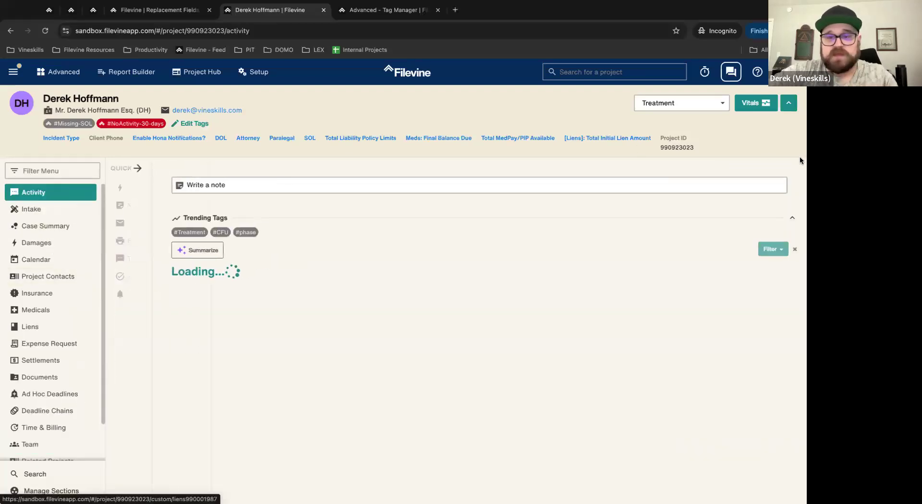
Step: Take a region screenshot of the page, then bring up the #Treatment task's Share with list
key("super+shift+4")
left_click_drag(790, 171, 8, 88)
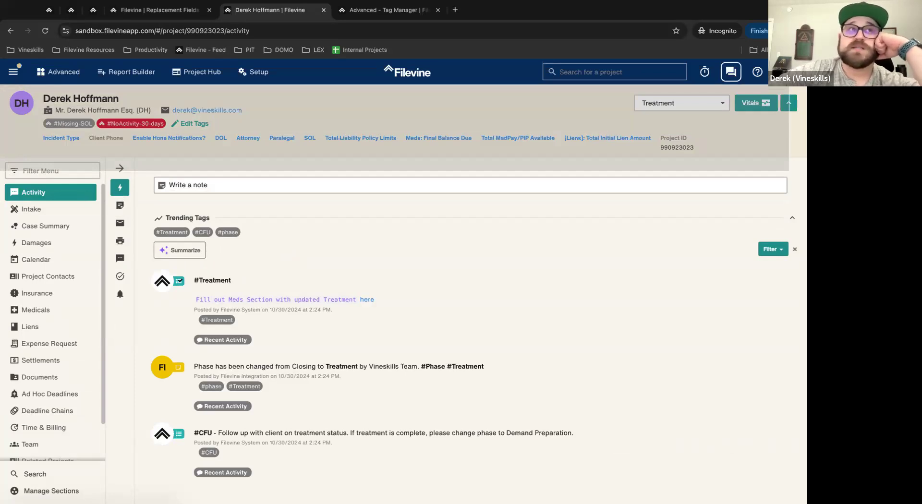
left_click_drag(7, 88, 51, 126)
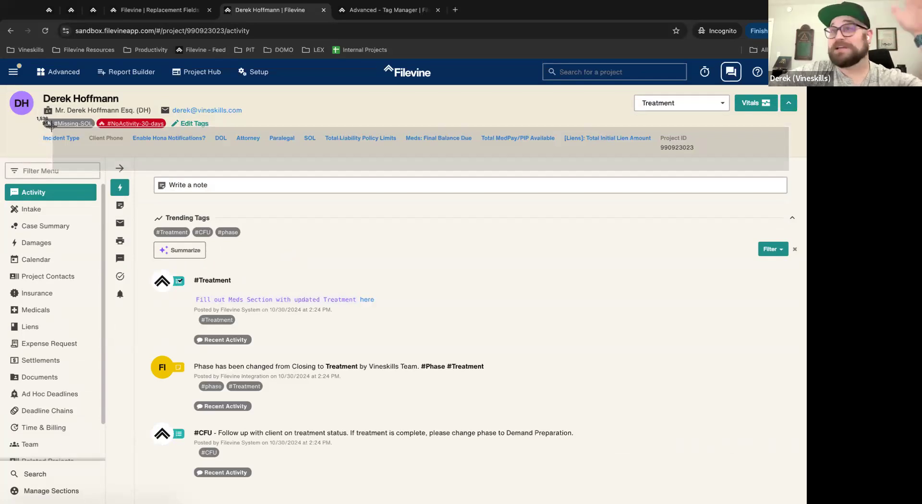
left_click_drag(51, 127, 343, 161)
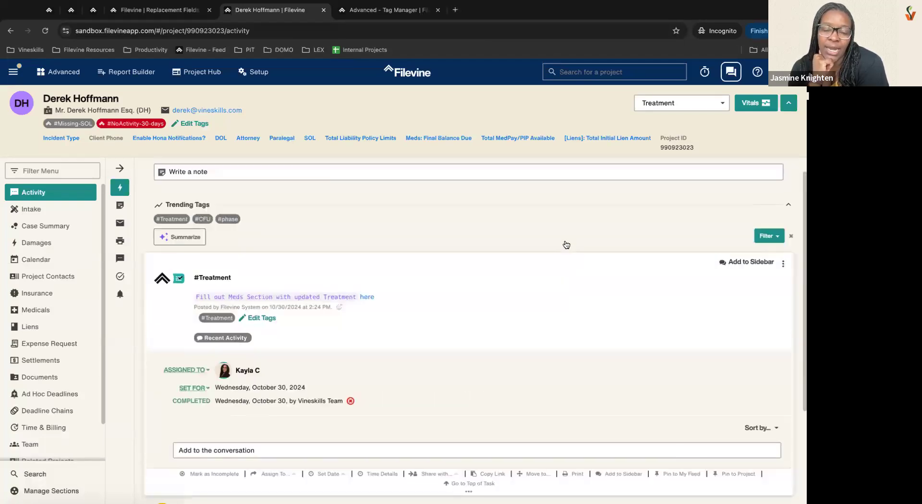
scroll(566, 245, "down", 3)
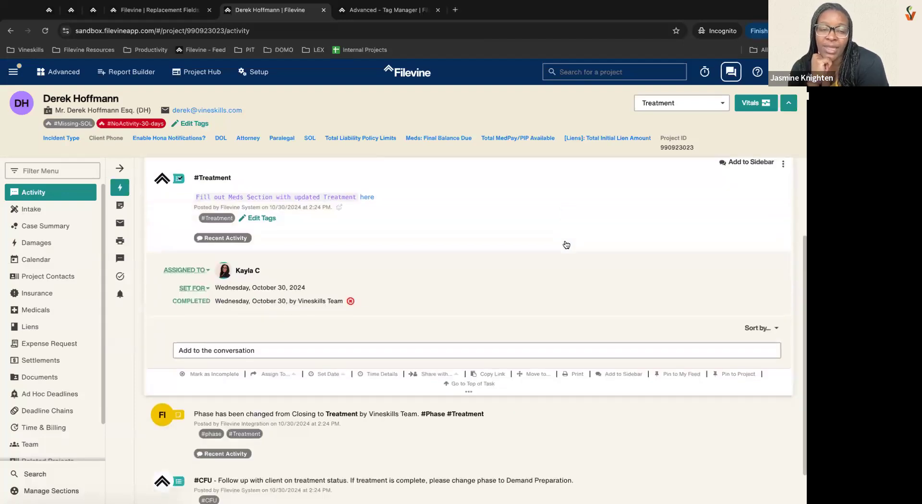
left_click(438, 375)
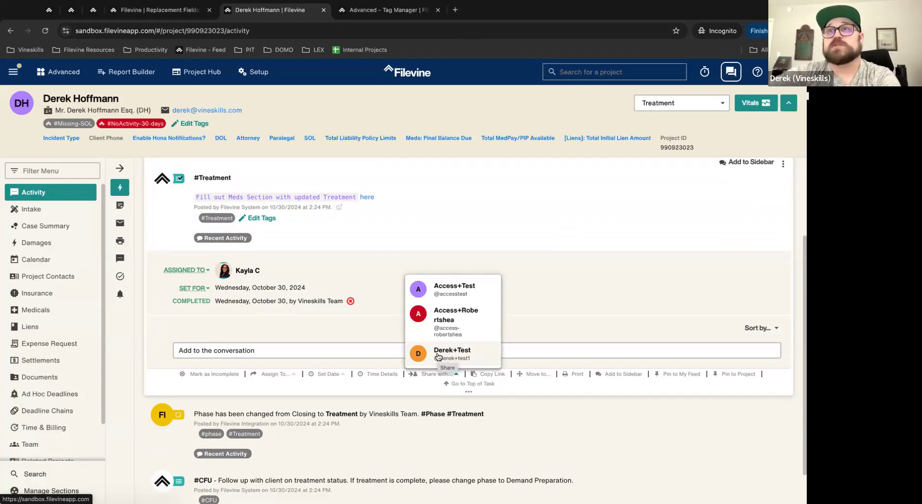
Step: Share the #Treatment task with the new test user and start a new conversation entry
left_click(366, 273)
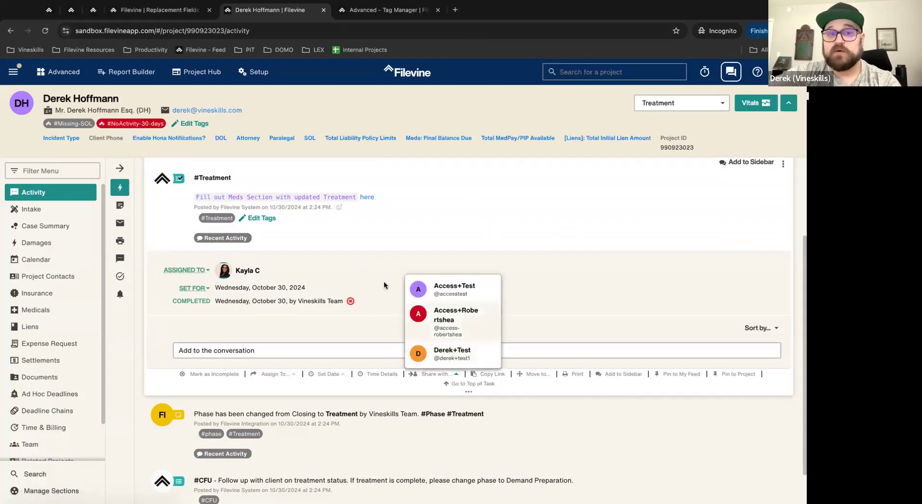
mouse_move(433, 376)
left_click(444, 358)
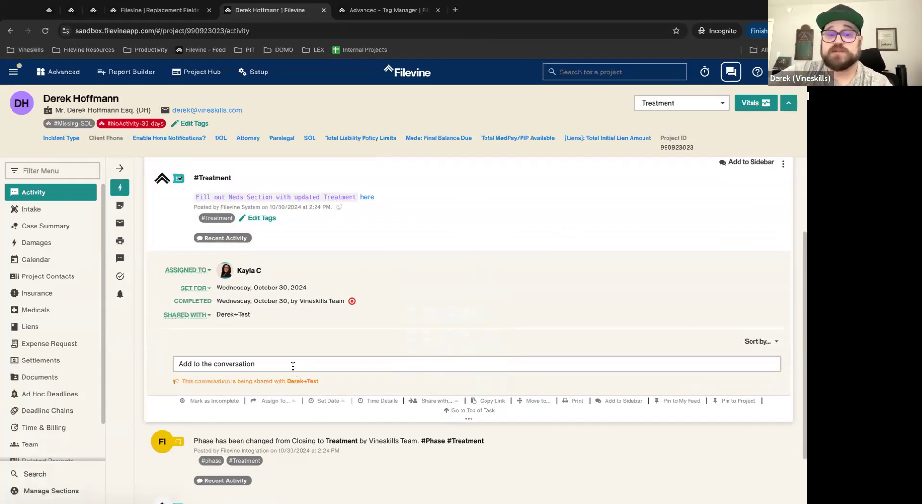
left_click(294, 365)
left_click_drag(323, 425, 172, 419)
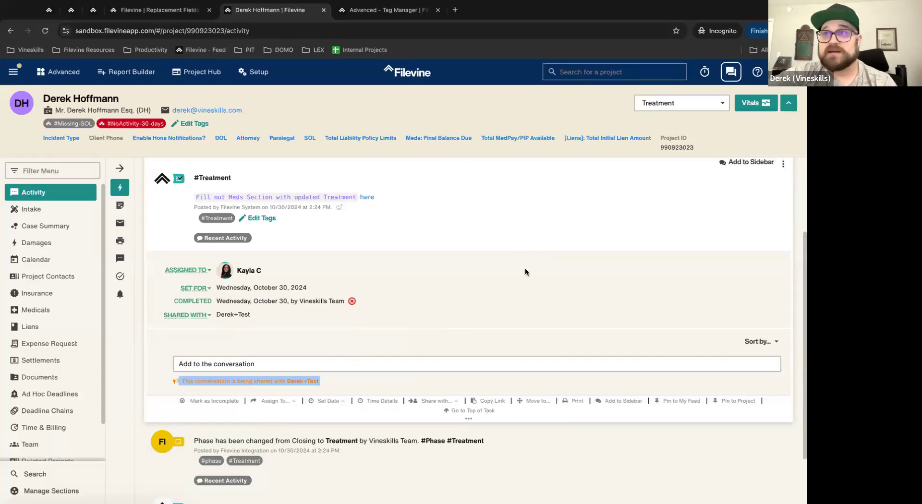
scroll(433, 349, "down", 1)
left_click(397, 327)
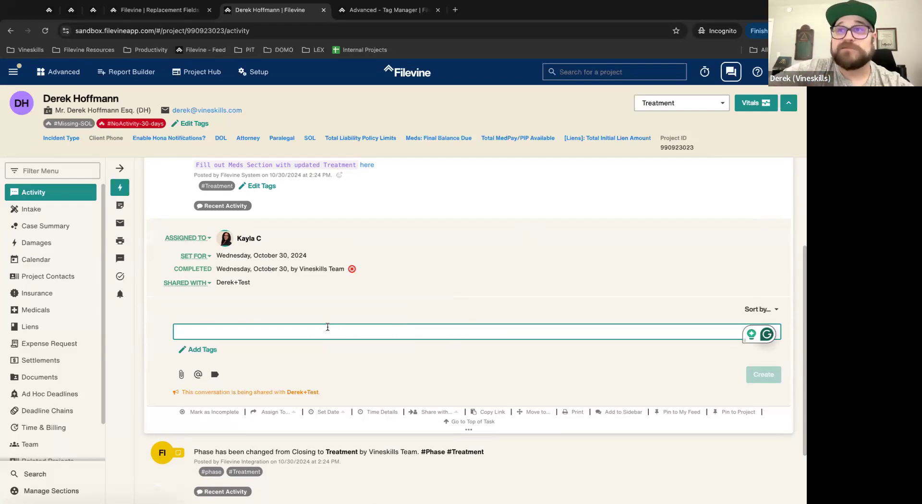
scroll(391, 307, "up", 2)
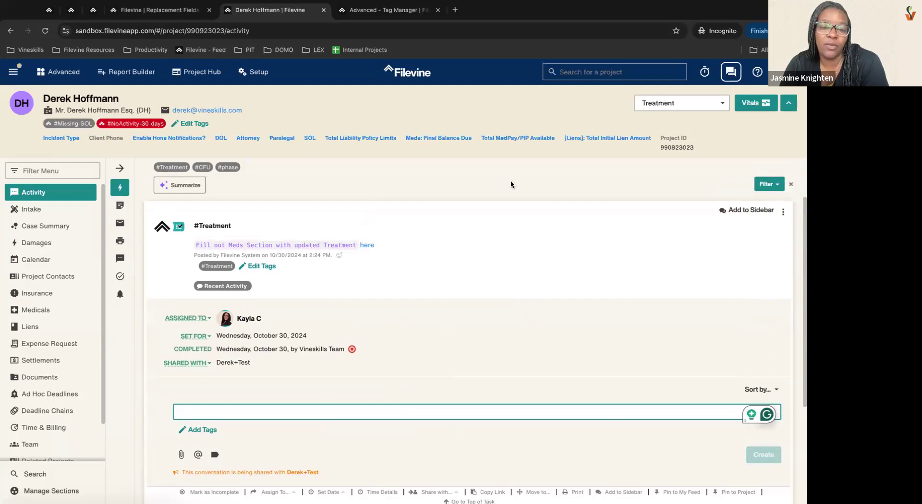
type("@derek2")
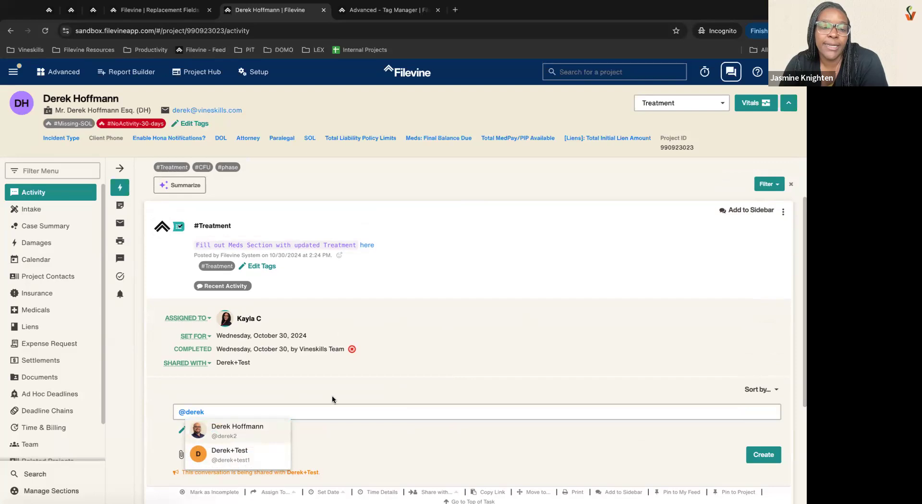
left_click(249, 433)
left_click(763, 454)
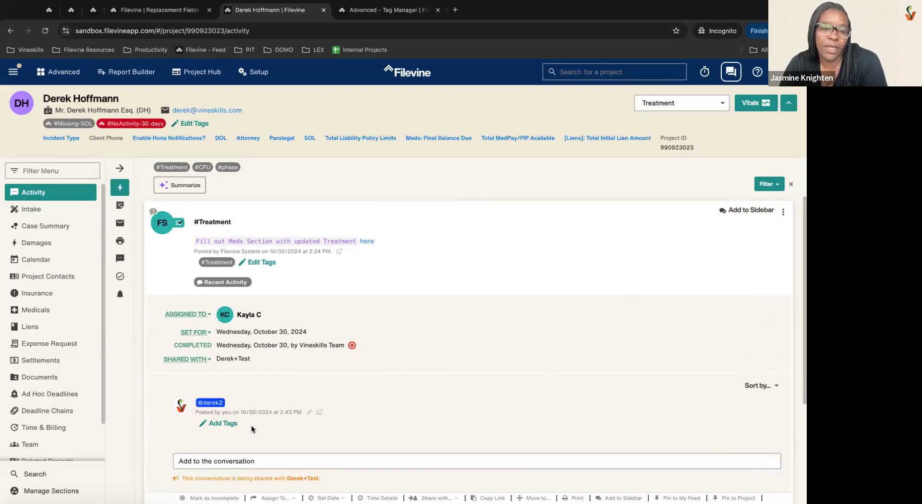
left_click(262, 459)
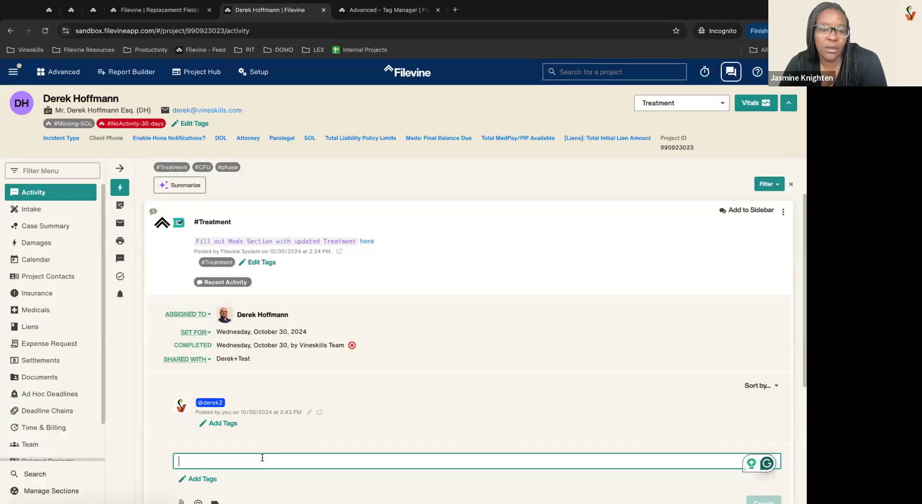
Step: Reassign the #Treatment task to the test user and collapse it
left_click(195, 315)
scroll(211, 400, "down", 2)
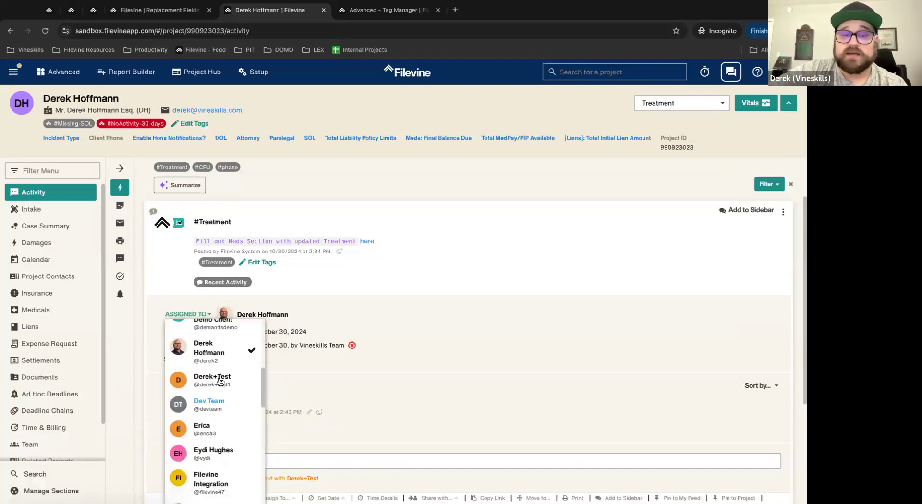
left_click(210, 378)
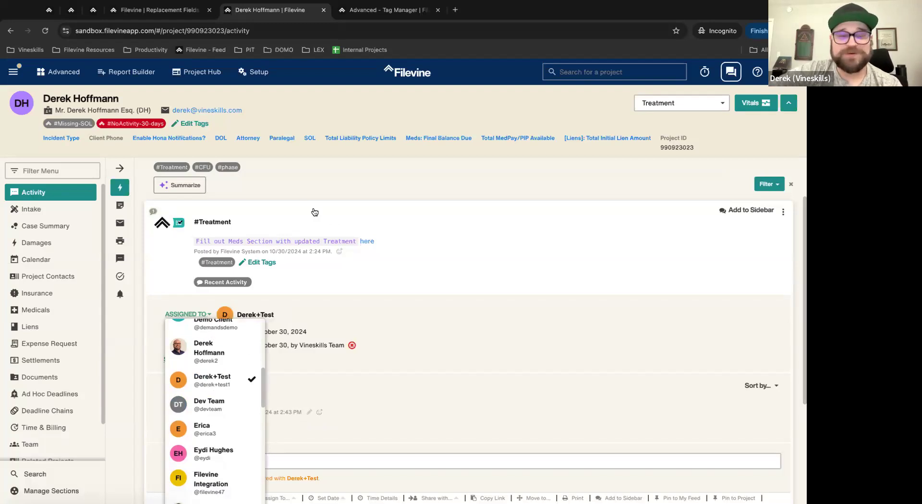
left_click(408, 230)
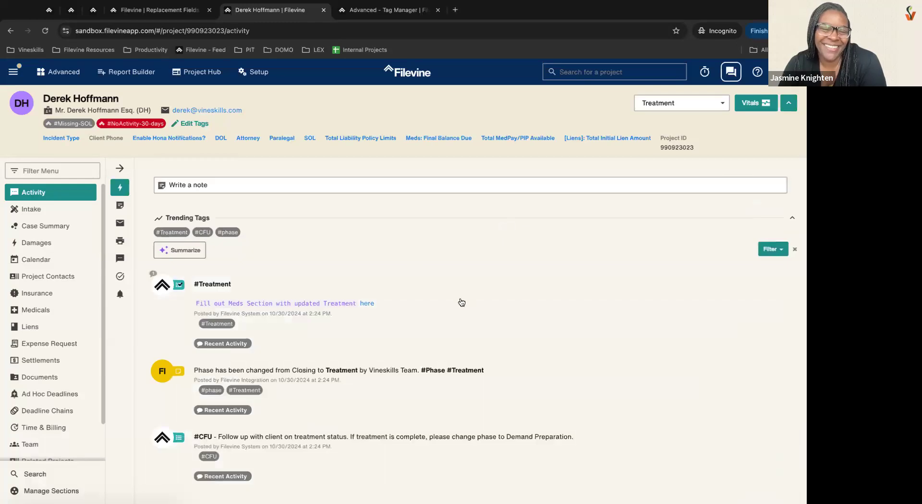
Step: Expand the #Treatment task to confirm it is assigned to and shared with the test user
left_click(457, 314)
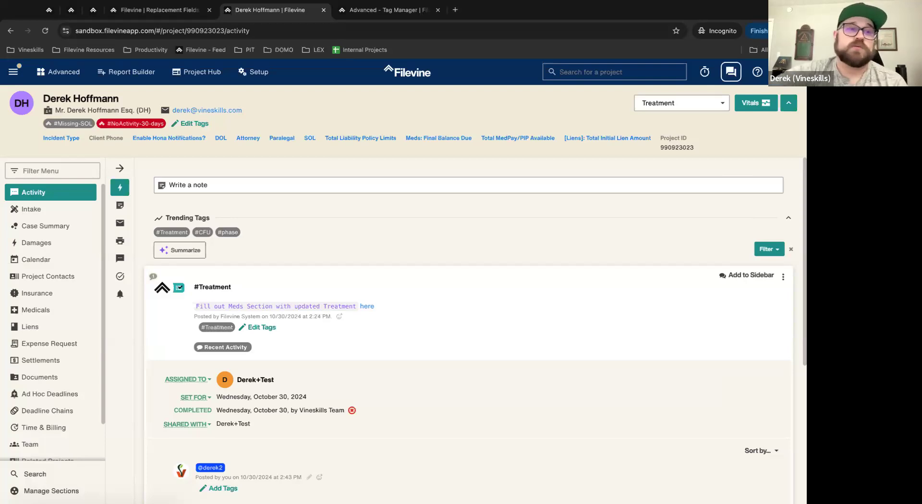
left_click(14, 72)
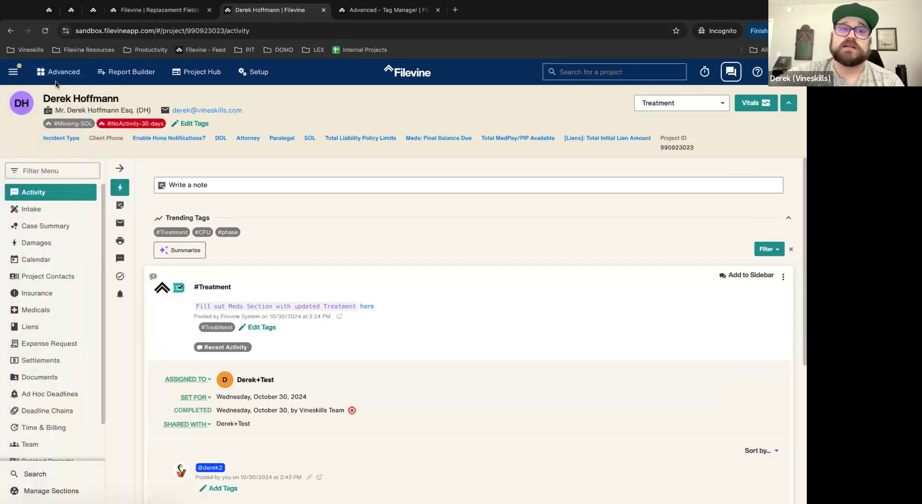
Step: Go to Advanced > API Credentials and highlight the API key deprecation notice
left_click(59, 72)
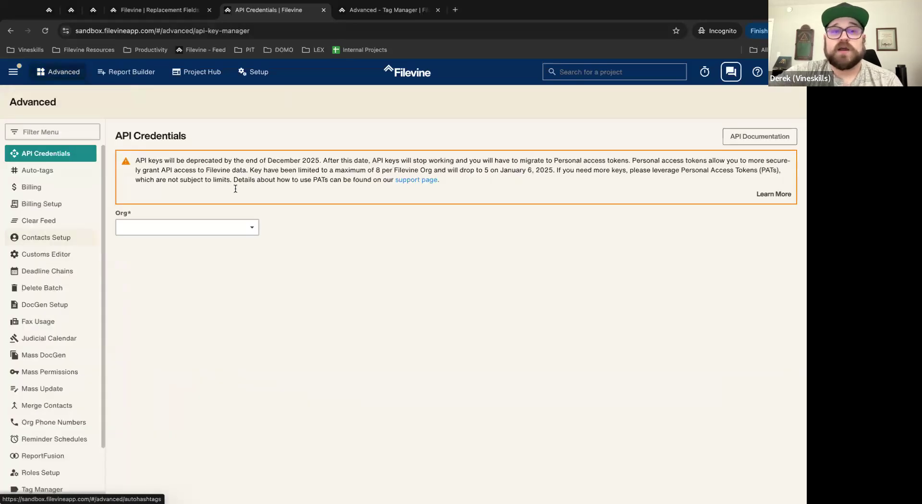
left_click_drag(135, 160, 325, 163)
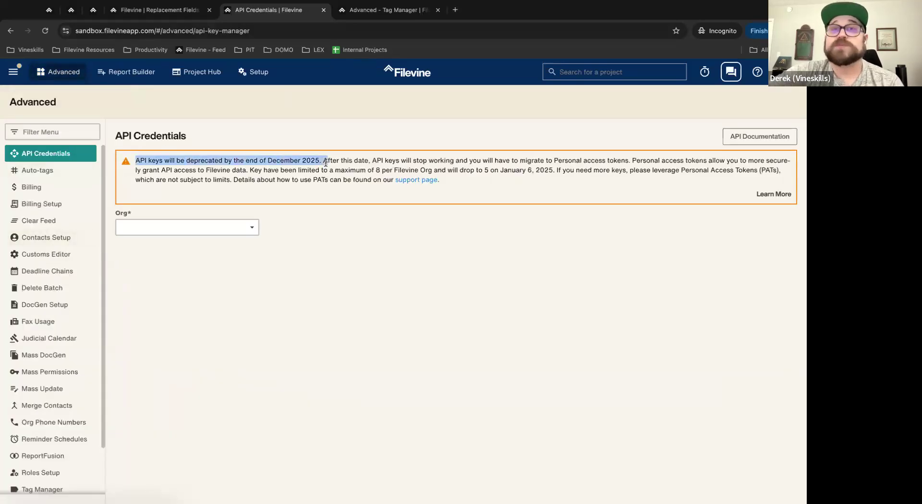
left_click(721, 100)
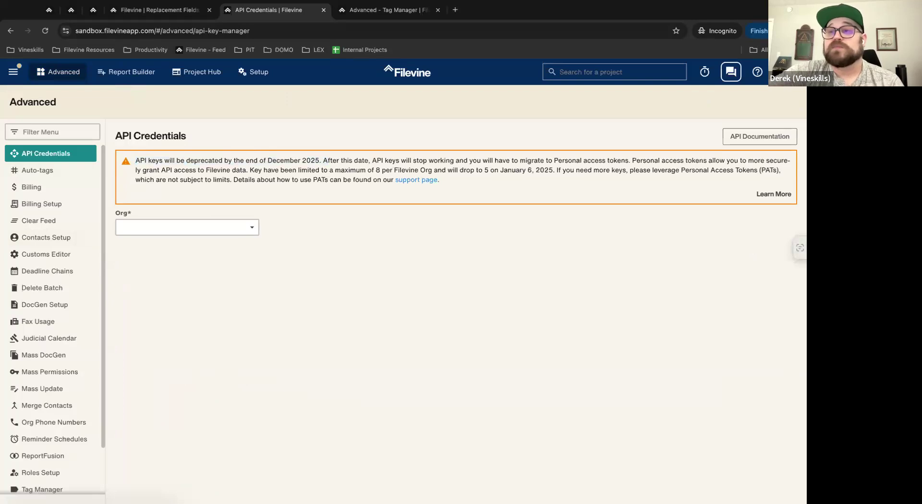
Step: Browse the account management Security, Profile and Products pages in a new tab, then return to API Credentials
left_click(785, 72)
left_click(731, 126)
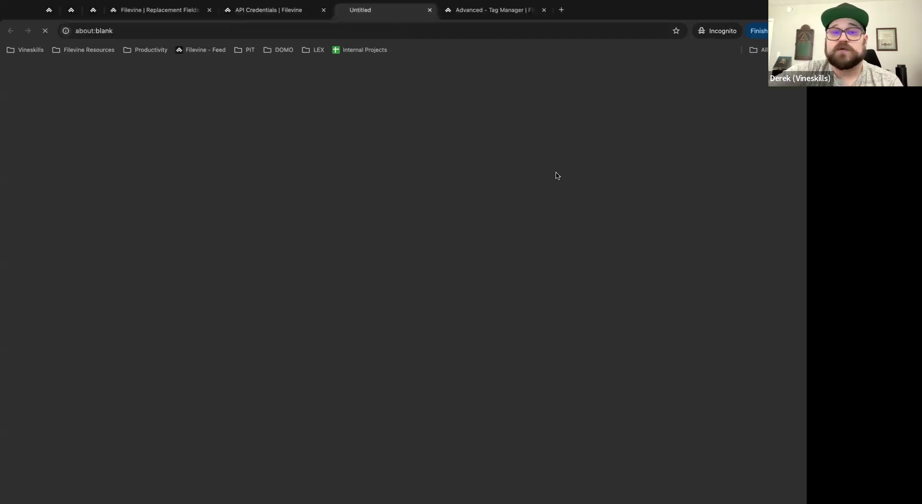
left_click(35, 153)
left_click(43, 121)
left_click(37, 136)
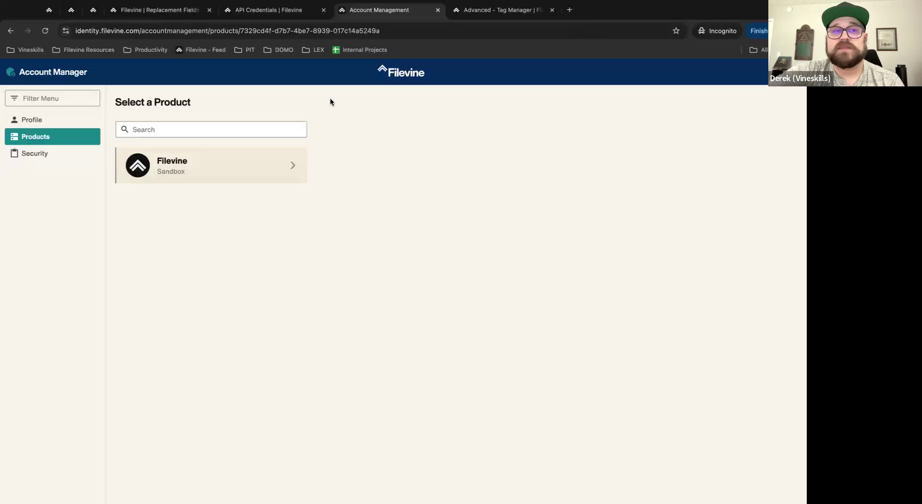
left_click(298, 13)
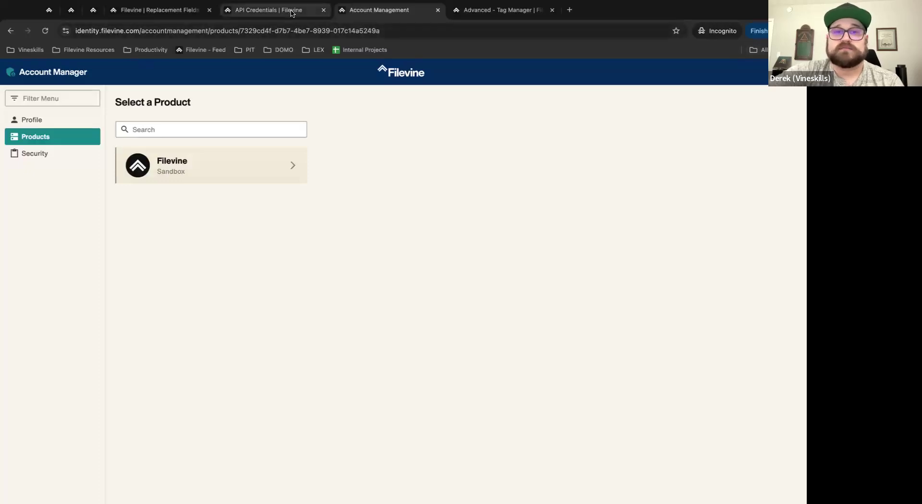
left_click(783, 72)
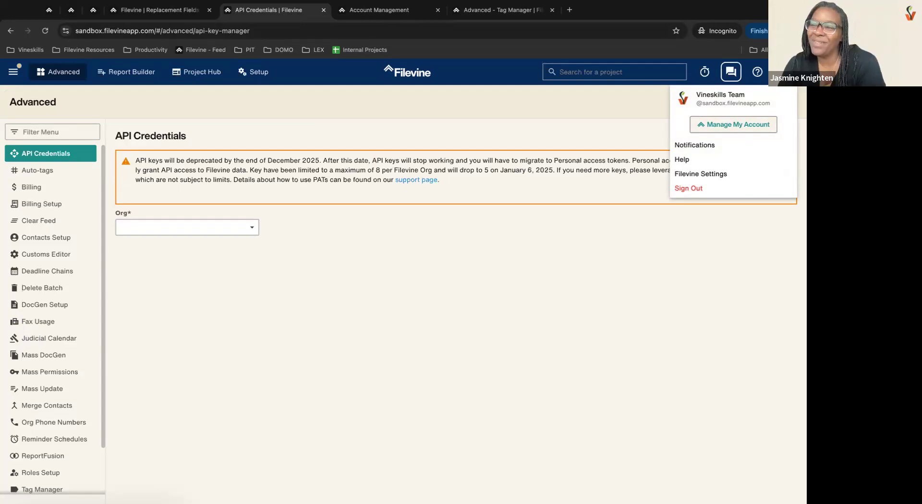
Step: Dismiss the account menu on API Credentials and go to the Clear Feed page
left_click(554, 95)
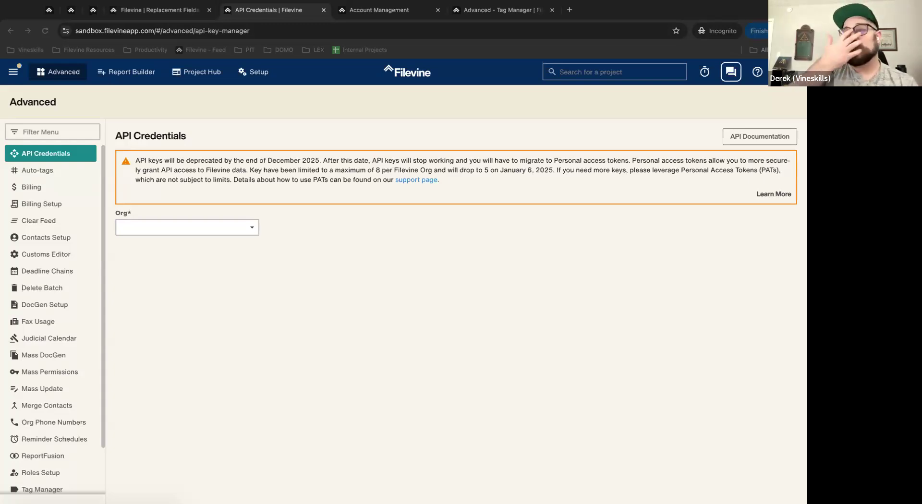
left_click(44, 222)
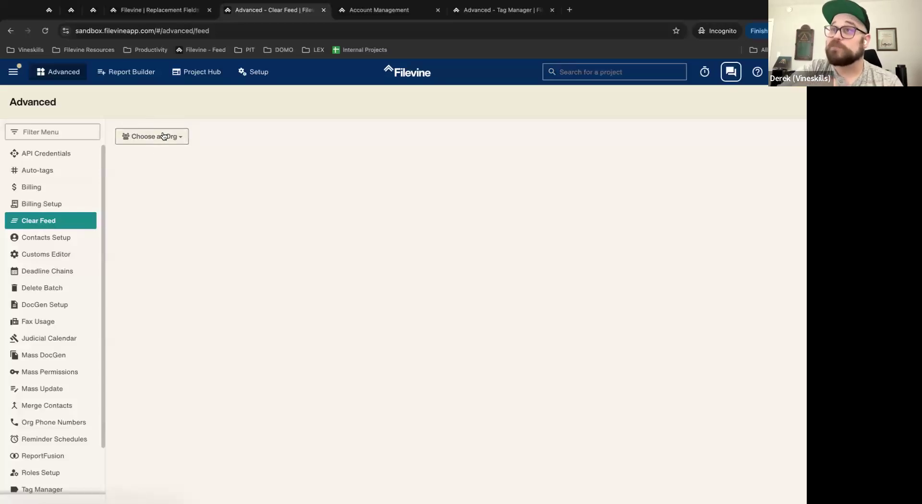
Step: On Clear Feed, select the Vineskills Sandbox organisation and a user to clear
left_click(164, 136)
left_click(165, 168)
left_click(159, 178)
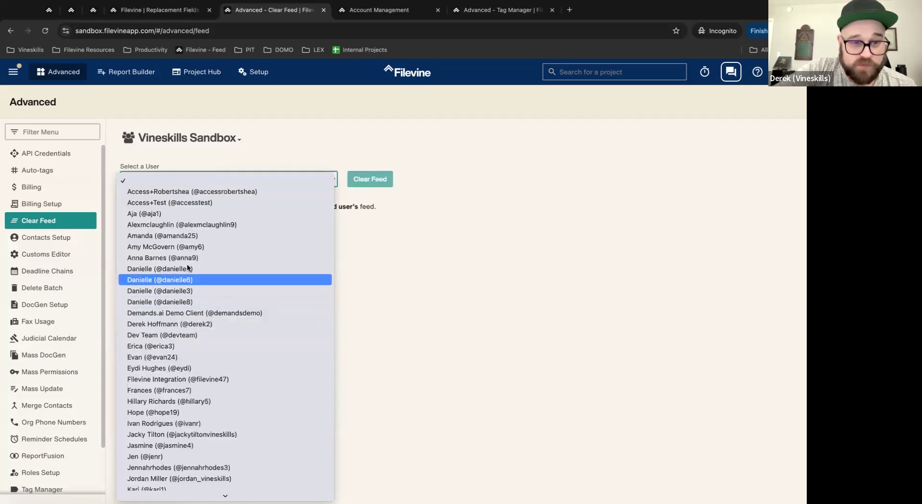
left_click(173, 284)
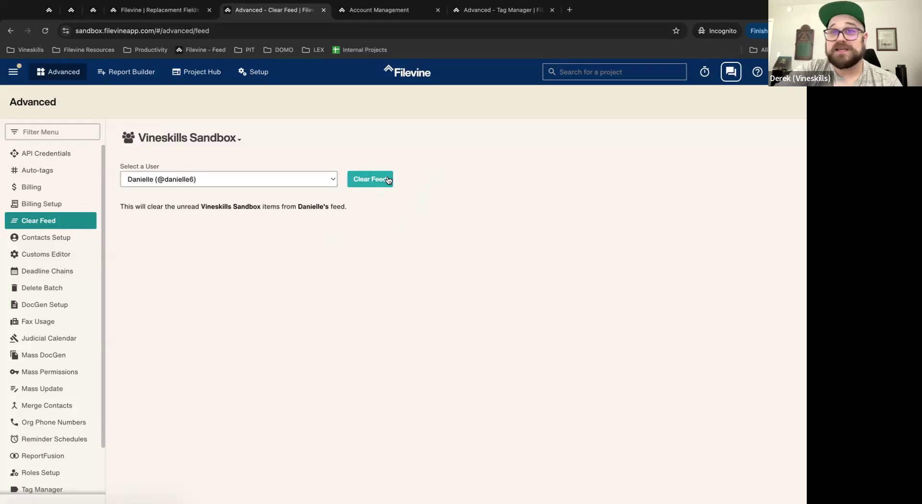
Step: Change the user to the Vineskills Team account, then switch to the Mass Permissions tab
left_click(244, 181)
scroll(225, 307, "down", 3)
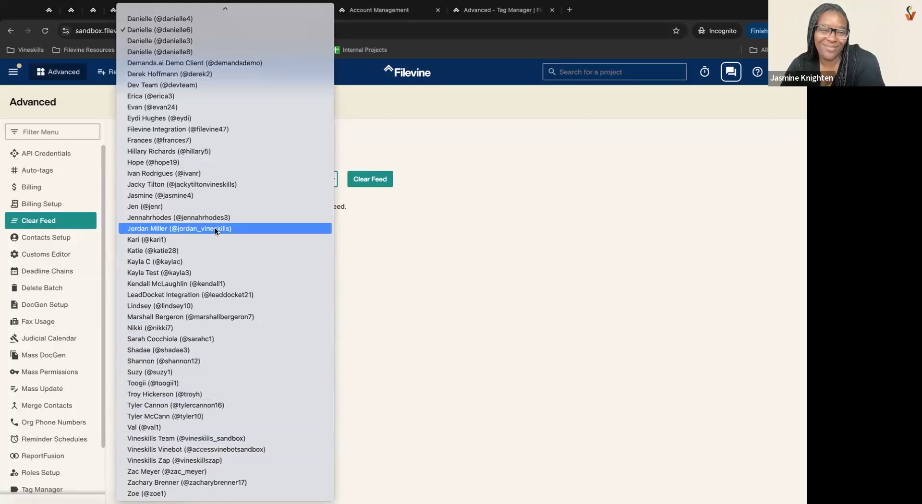
scroll(215, 226, "up", 3)
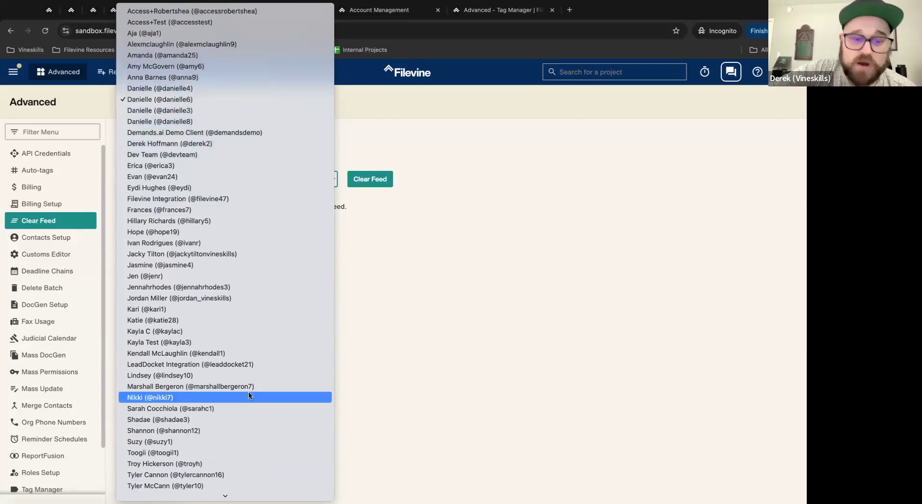
scroll(219, 423, "down", 3)
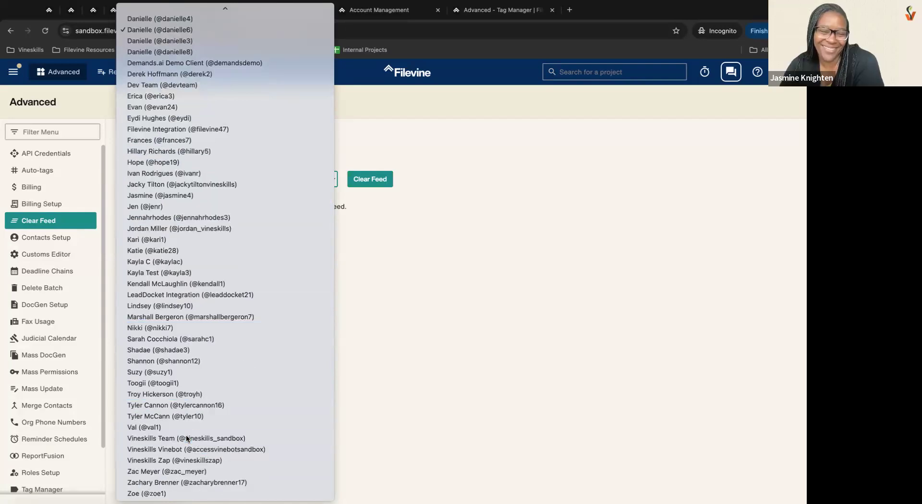
left_click(187, 439)
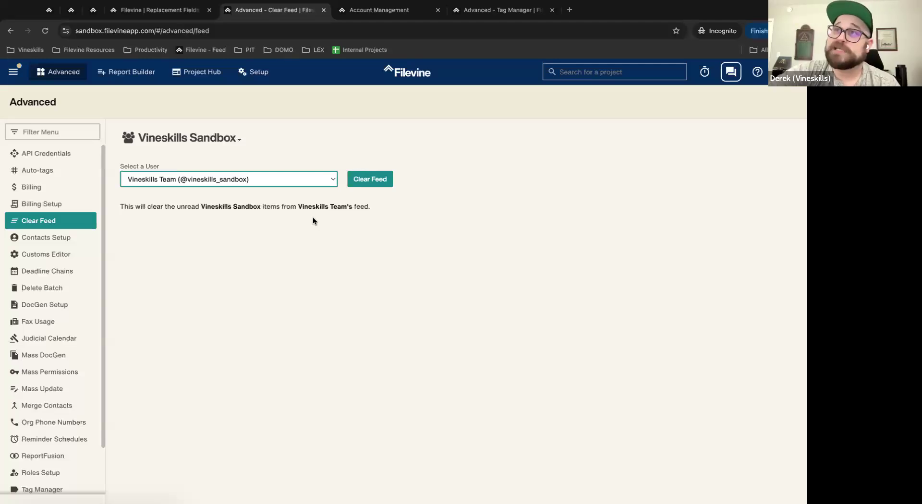
left_click(68, 14)
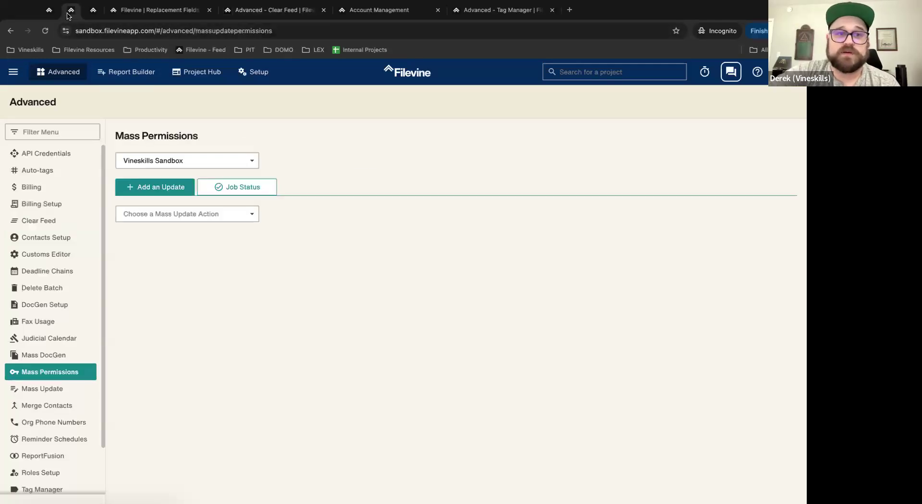
left_click(19, 77)
Step: Go to the Clear Feed tab and clear the Vineskills Team's unread Vineskills Sandbox items
left_click(36, 95)
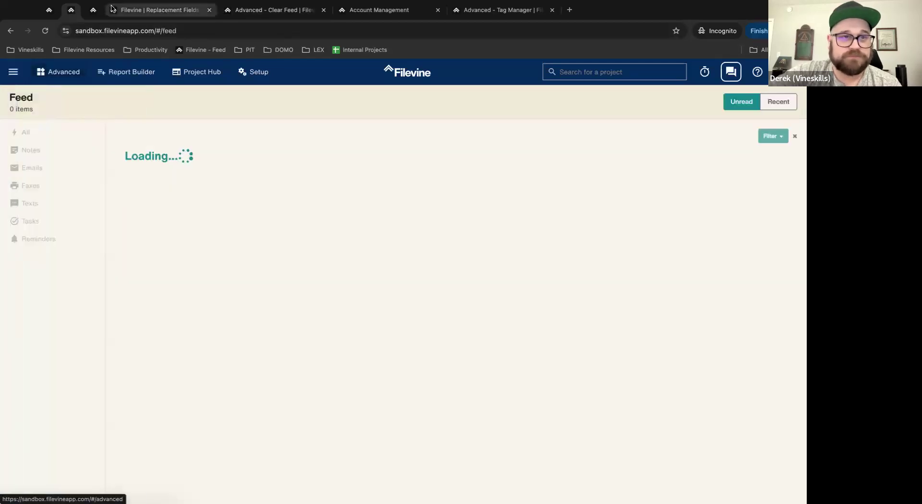
left_click(175, 13)
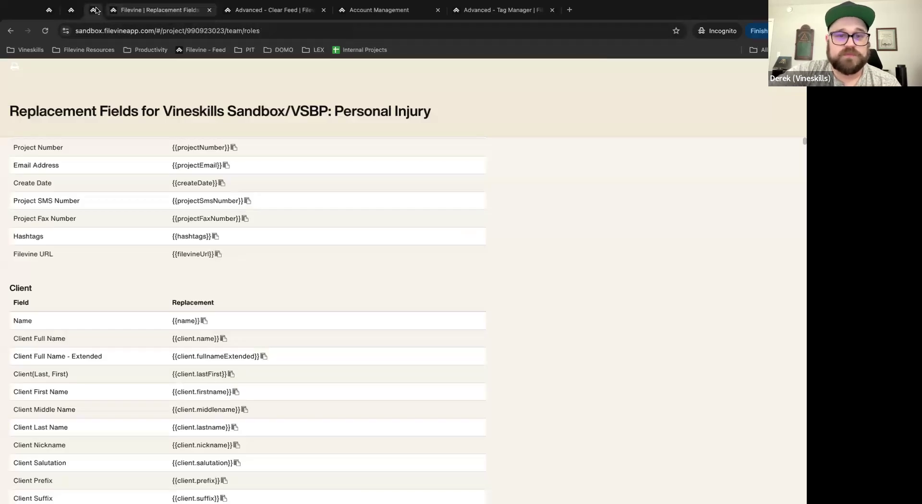
left_click(96, 9)
left_click(274, 10)
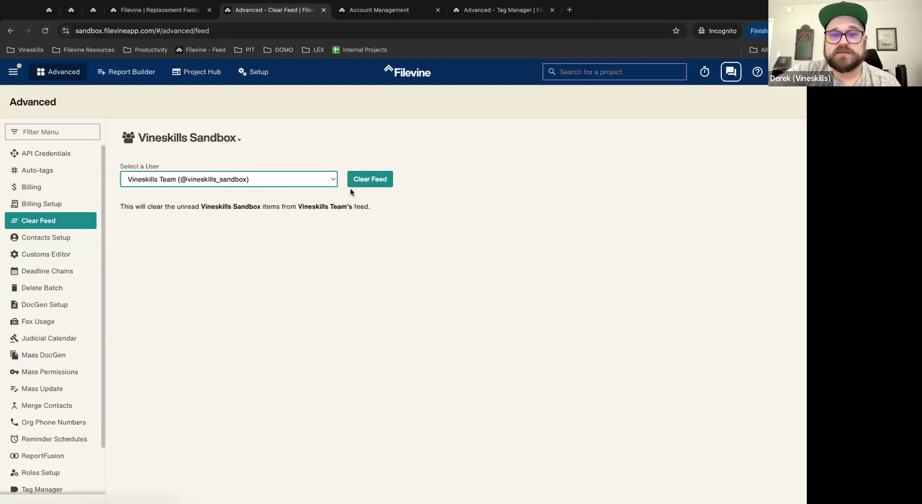
left_click(384, 180)
Step: Reload the Feed to confirm it dropped from 161 to 2 items, then show Filevine Settings
left_click(50, 10)
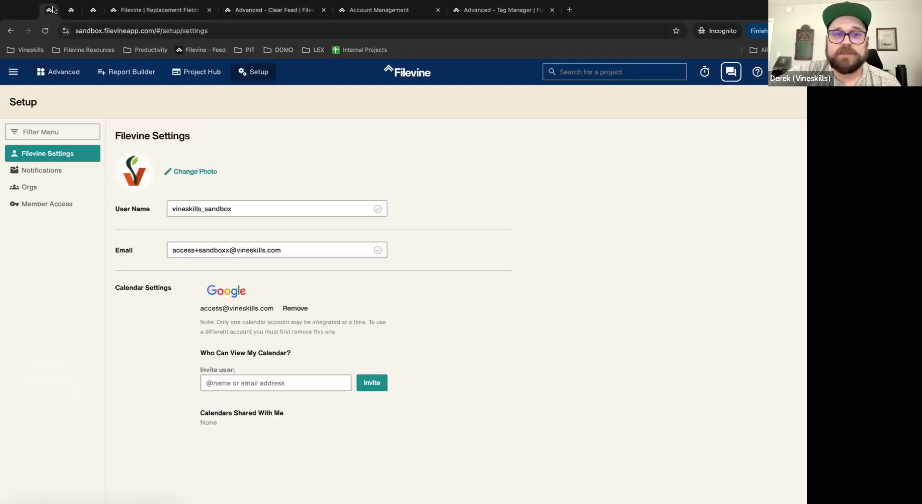
left_click(71, 10)
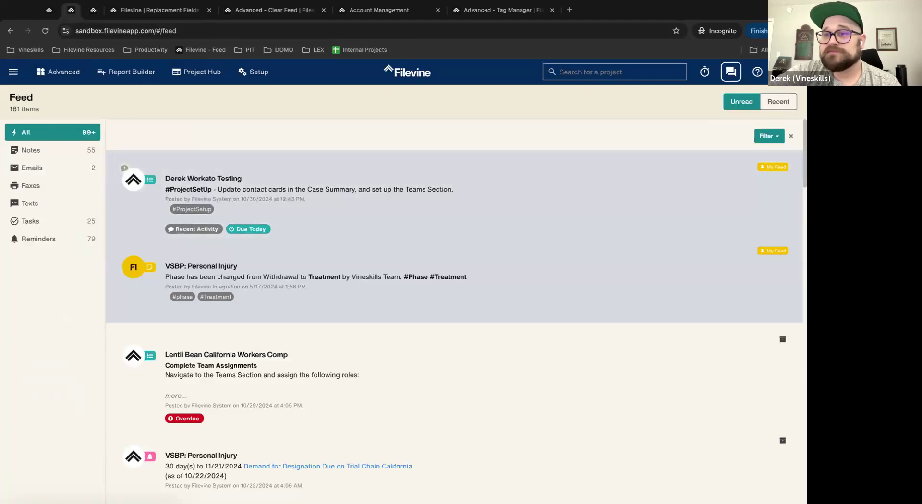
left_click(780, 72)
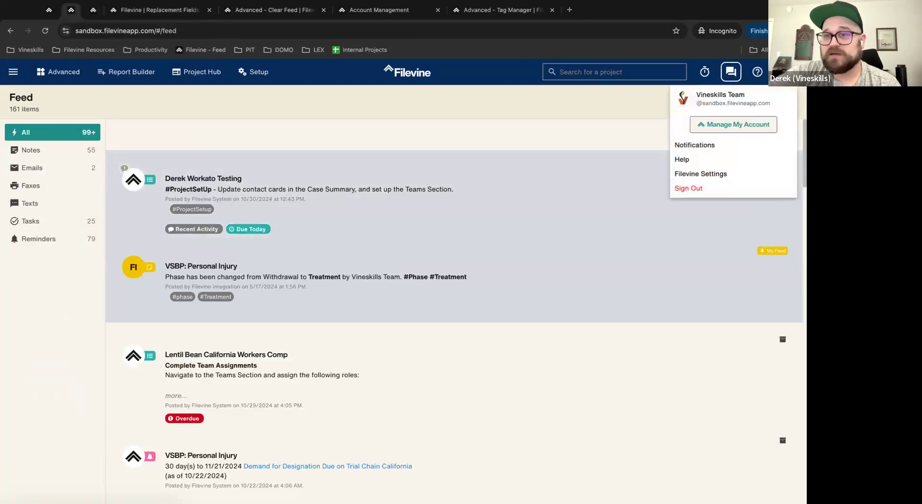
left_click(45, 31)
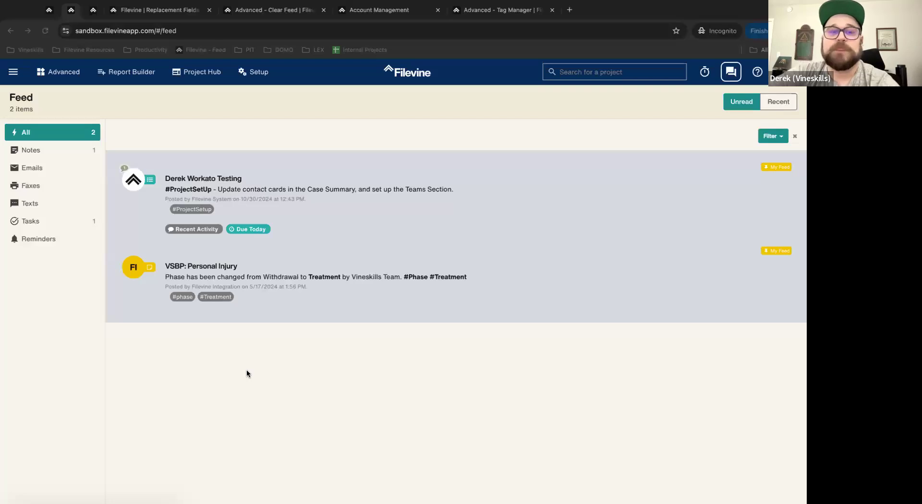
left_click(49, 9)
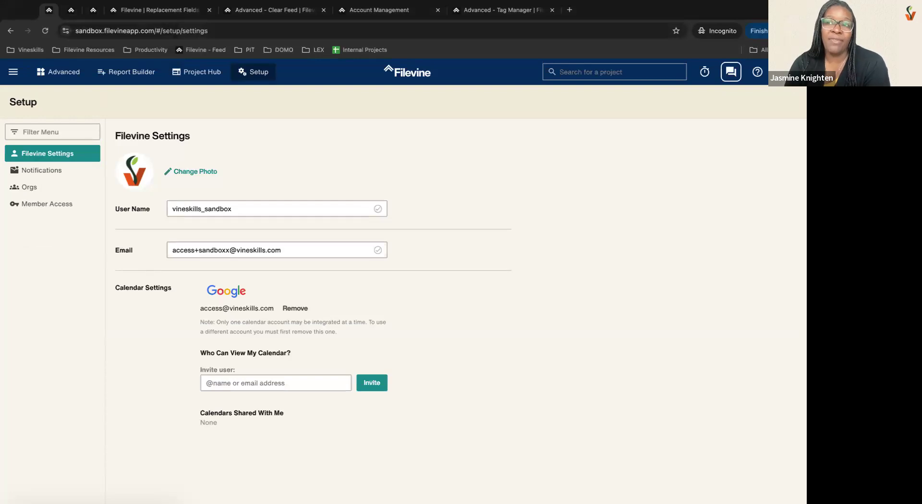
Step: Show the project's Team roles list: Test Role, Primary, Intake, Attorney and Case Manager
left_click(93, 9)
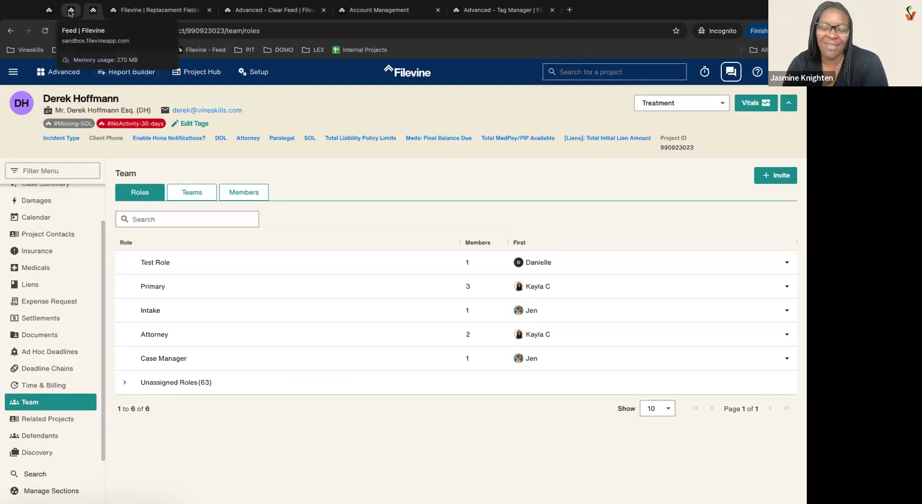
Step: Expand and collapse the #ProjectSetUp feed item's assignment details, ending on the two-item Feed
left_click(71, 12)
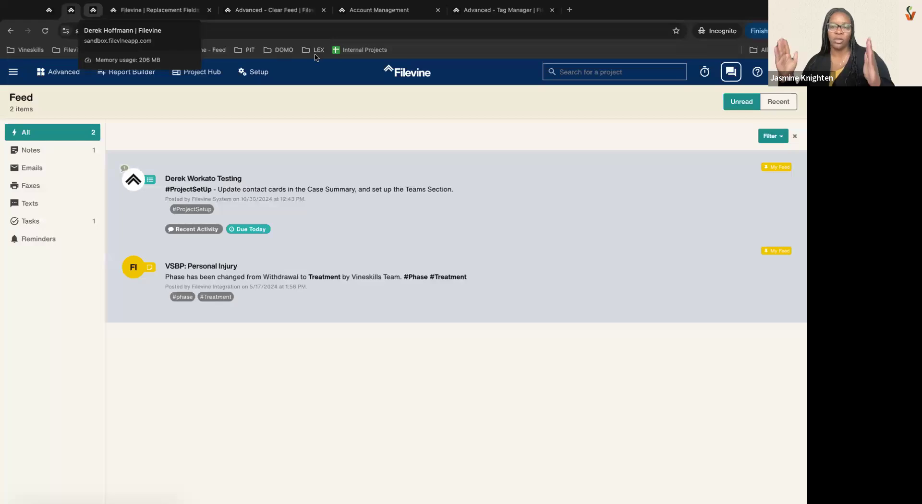
left_click(476, 222)
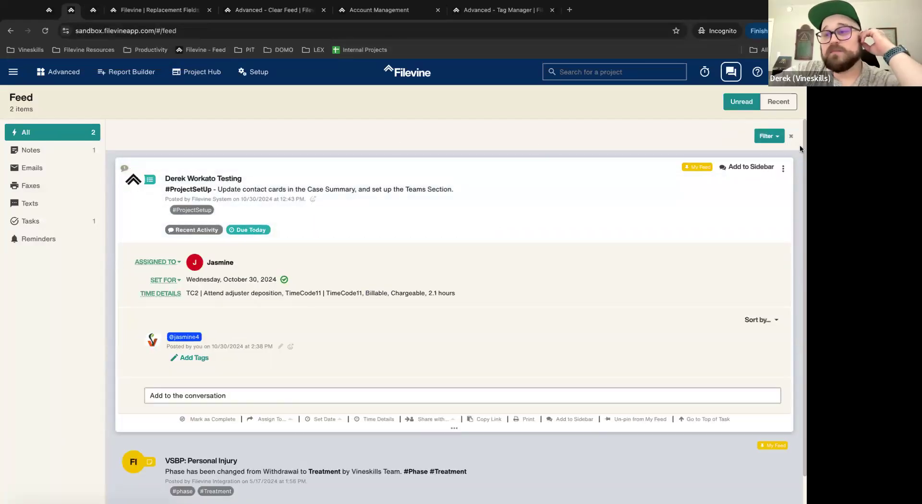
left_click(504, 159)
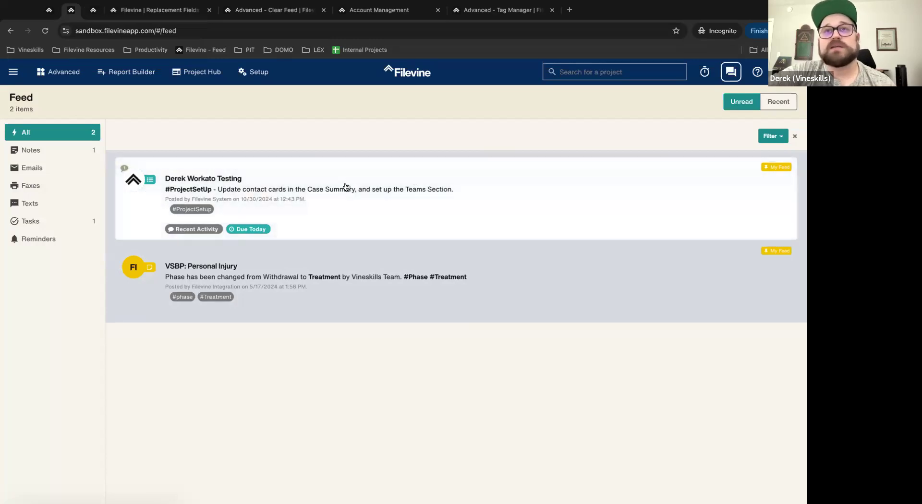
left_click(94, 10)
left_click(71, 10)
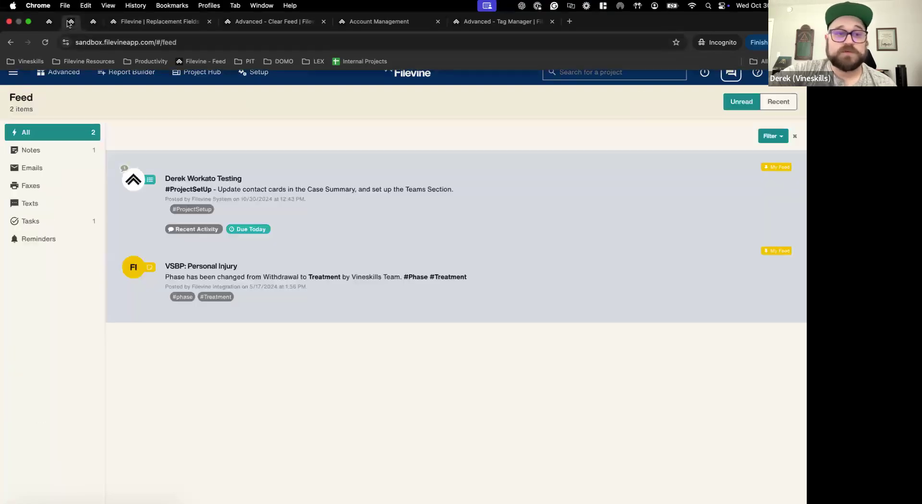
Step: Load the 46-item Tasks list from the navigation menu, then move to the Team roles tab
left_click(19, 74)
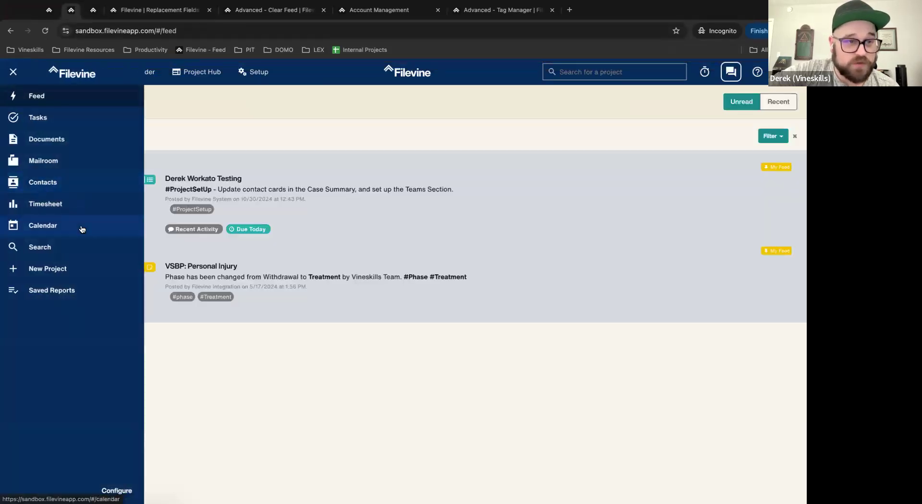
left_click(46, 121)
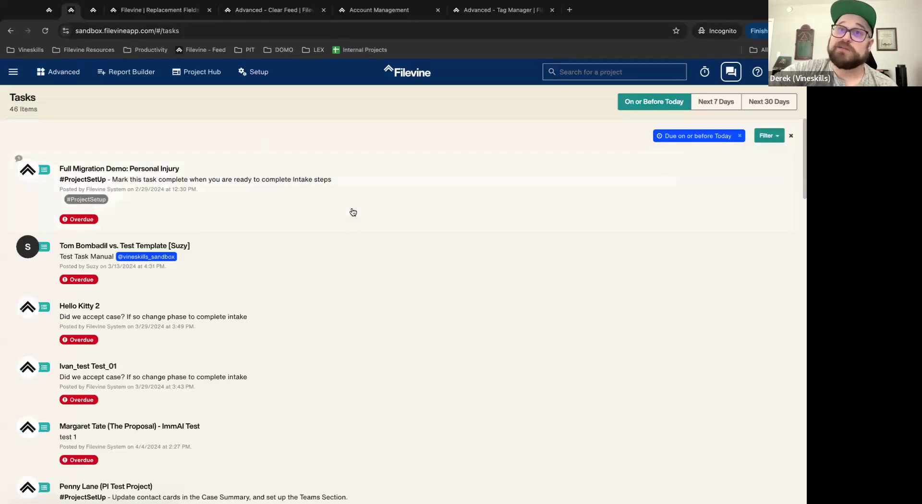
left_click(49, 21)
left_click(71, 22)
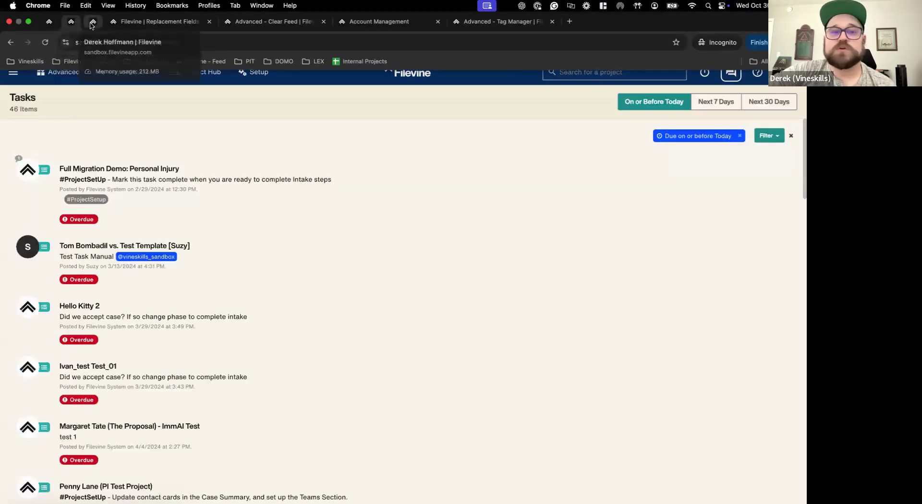
left_click(49, 22)
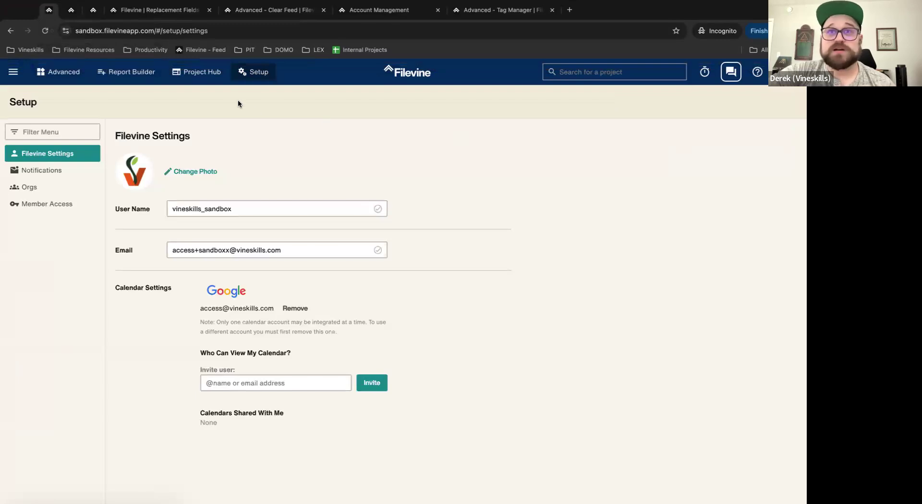
left_click(93, 9)
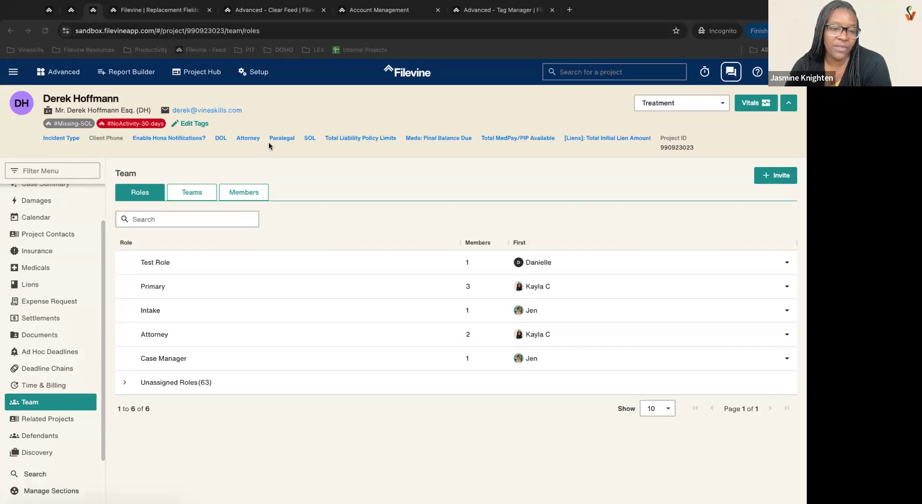
Step: Review the project's Teams and Roles, expand the 63 Unassigned Roles, then return to Tasks
left_click(330, 259)
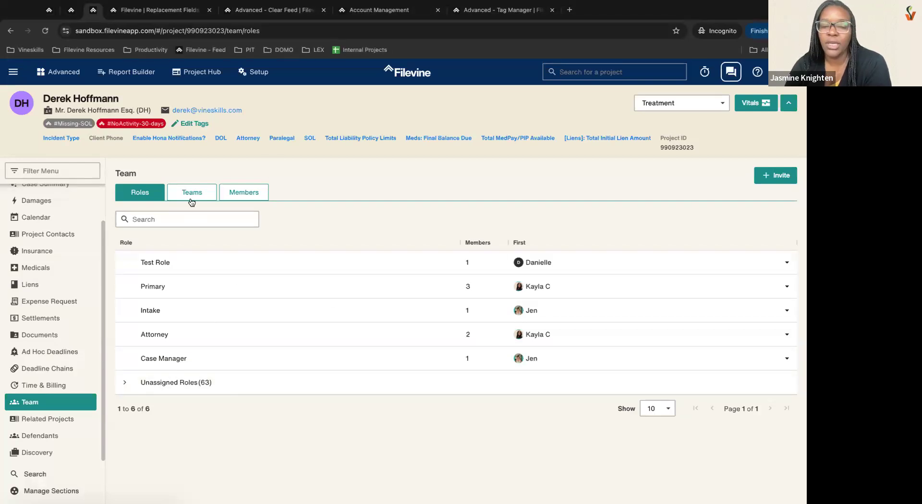
left_click(192, 198)
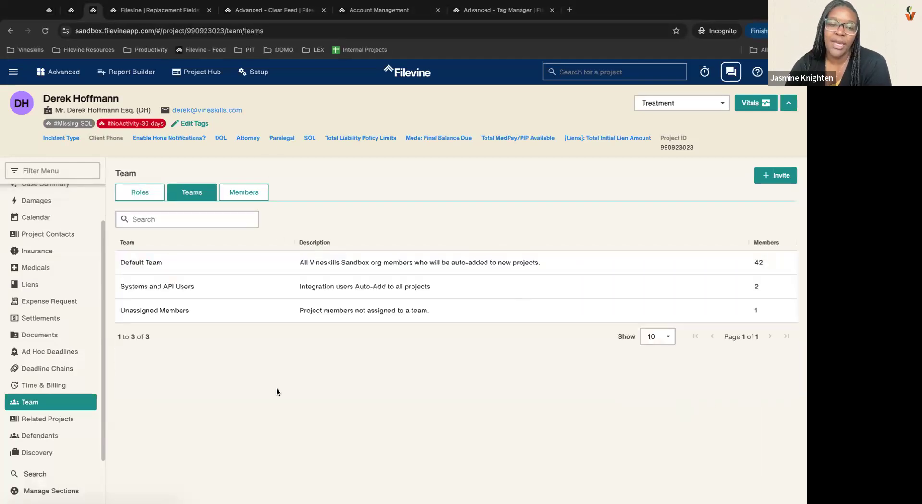
left_click(146, 198)
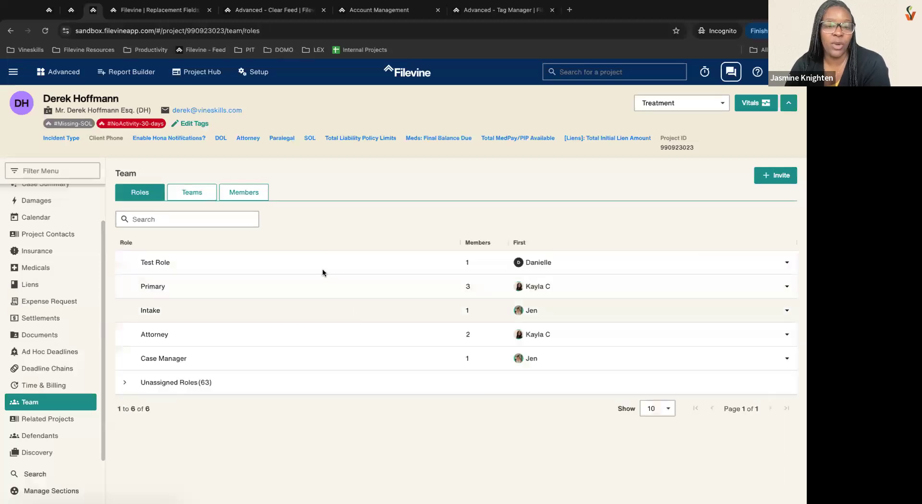
left_click(197, 380)
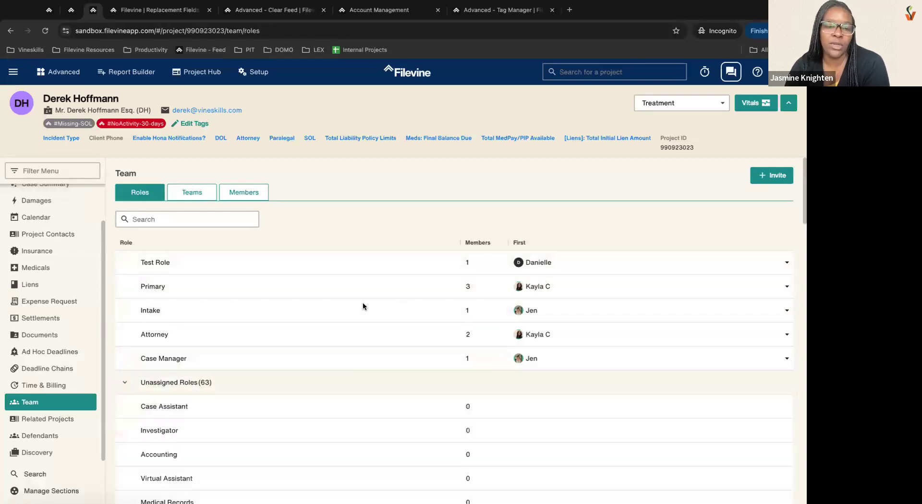
scroll(337, 304, "down", 3)
scroll(345, 298, "up", 3)
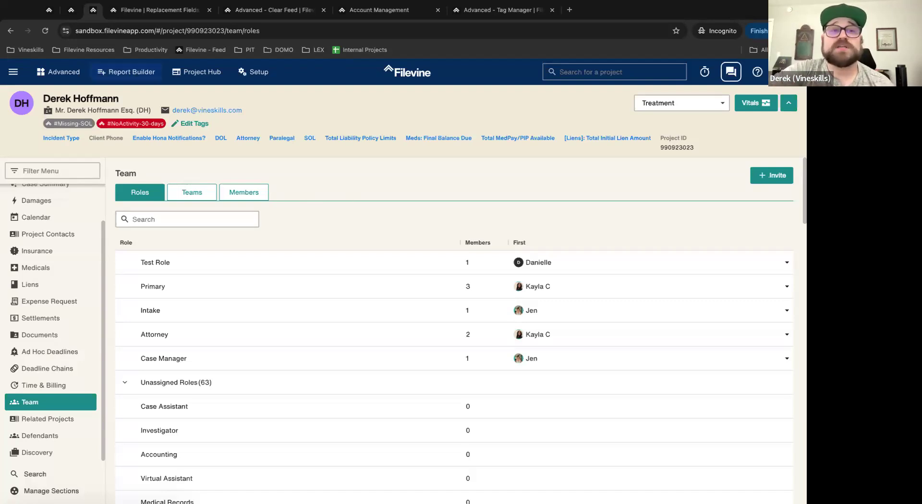
left_click(71, 10)
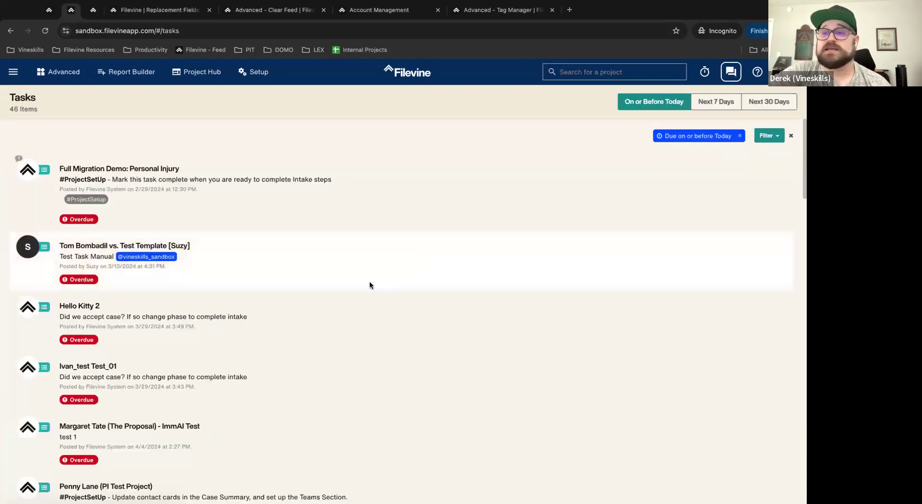
Step: Mention a team member with @ in a comment on the overdue Tom Bombadil task
scroll(370, 281, "down", 2)
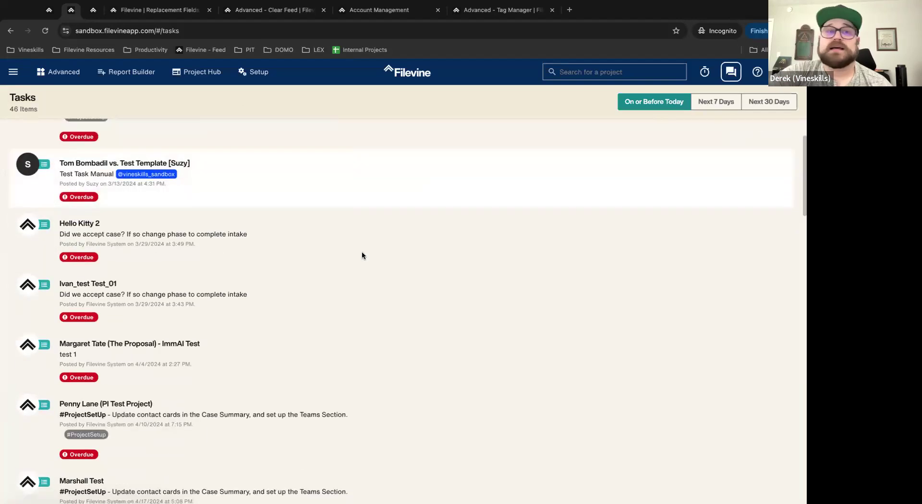
left_click(323, 194)
scroll(344, 328, "down", 2)
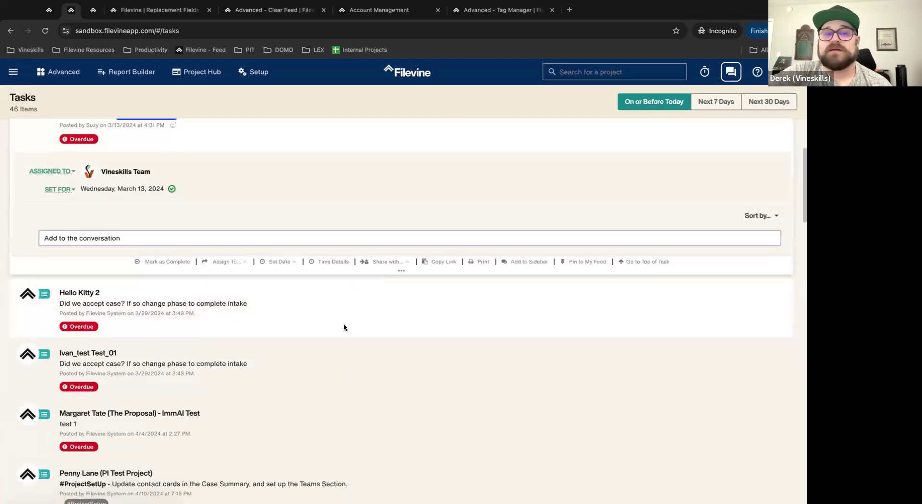
scroll(364, 388, "down", 5)
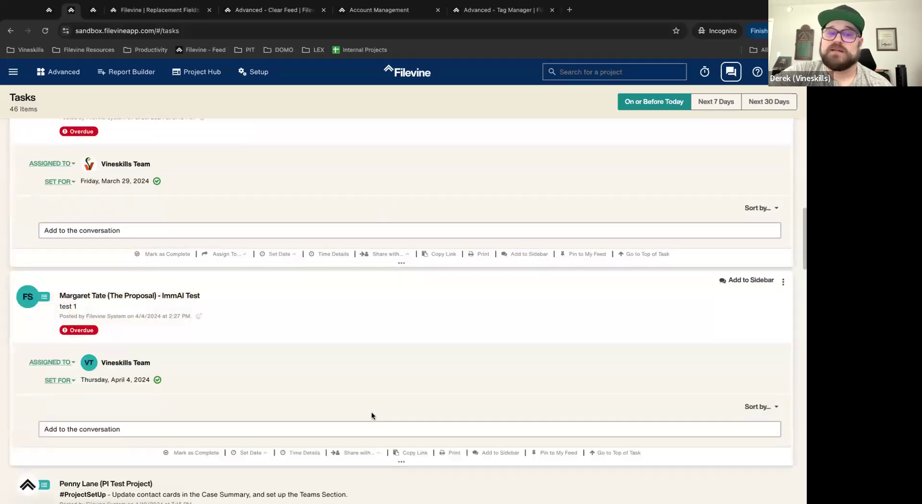
scroll(376, 353, "down", 5)
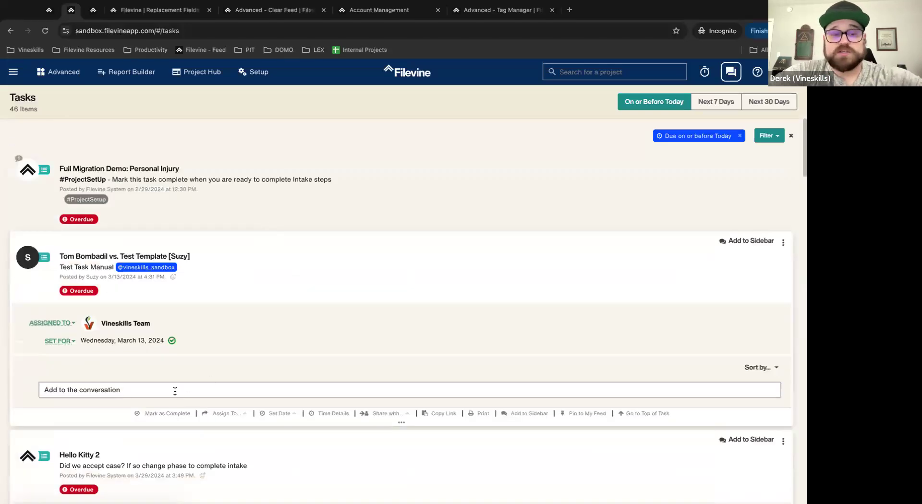
left_click(175, 390)
type("2")
key("BackSpace")
type("@danie")
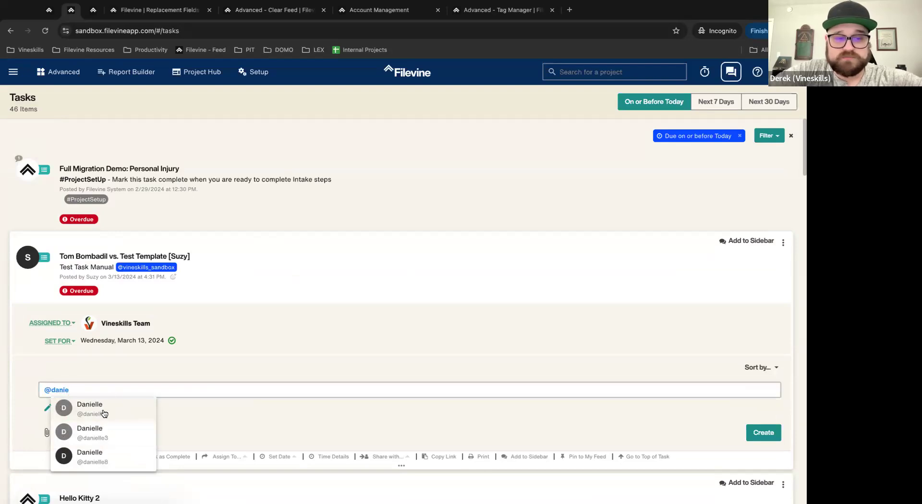
left_click(119, 402)
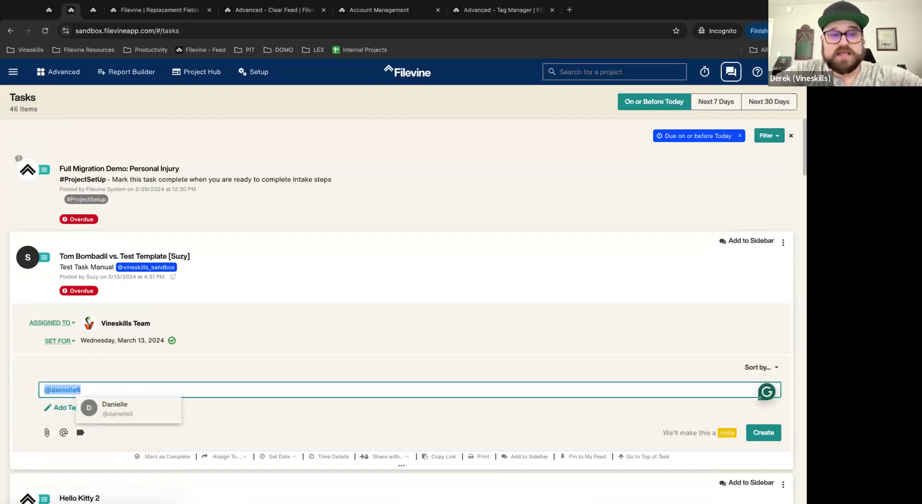
Step: Start a comment on the Ivan_test task
scroll(229, 379, "down", 5)
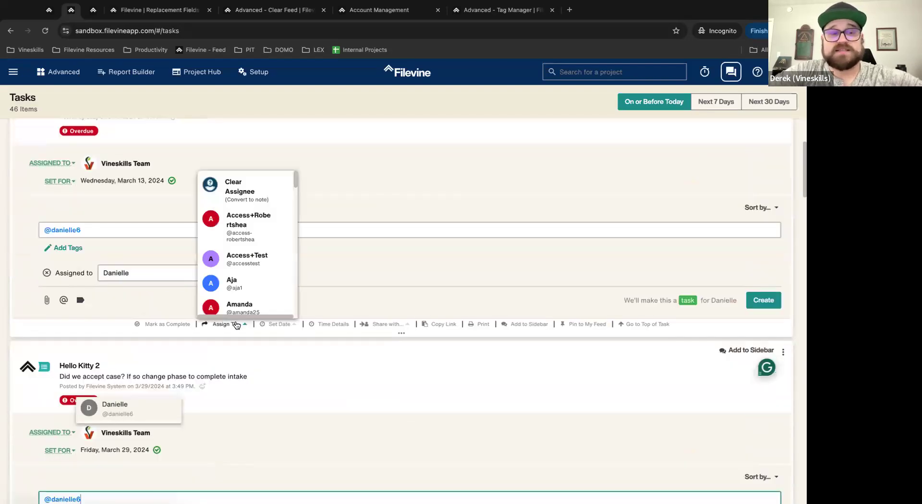
scroll(199, 314, "down", 5)
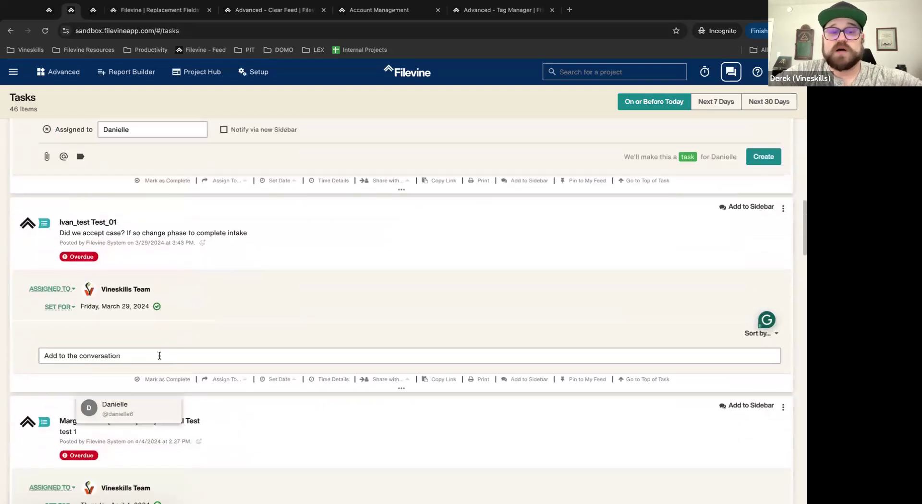
left_click(160, 356)
scroll(114, 206, "up", 3)
scroll(114, 206, "up", 2)
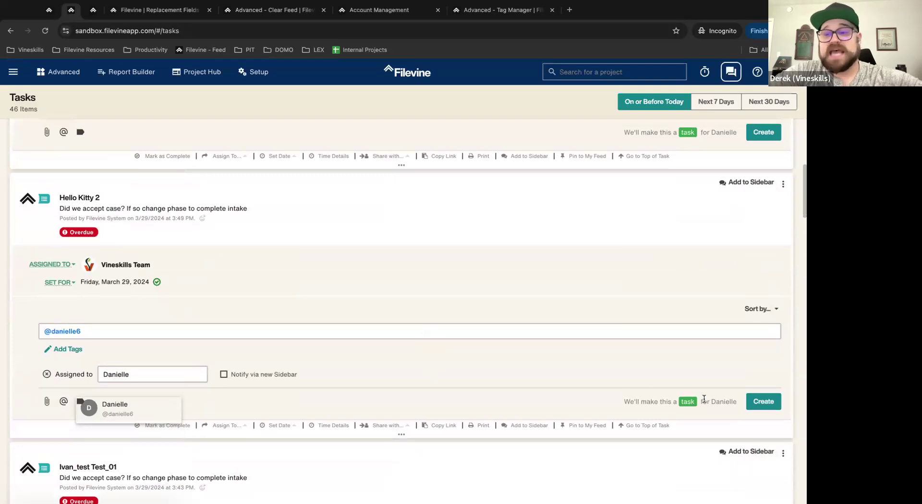
scroll(693, 287, "up", 7)
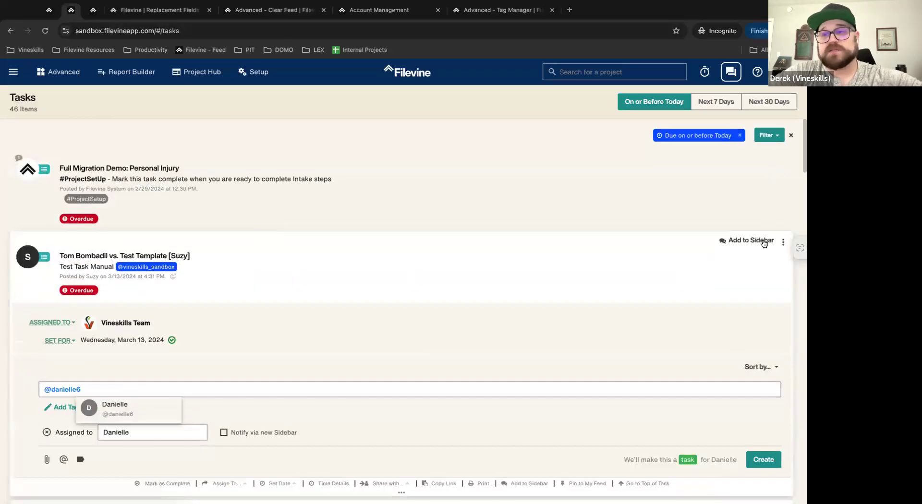
scroll(765, 250, "down", 3)
Step: Create the assigned tasks for Tom Bombadil, Hello Kitty 2 and Ivan_test
left_click(760, 297)
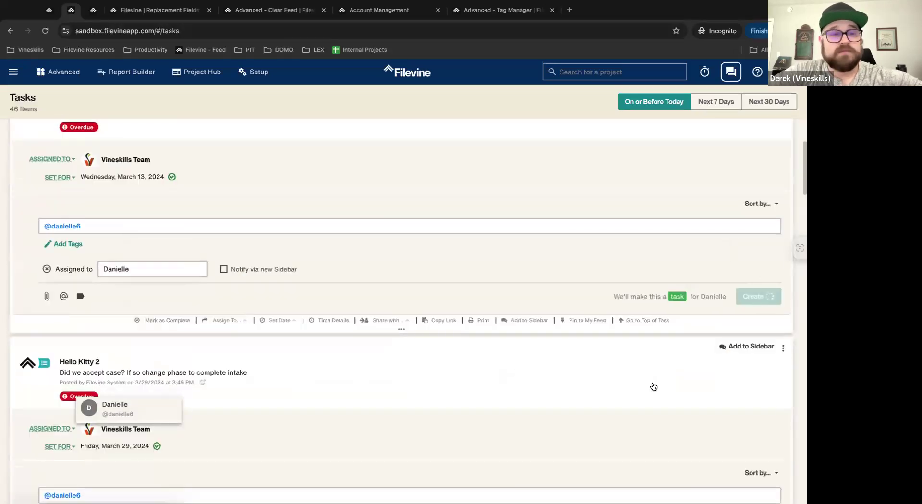
scroll(721, 346, "down", 1)
left_click(762, 308)
scroll(545, 387, "down", 2)
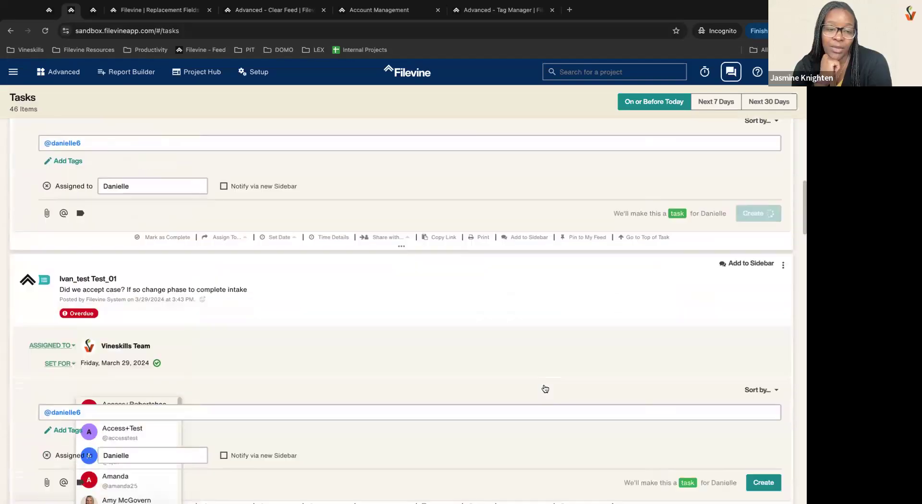
left_click(759, 290)
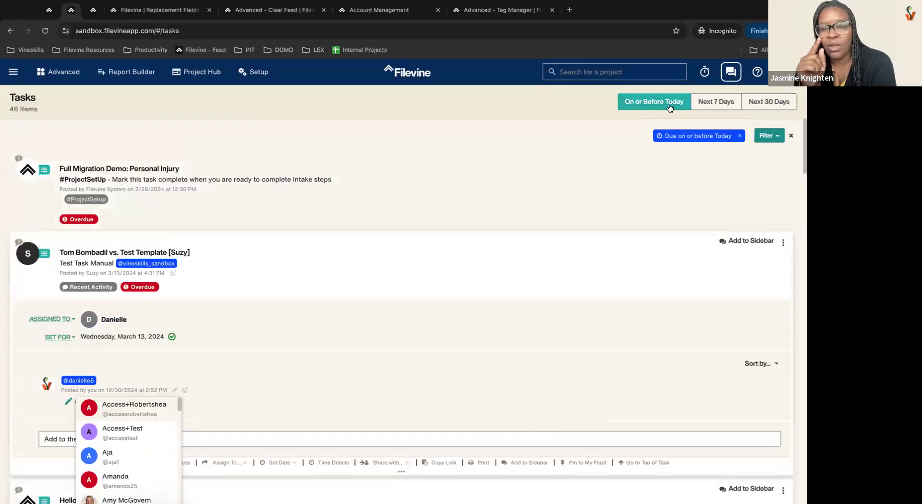
Step: Apply then clear the Next 30 Days and on-or-after 10/30/2024 due-date filters, leaving 43 tasks
left_click(778, 105)
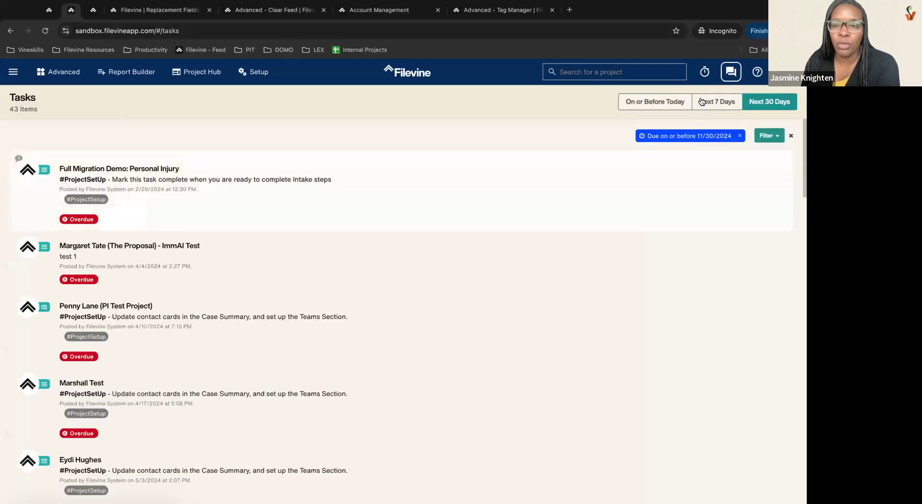
left_click(739, 136)
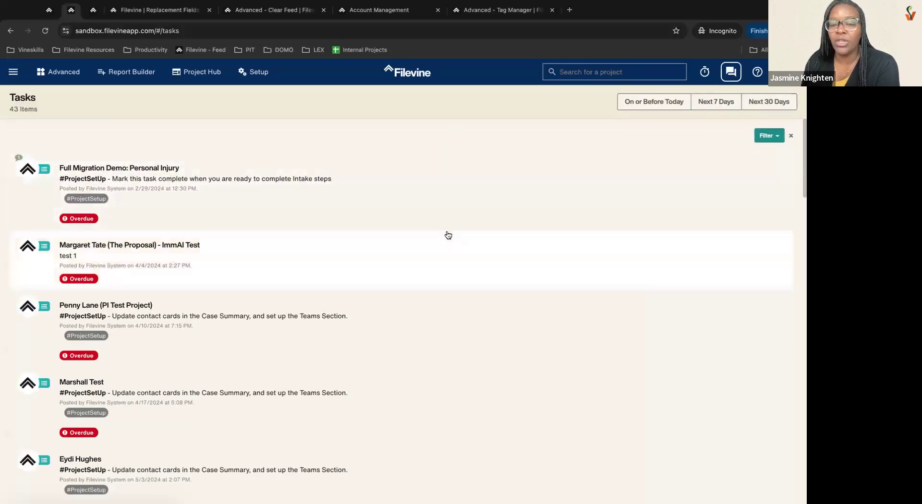
left_click(775, 137)
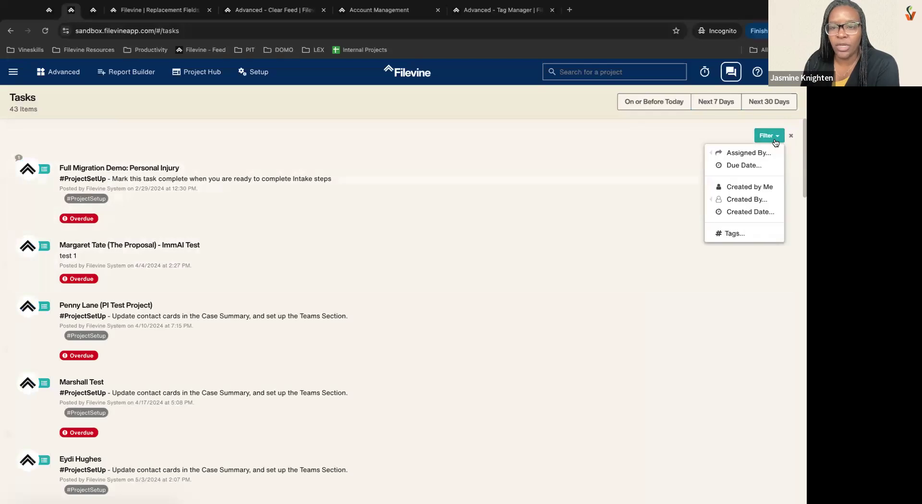
left_click(748, 165)
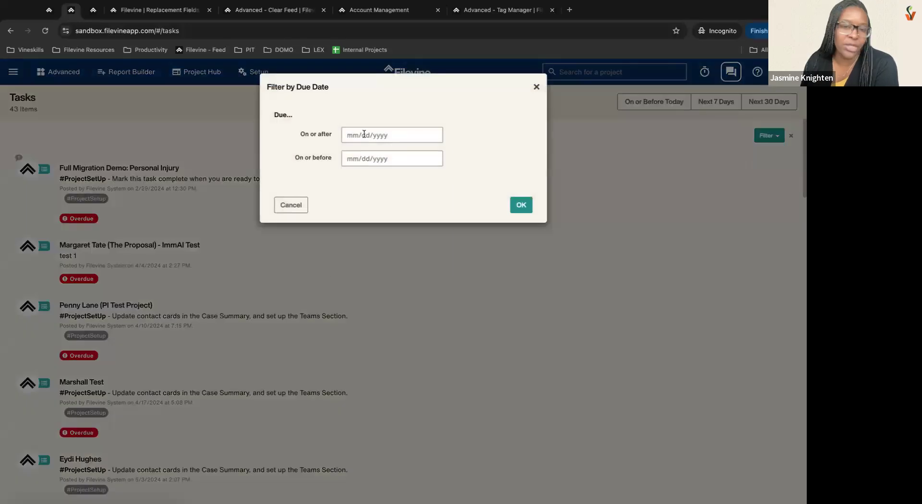
left_click(365, 135)
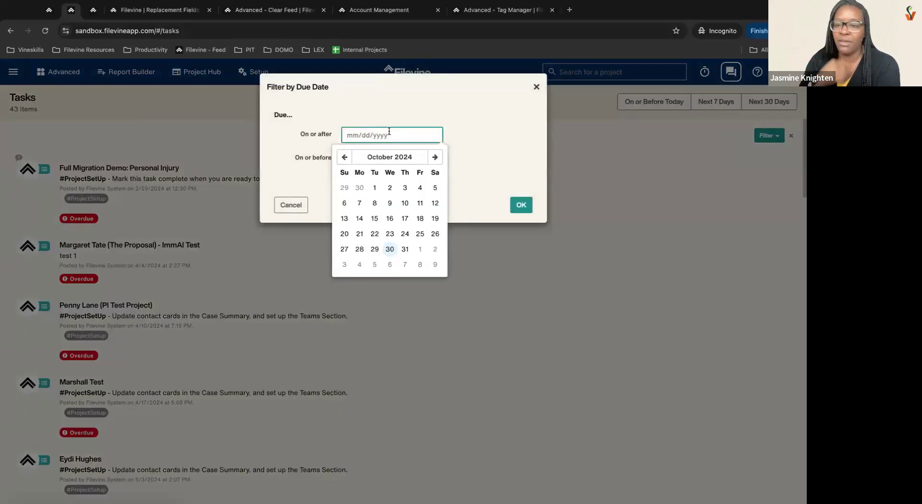
type("10/30")
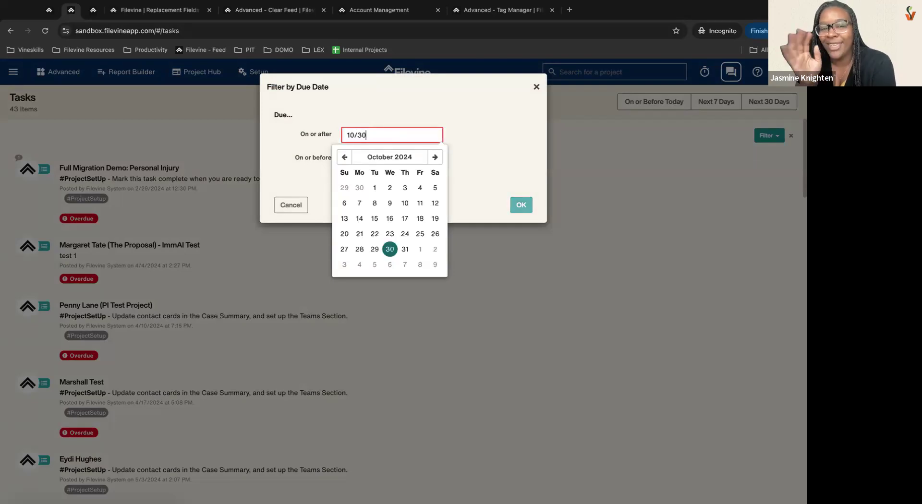
type("/202")
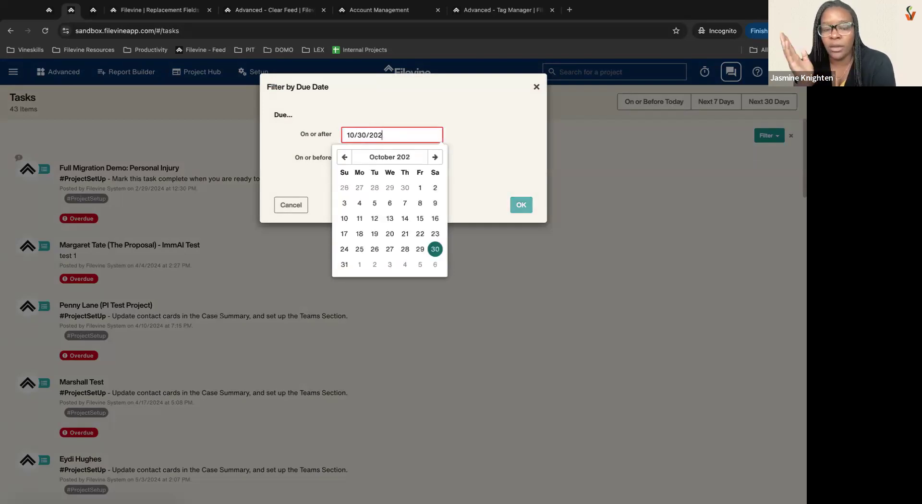
type("4")
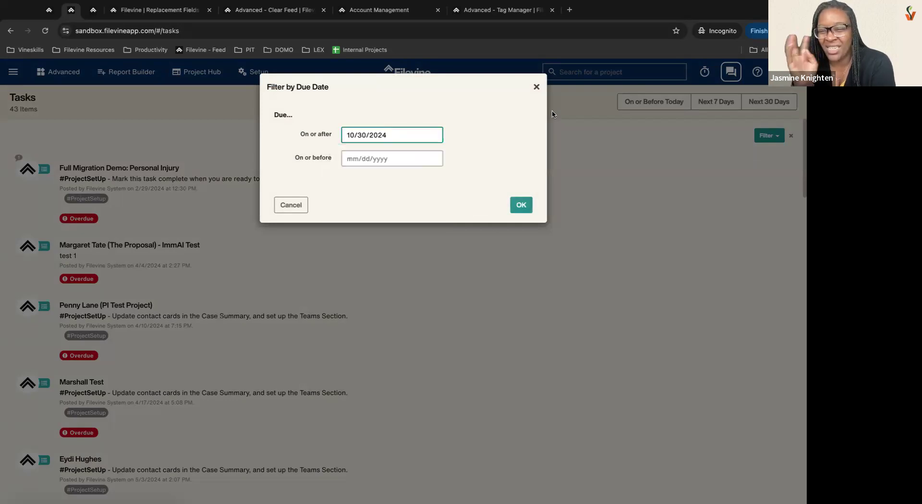
left_click(521, 206)
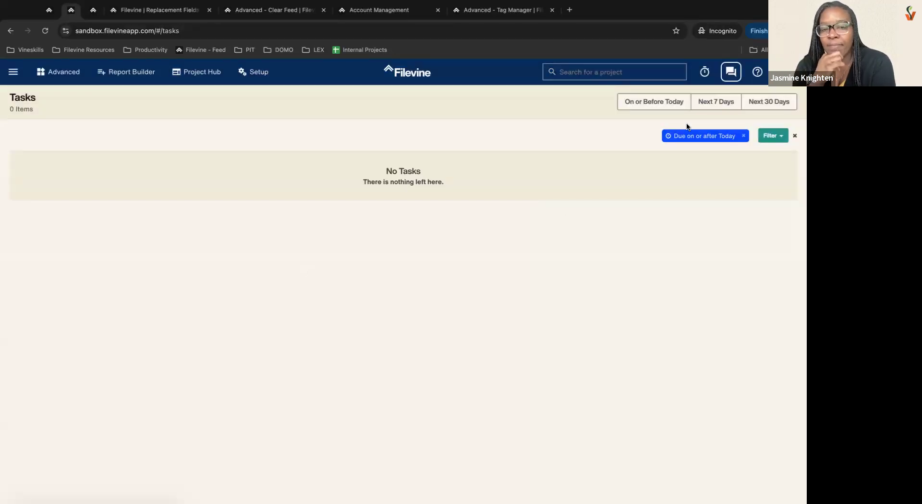
left_click(745, 137)
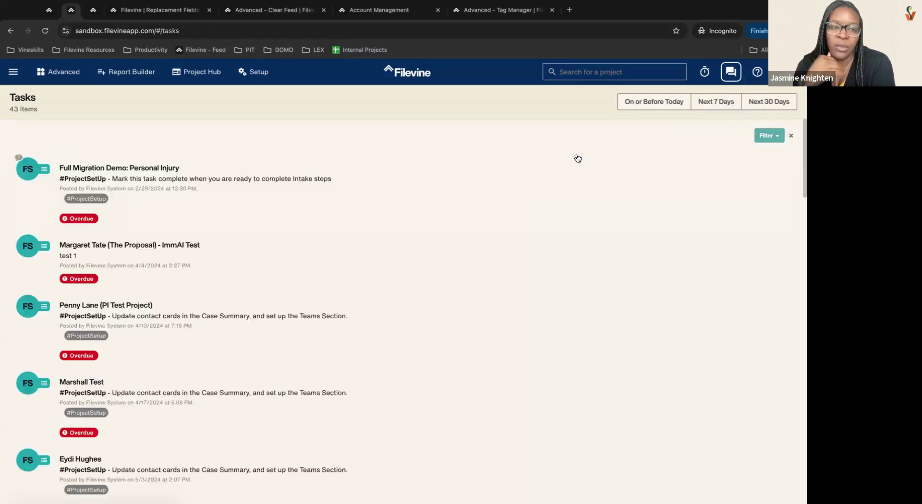
Step: Expand and collapse a task card, then filter tasks to Next 7 Days (due by 11/06/2024)
scroll(418, 354, "down", 10)
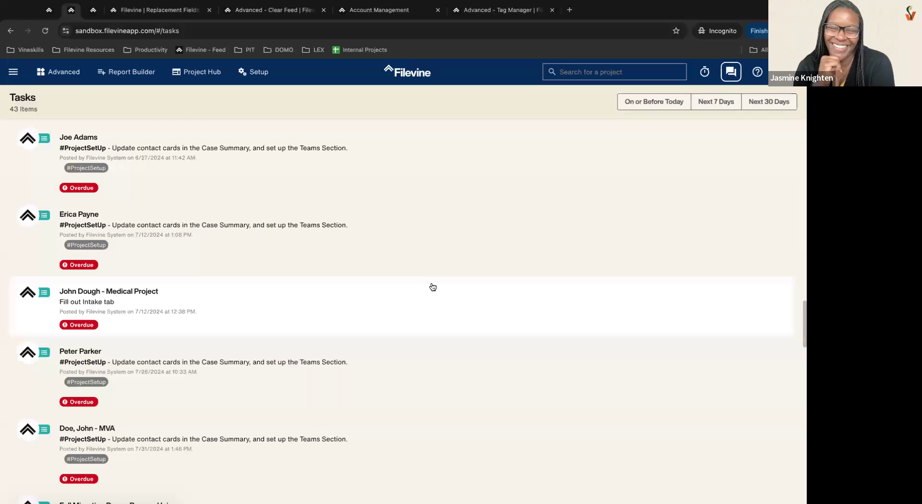
left_click(84, 192)
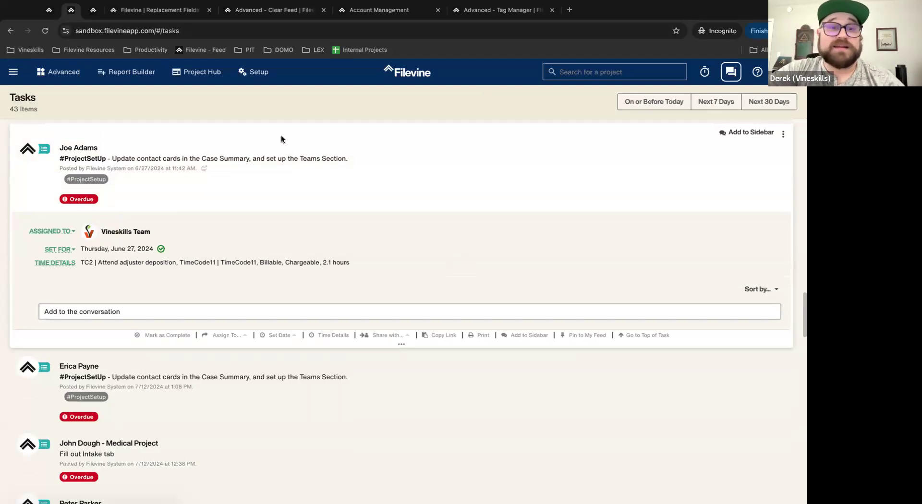
scroll(440, 216, "up", 3)
left_click(491, 267)
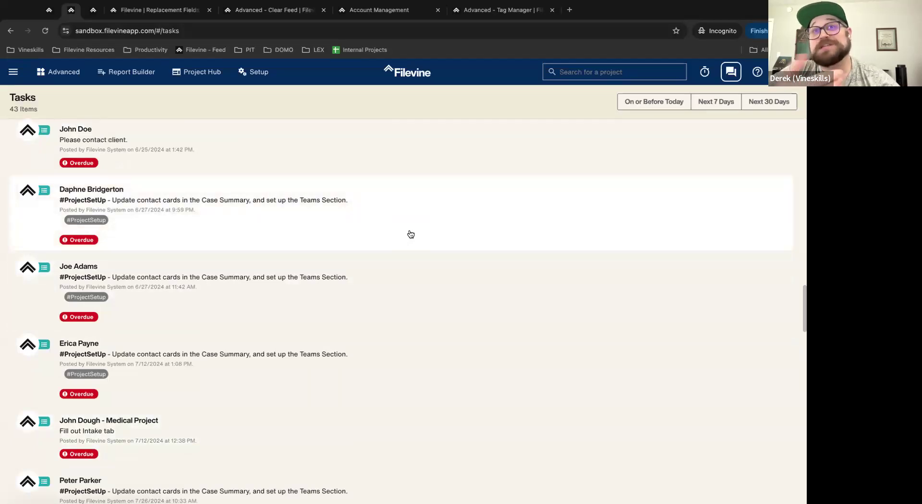
scroll(405, 267, "up", 10)
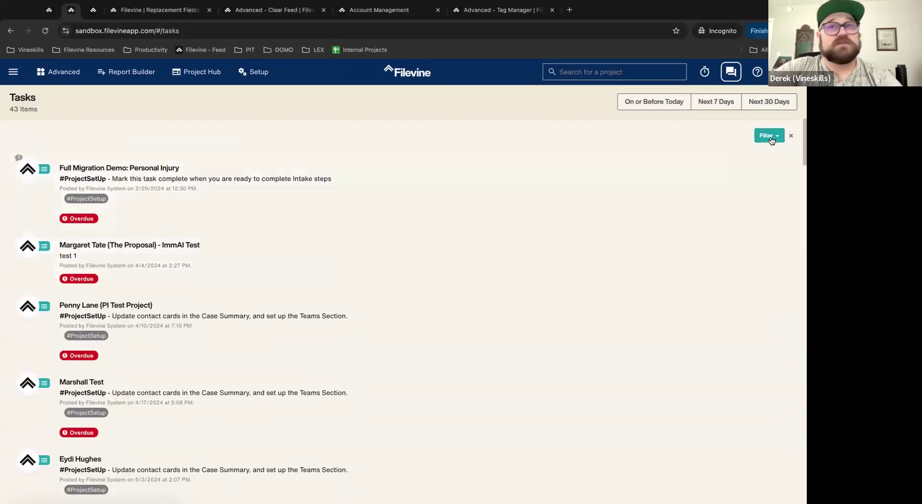
left_click(727, 103)
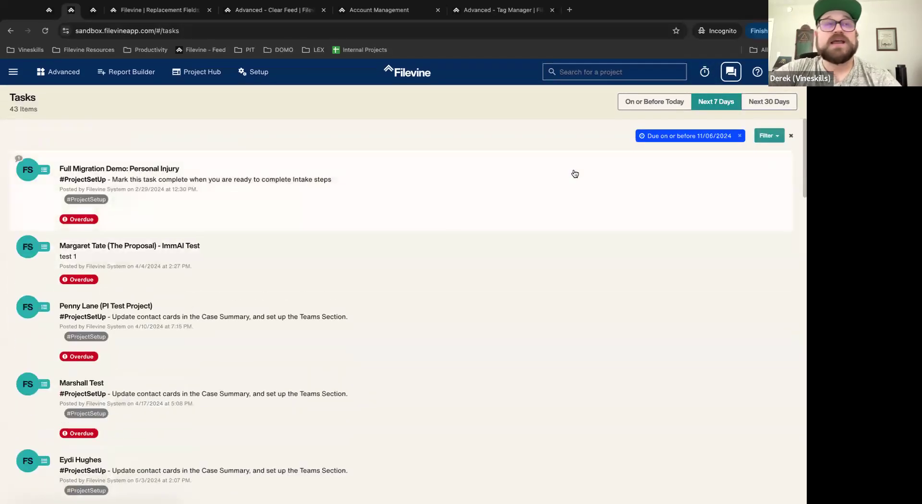